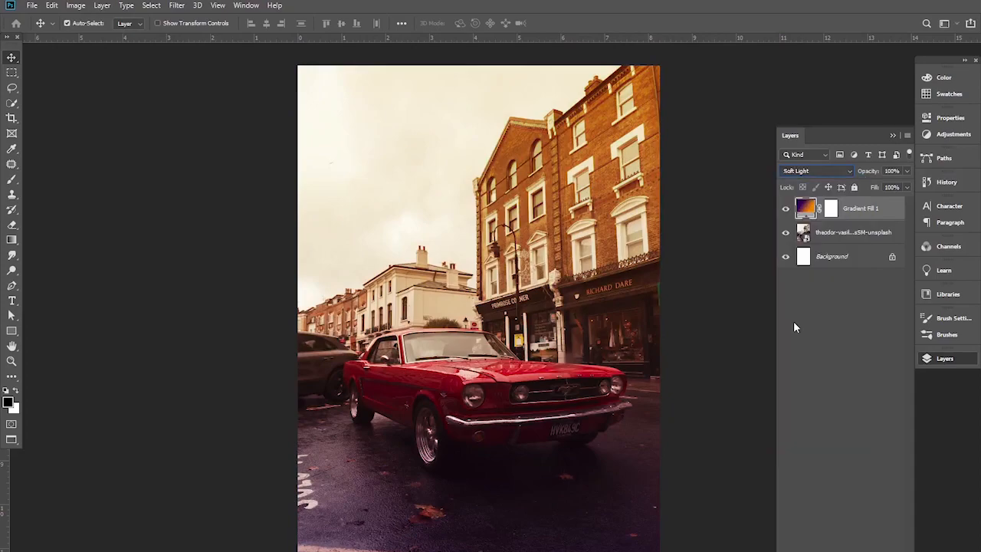
Lower the Gradient Fill 1 layer's opacity to 53% and toggle its visibility to compare the effect
{"action": "left_click_drag", "start_coordinate": [869, 171], "coordinate": [819, 175]}
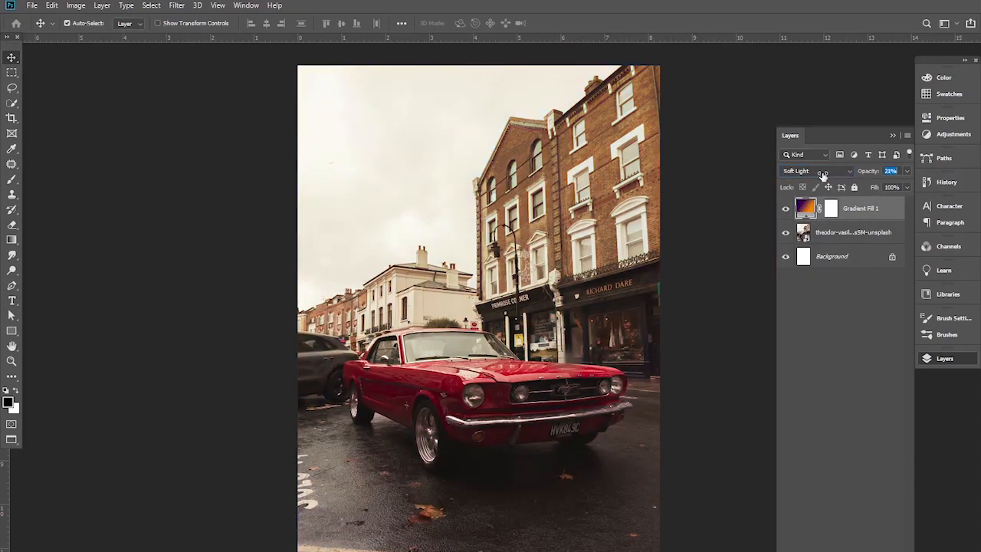
{"action": "left_click_drag", "start_coordinate": [841, 177], "coordinate": [840, 178]}
{"action": "left_click", "coordinate": [786, 208]}
{"action": "left_click", "coordinate": [785, 209]}
{"action": "left_click", "coordinate": [786, 209]}
{"action": "left_click", "coordinate": [785, 208]}
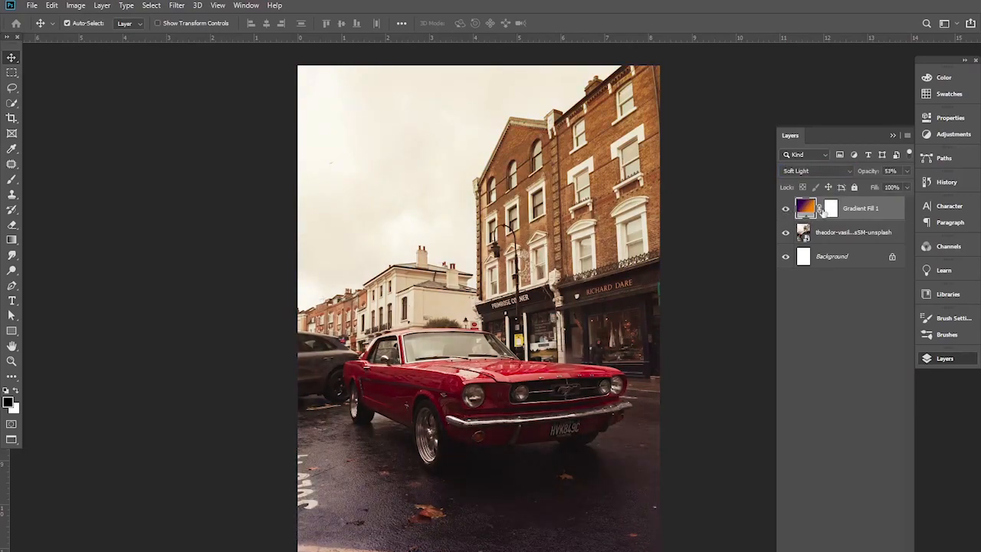
Add a Color Lookup adjustment layer above the gradient fill using the FuturisticBleak.3DL 3D LUT
{"action": "left_click", "coordinate": [847, 548]}
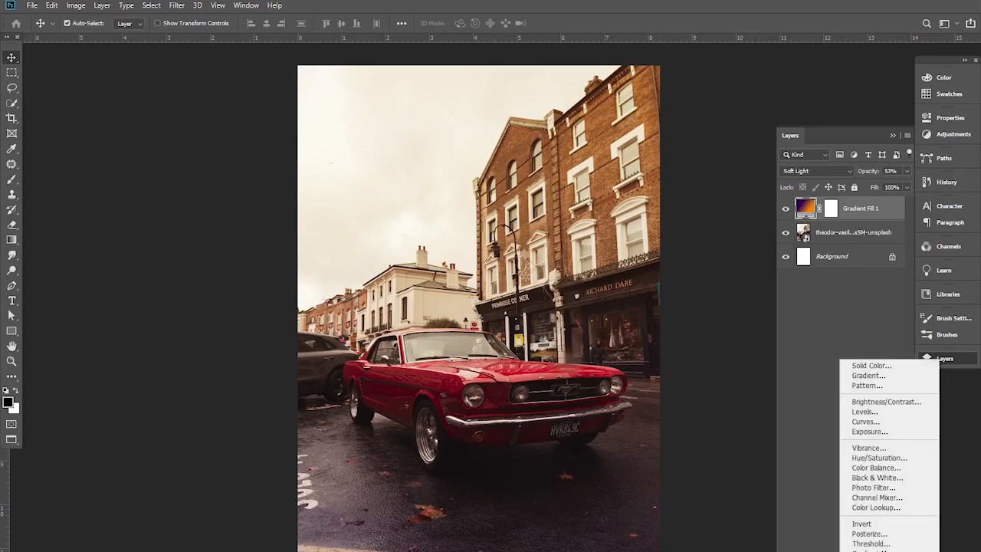
{"action": "left_click", "coordinate": [875, 509]}
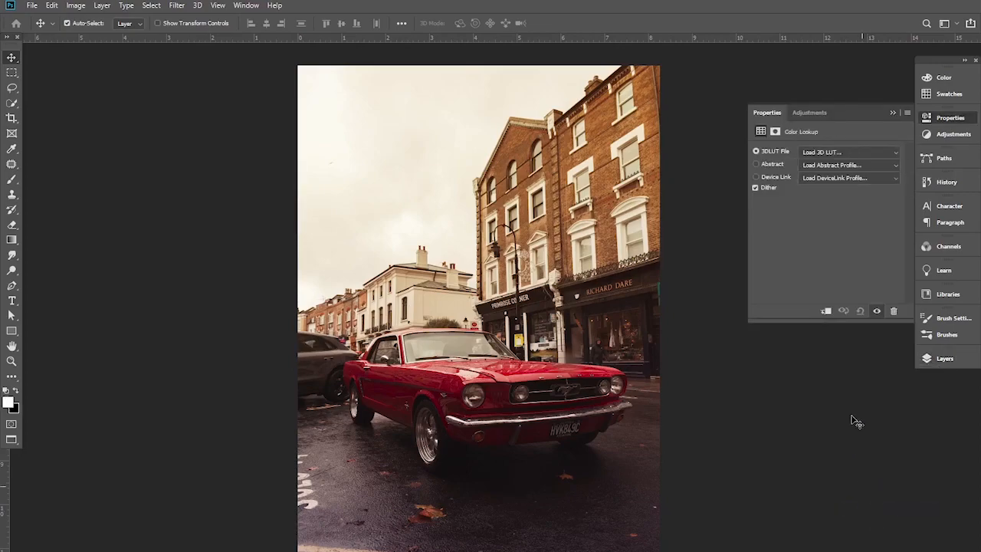
{"action": "left_click", "coordinate": [851, 151]}
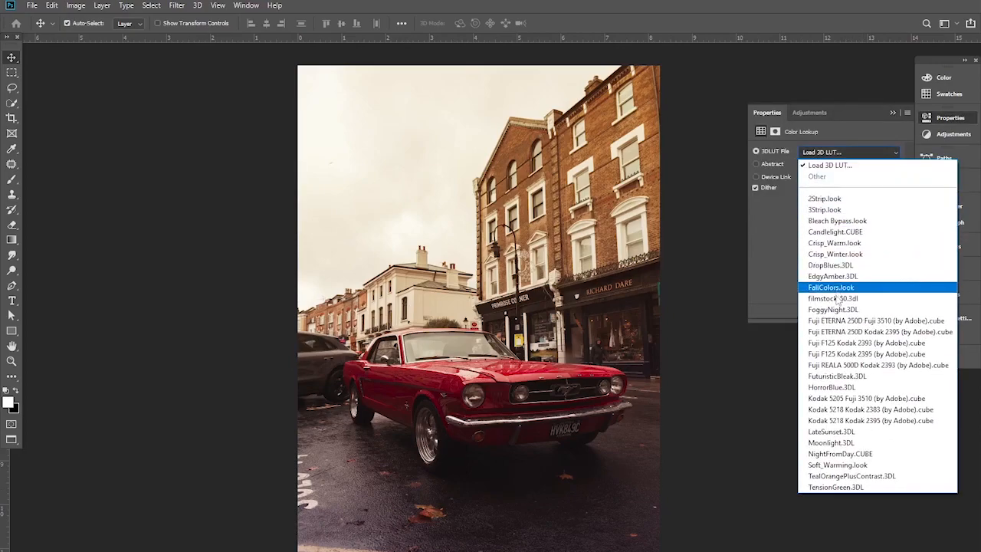
{"action": "left_click", "coordinate": [843, 376]}
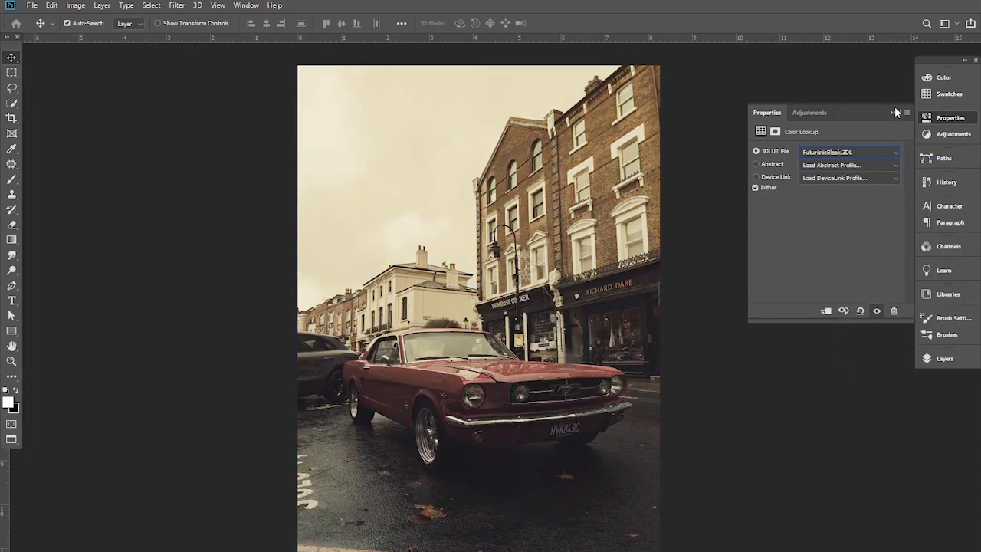
{"action": "left_click", "coordinate": [894, 113]}
{"action": "left_click", "coordinate": [946, 358]}
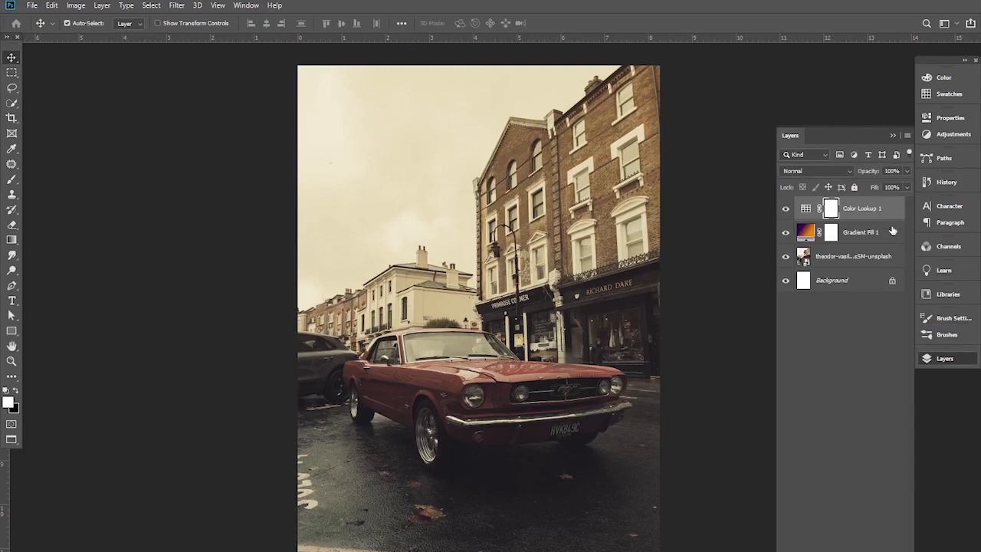
Try the Color Lookup layer in Soft Light blend mode at 23% opacity, comparing the image with and without it
{"action": "left_click", "coordinate": [848, 173]}
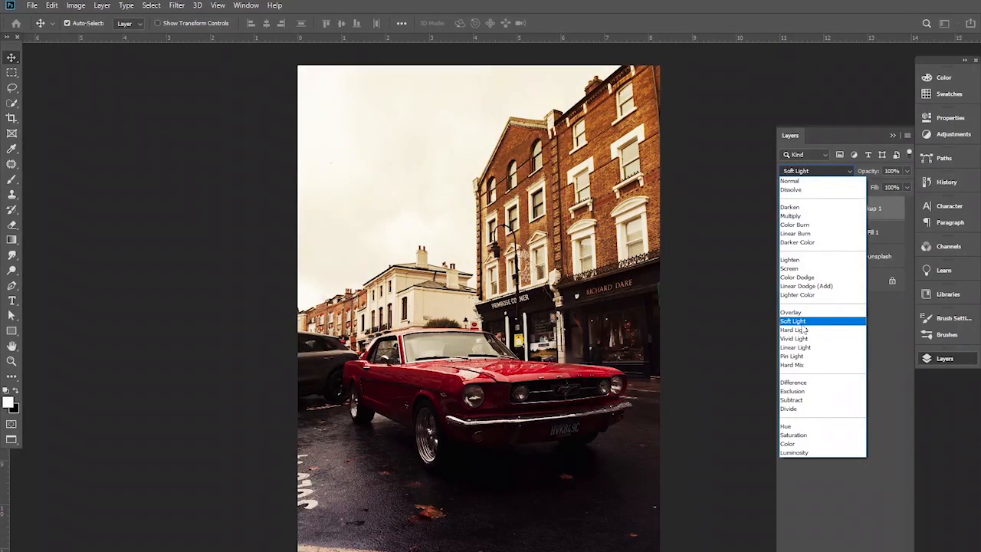
{"action": "left_click", "coordinate": [801, 323]}
{"action": "left_click_drag", "start_coordinate": [870, 174], "coordinate": [825, 184]}
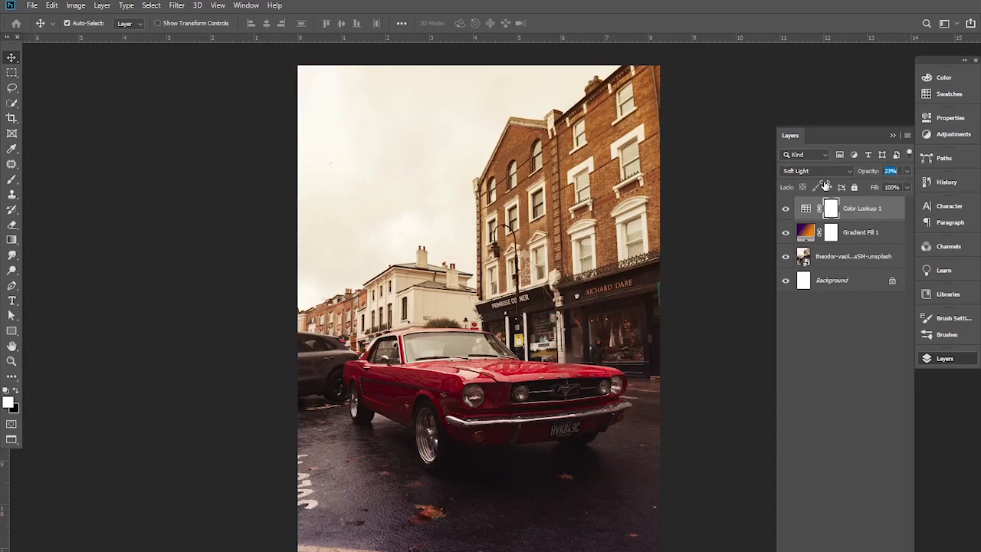
{"action": "left_click", "coordinate": [786, 209]}
{"action": "left_click", "coordinate": [785, 209]}
{"action": "left_click", "coordinate": [786, 210]}
{"action": "left_click", "coordinate": [786, 210]}
Set the Color Lookup layer to Normal blend mode at 60% opacity and compare the image with and without it
{"action": "left_click", "coordinate": [820, 171]}
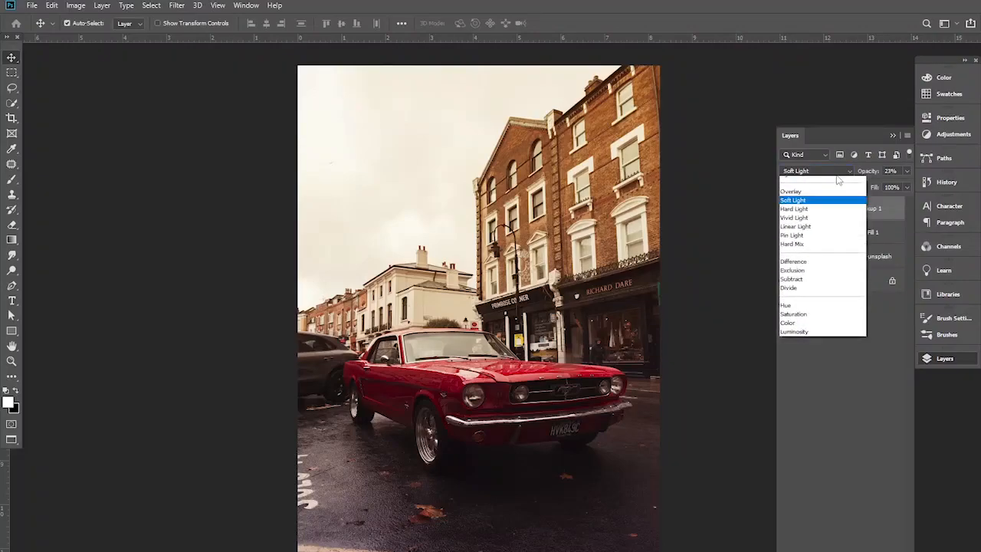
{"action": "left_click", "coordinate": [807, 186]}
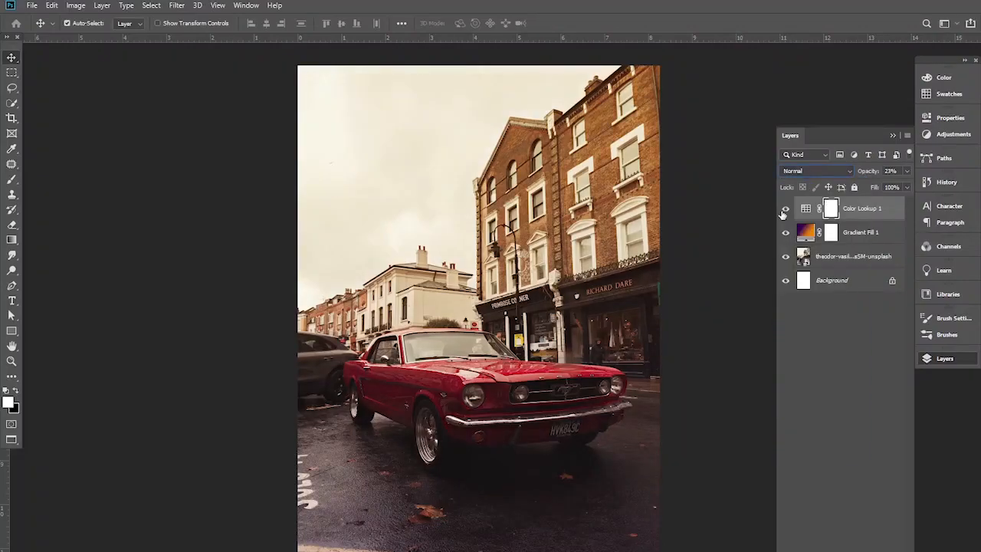
{"action": "left_click", "coordinate": [785, 210]}
{"action": "left_click", "coordinate": [785, 210]}
{"action": "left_click", "coordinate": [860, 207]}
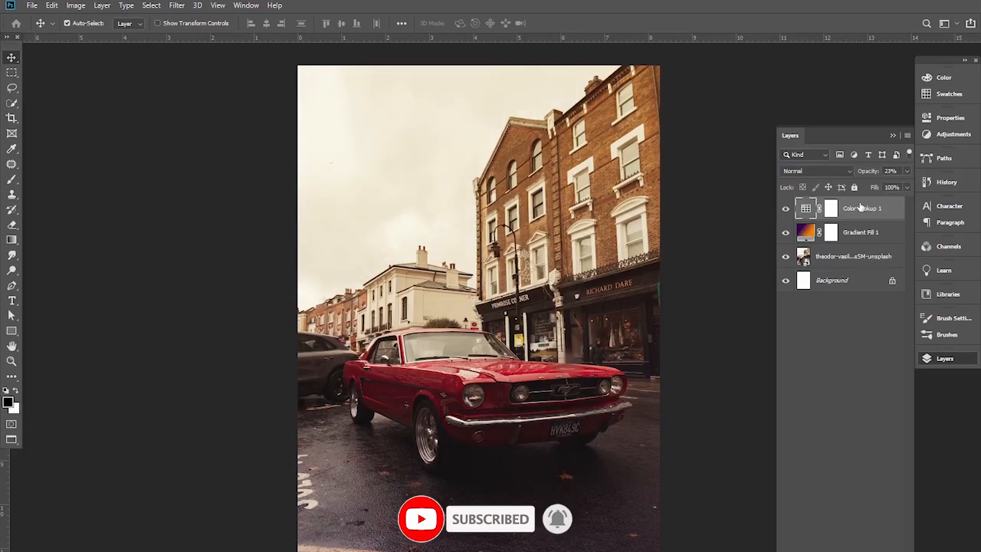
{"action": "left_click_drag", "start_coordinate": [870, 173], "coordinate": [891, 176]}
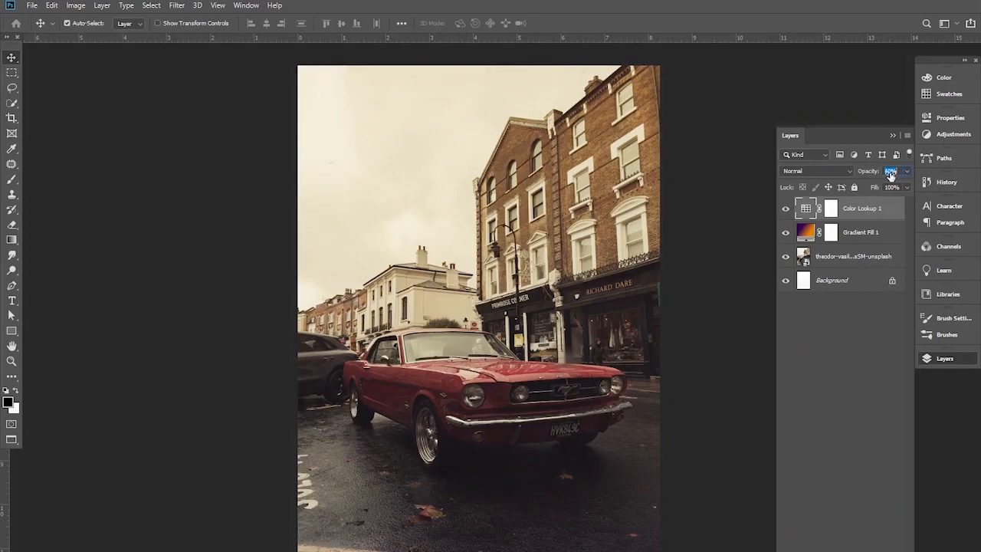
{"action": "left_click", "coordinate": [785, 209]}
{"action": "left_click", "coordinate": [785, 209]}
Switch to the document with the masked man holding a gun and disable and re-enable his layer mask
{"action": "left_click", "coordinate": [525, 307], "text": "ctrl+alt"}
{"action": "left_click", "coordinate": [516, 308], "text": "ctrl"}
{"action": "left_click_drag", "start_coordinate": [529, 322], "coordinate": [527, 326]}
{"action": "left_click", "coordinate": [256, 279]}
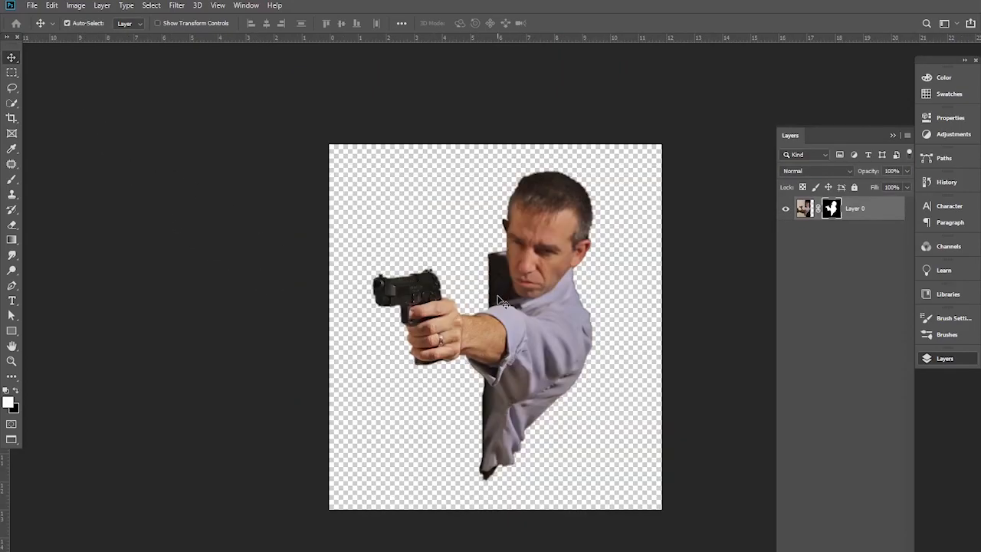
{"action": "left_click_drag", "start_coordinate": [506, 302], "coordinate": [509, 330]}
{"action": "right_click", "coordinate": [836, 213]}
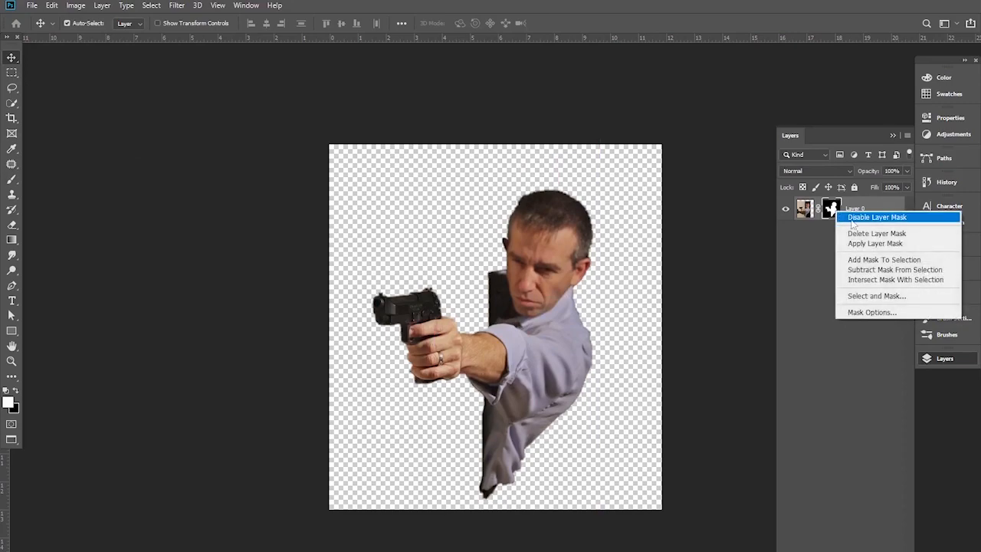
{"action": "left_click", "coordinate": [877, 218]}
{"action": "right_click", "coordinate": [831, 211]}
{"action": "left_click", "coordinate": [865, 213]}
Bring the cut-out man into the car composition as the top layer and apply his layer mask
{"action": "left_click_drag", "start_coordinate": [534, 301], "coordinate": [548, 291]}
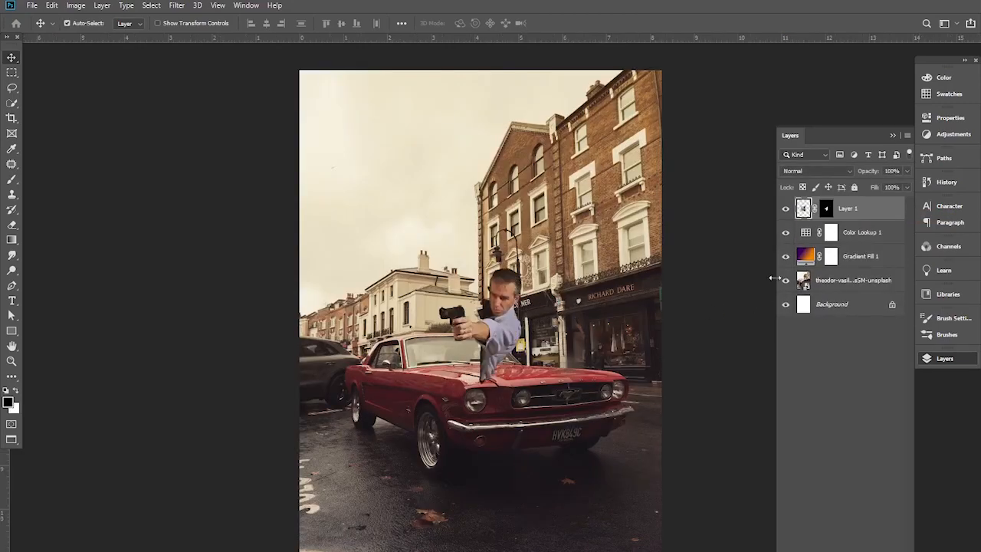
{"action": "right_click", "coordinate": [829, 212]}
{"action": "left_click", "coordinate": [858, 242]}
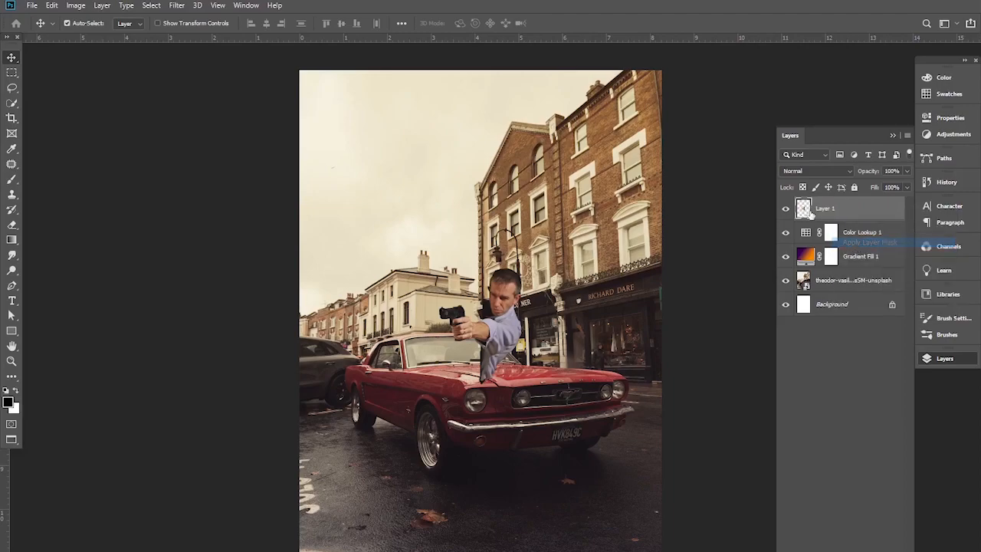
{"action": "left_click", "coordinate": [785, 208]}
Convert the man's layer to a smart object and flip it horizontally with Free Transform
{"action": "right_click", "coordinate": [804, 209]}
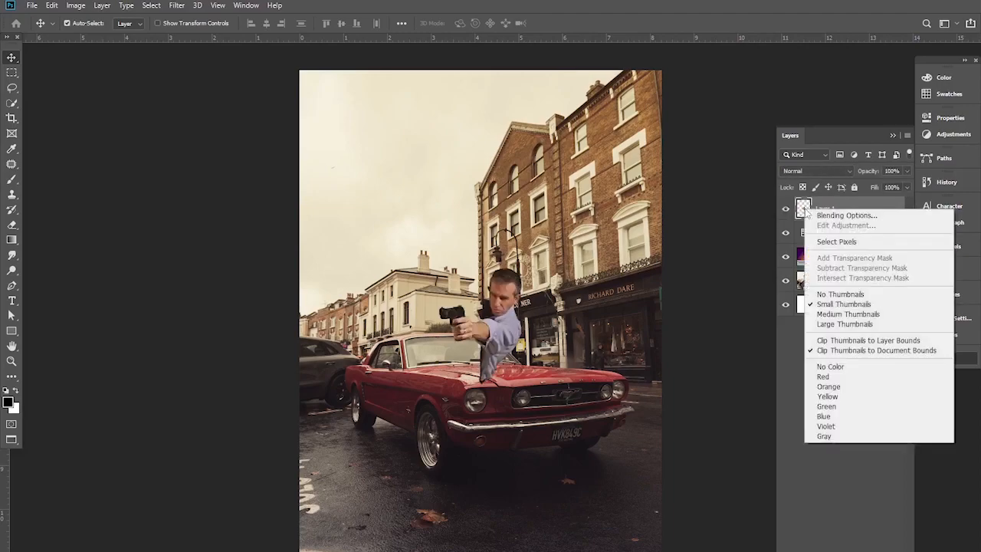
{"action": "right_click", "coordinate": [874, 211]}
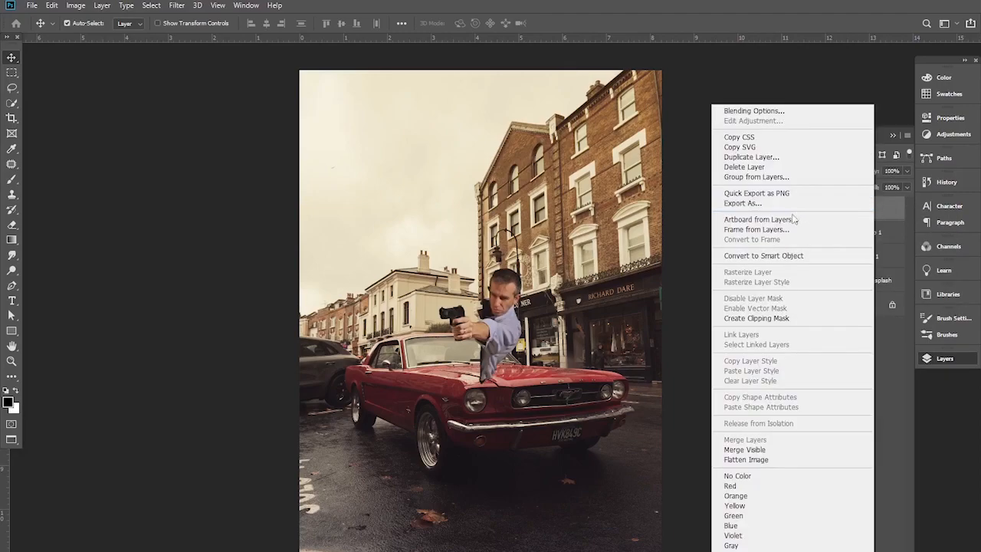
{"action": "left_click", "coordinate": [763, 256]}
{"action": "key", "text": "ctrl+t"}
{"action": "right_click", "coordinate": [483, 299]}
{"action": "left_click", "coordinate": [525, 436]}
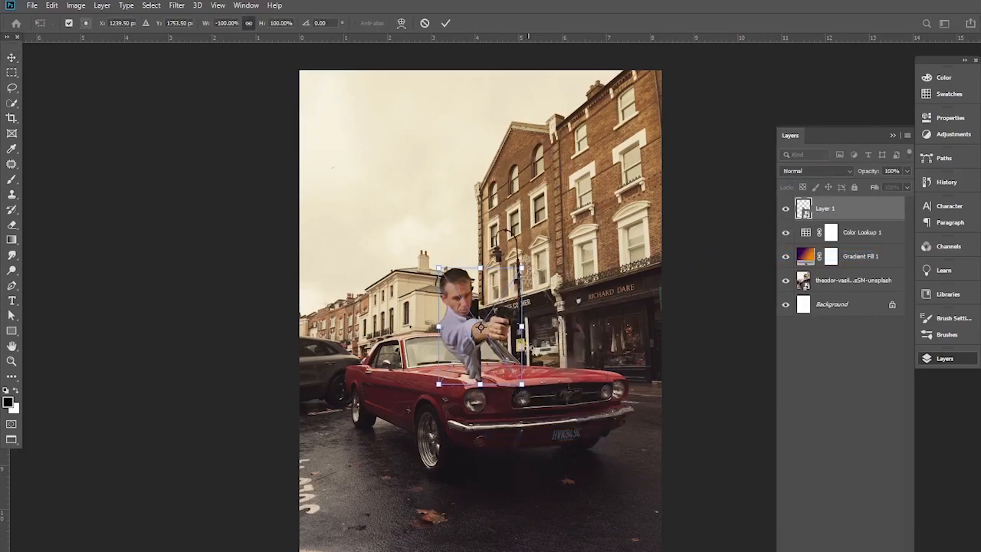
Scale the flipped man down to about 29.5% and place him at the car's front side window
{"action": "scroll", "coordinate": [399, 308], "scroll_direction": "up", "scroll_amount": 5}
{"action": "scroll", "coordinate": [399, 308], "scroll_direction": "down", "scroll_amount": 3}
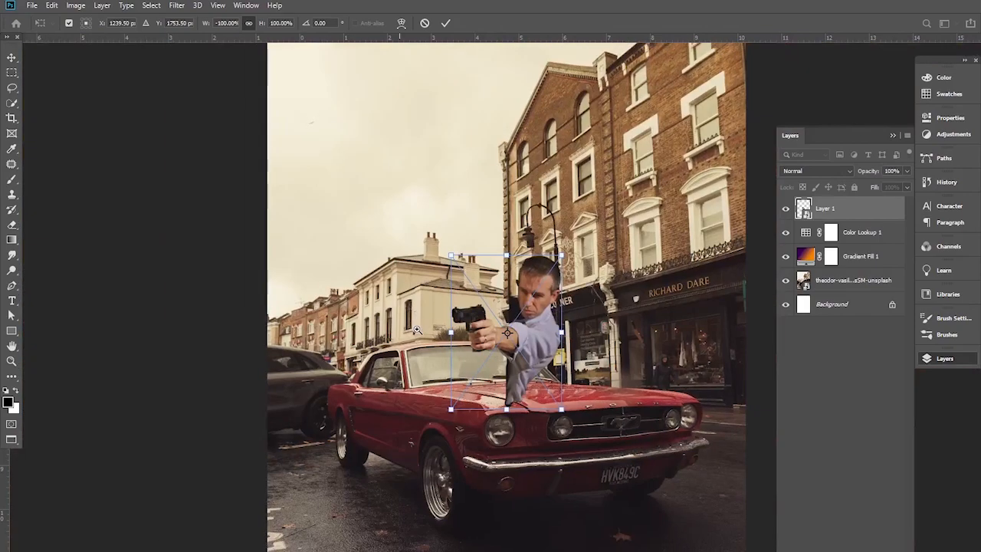
{"action": "scroll", "coordinate": [400, 308], "scroll_direction": "up", "scroll_amount": 1}
{"action": "left_click_drag", "start_coordinate": [641, 458], "coordinate": [564, 352]}
{"action": "left_click_drag", "start_coordinate": [531, 258], "coordinate": [407, 368]}
{"action": "scroll", "coordinate": [415, 383], "scroll_direction": "up", "scroll_amount": 5}
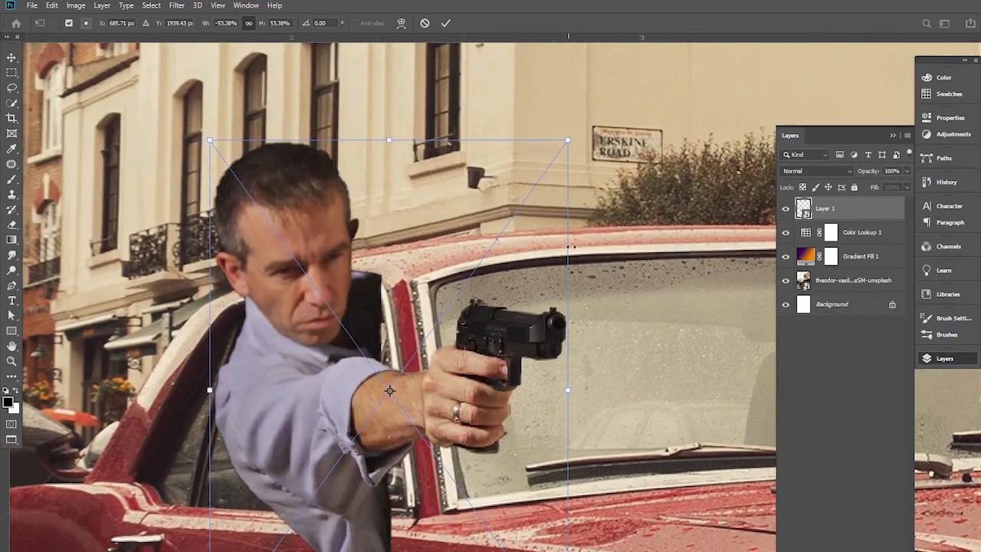
{"action": "left_click_drag", "start_coordinate": [568, 140], "coordinate": [407, 364]}
{"action": "left_click_drag", "start_coordinate": [328, 419], "coordinate": [411, 291]}
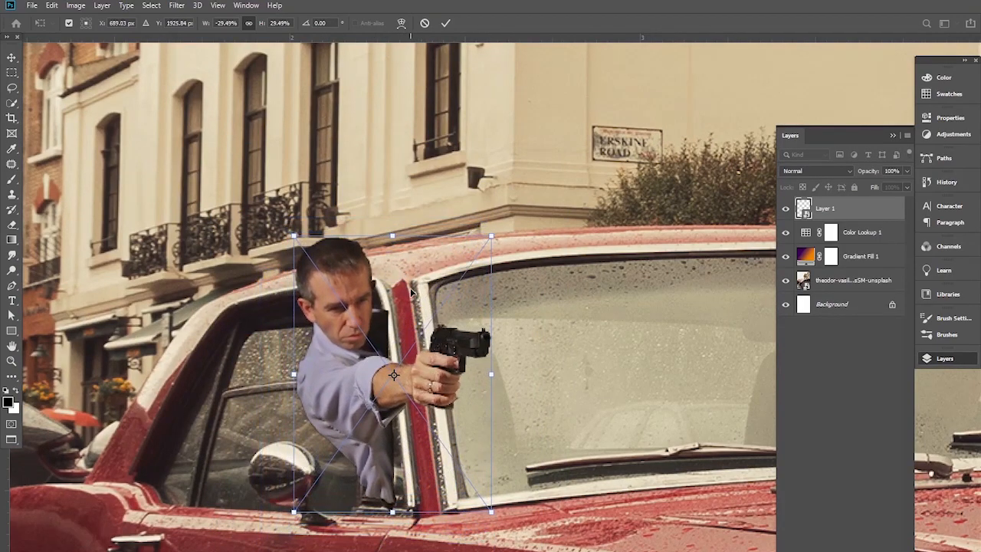
Rotate the man to about -4.45° and fine-tune his position so he leans out of the car window
{"action": "left_click_drag", "start_coordinate": [539, 524], "coordinate": [571, 500]}
{"action": "left_click_drag", "start_coordinate": [473, 425], "coordinate": [475, 434]}
{"action": "left_click_drag", "start_coordinate": [529, 484], "coordinate": [525, 493]}
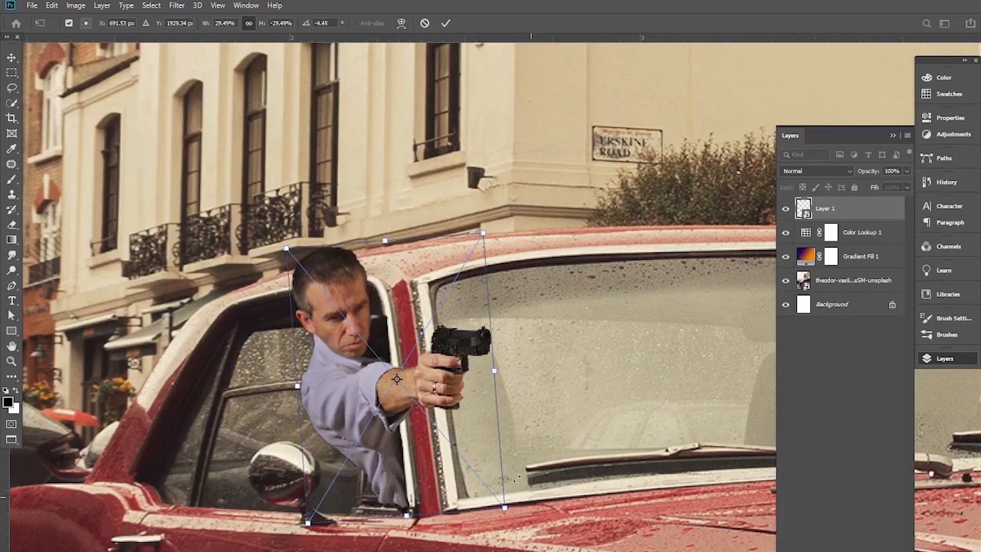
{"action": "left_click_drag", "start_coordinate": [491, 439], "coordinate": [486, 432]}
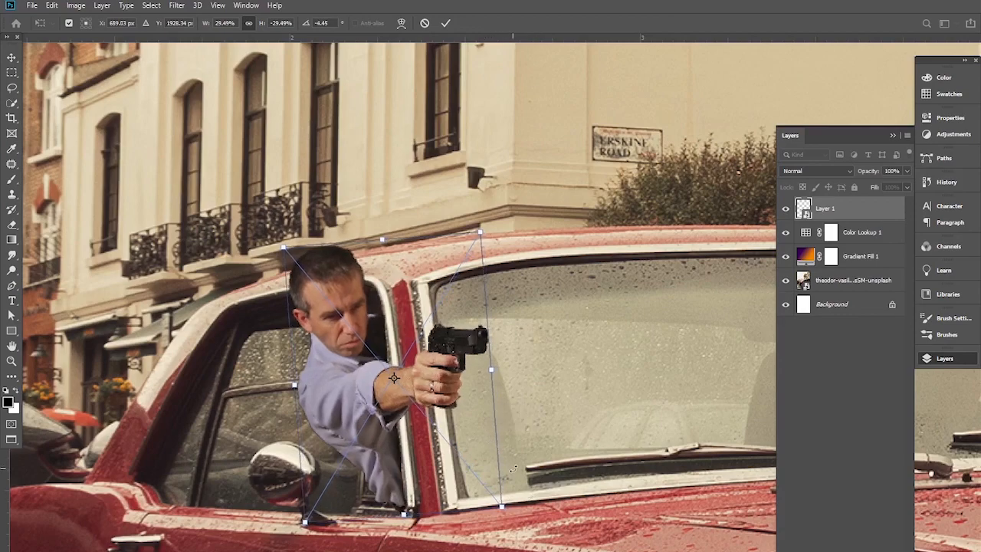
{"action": "key", "text": "Return"}
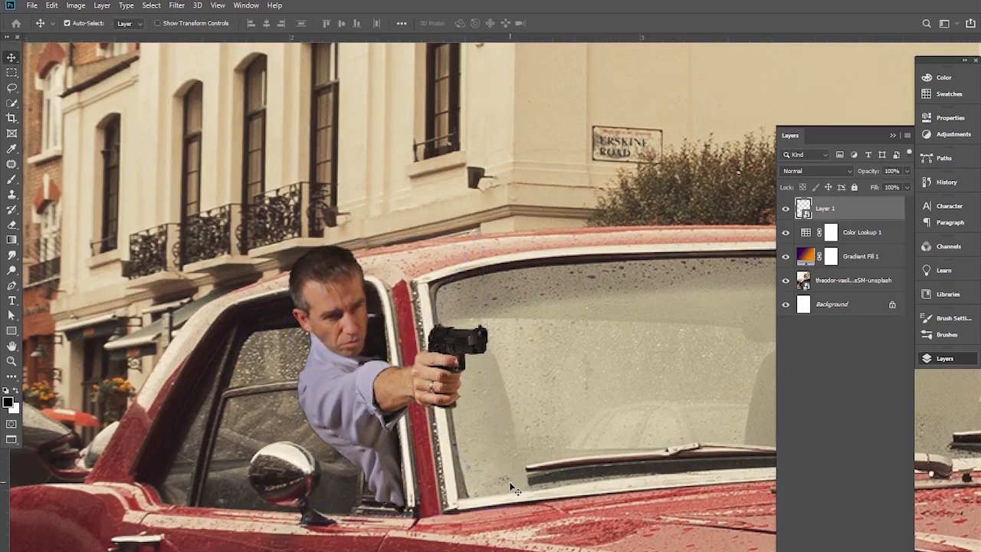
Enlarge the man to about 36.4% at a rotation of -5.35° and nudge him slightly left in the car window
{"action": "key", "text": "ctrl+t"}
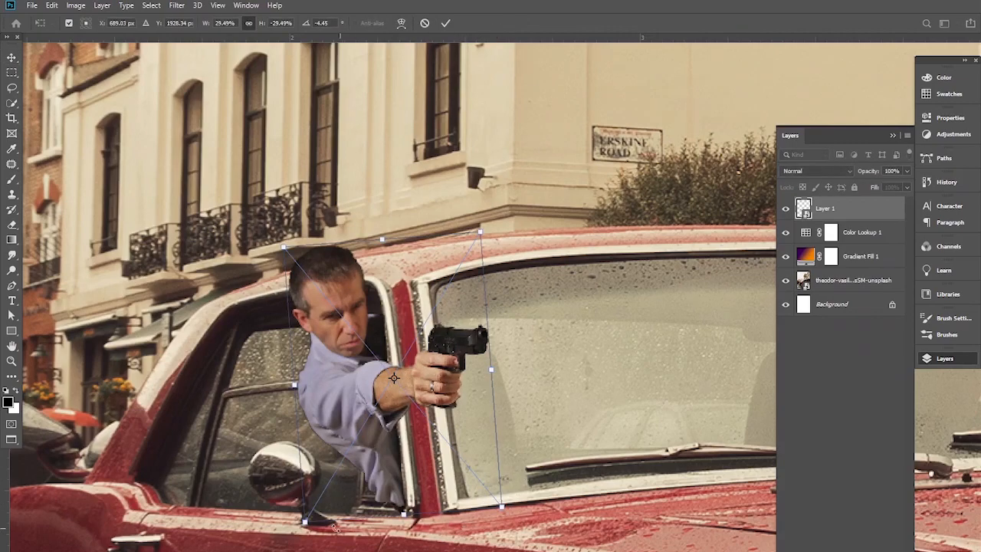
{"action": "left_click_drag", "start_coordinate": [311, 526], "coordinate": [300, 535]}
{"action": "left_click_drag", "start_coordinate": [361, 483], "coordinate": [364, 479]}
{"action": "left_click_drag", "start_coordinate": [516, 535], "coordinate": [519, 526]}
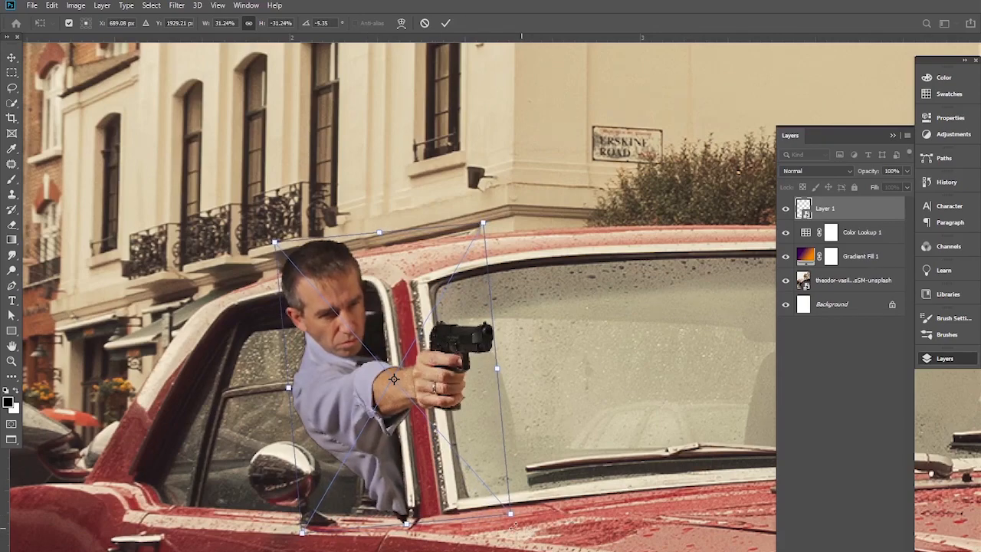
{"action": "left_click_drag", "start_coordinate": [300, 531], "coordinate": [297, 543]}
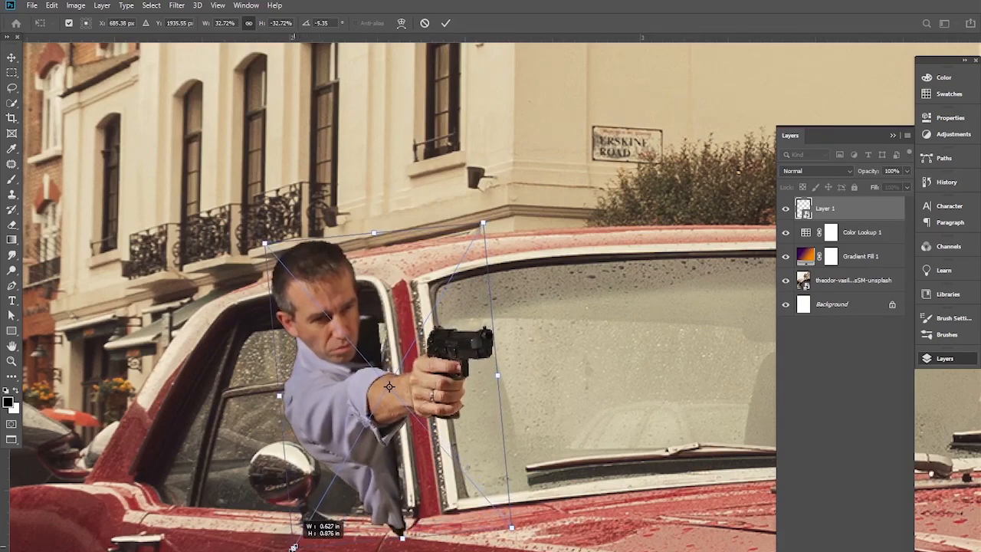
{"action": "left_click_drag", "start_coordinate": [369, 485], "coordinate": [374, 481]}
{"action": "left_click_drag", "start_coordinate": [300, 546], "coordinate": [291, 550]}
{"action": "mouse_move", "coordinate": [362, 513]}
{"action": "left_mouse_down"}
{"action": "mouse_move", "coordinate": [383, 493]}
{"action": "mouse_move", "coordinate": [375, 506]}
{"action": "left_mouse_up"}
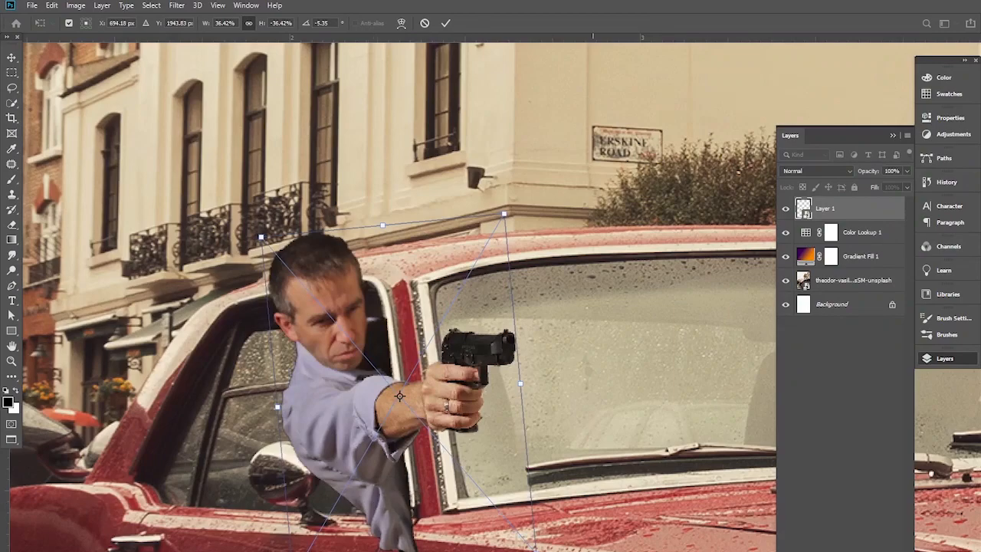
{"action": "key", "text": "Return"}
{"action": "key", "text": "Left"}
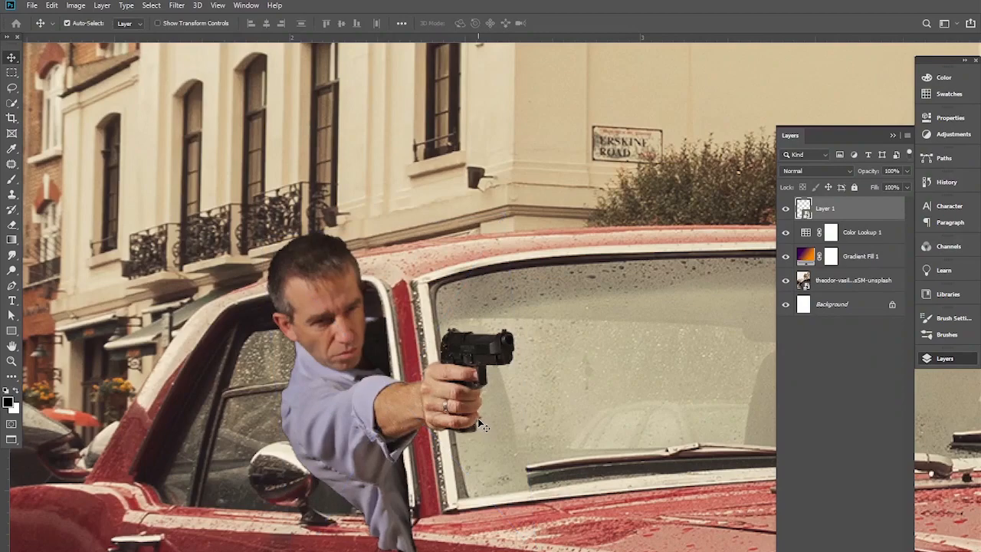
{"action": "key", "text": "Left"}
{"action": "key", "text": "Left"}
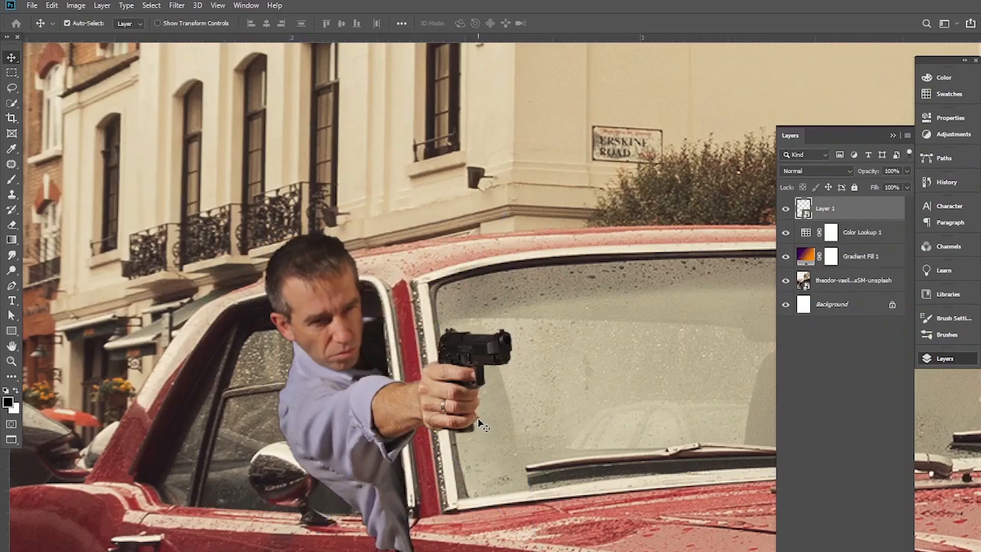
Add a layer mask to the man's layer
{"action": "scroll", "coordinate": [390, 353], "scroll_direction": "up", "scroll_amount": 3}
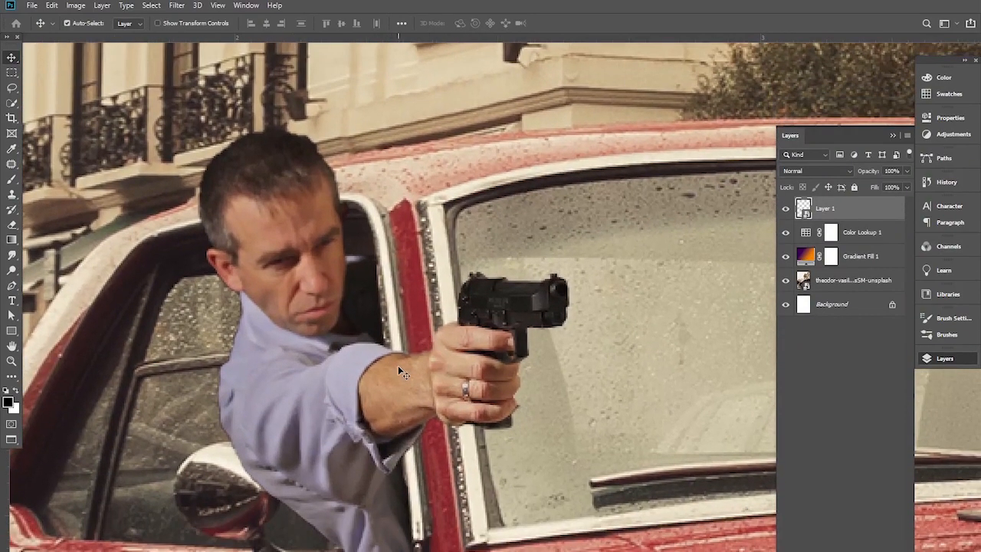
{"action": "left_click", "coordinate": [834, 551]}
{"action": "left_click", "coordinate": [468, 483], "text": "ctrl"}
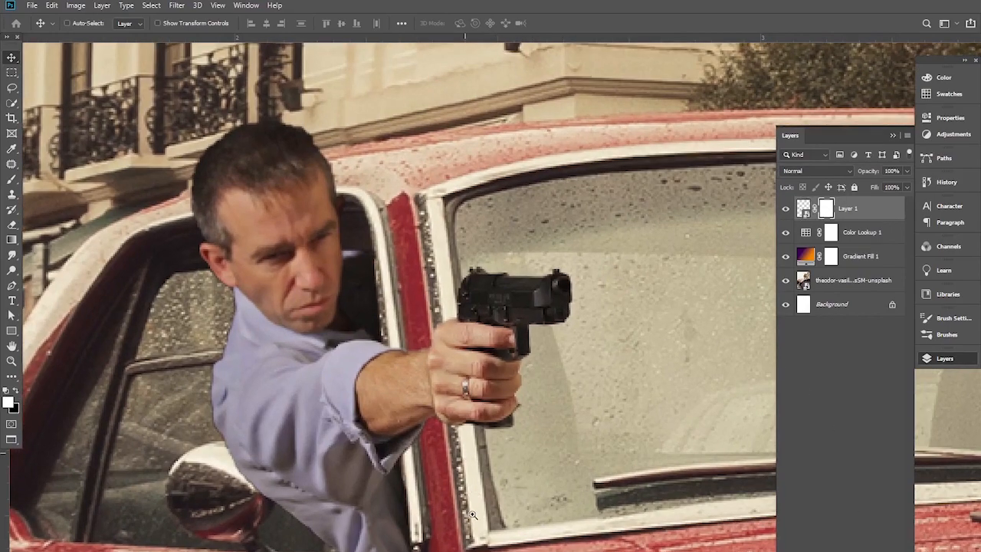
Mask out the lower shirt overlapping the car door with a black brush at size 45 and 100% opacity
{"action": "left_click_drag", "start_coordinate": [470, 496], "coordinate": [534, 329]}
{"action": "left_click", "coordinate": [9, 183]}
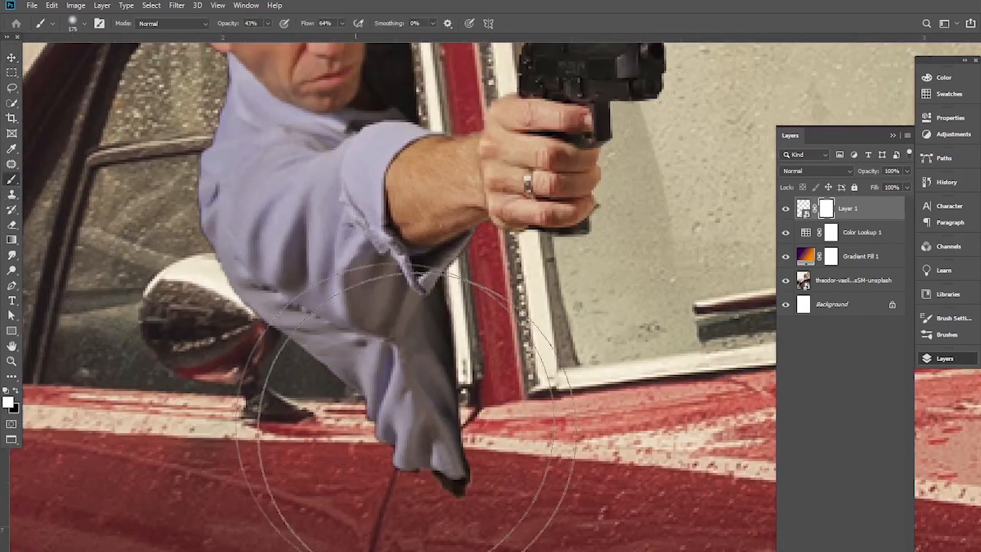
{"action": "key", "text": "bracketleft"}
{"action": "key", "text": "bracketleft"}
{"action": "key", "text": "bracketleft"}
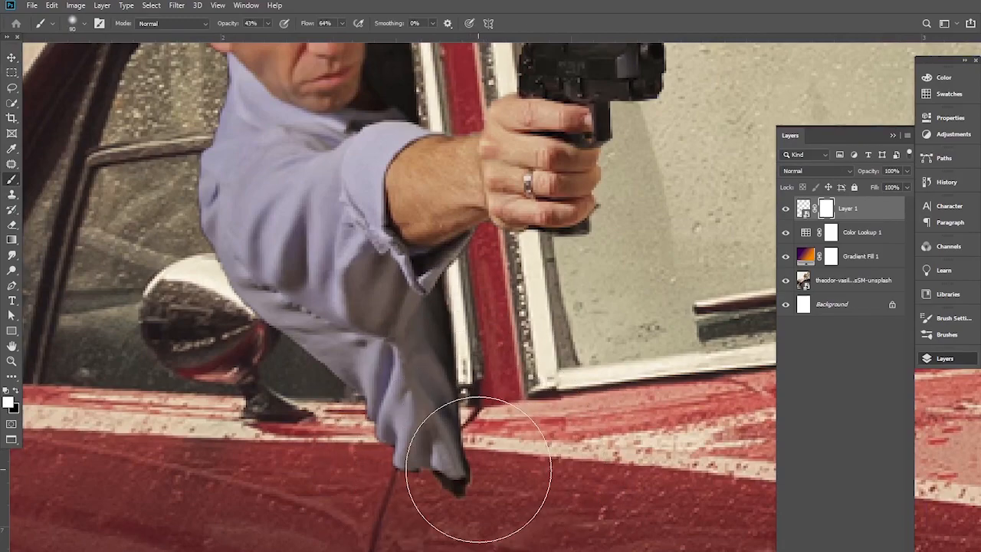
{"action": "left_click", "coordinate": [15, 392]}
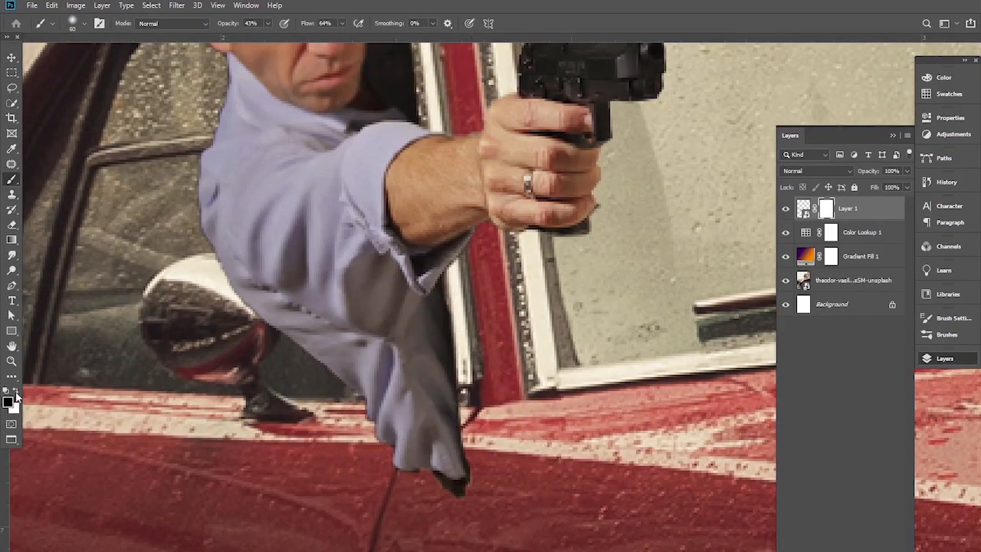
{"action": "mouse_move", "coordinate": [453, 499]}
{"action": "left_mouse_down"}
{"action": "mouse_move", "coordinate": [486, 467]}
{"action": "mouse_move", "coordinate": [476, 458]}
{"action": "mouse_move", "coordinate": [366, 460]}
{"action": "mouse_move", "coordinate": [422, 465]}
{"action": "mouse_move", "coordinate": [460, 453]}
{"action": "left_mouse_up"}
{"action": "left_click_drag", "start_coordinate": [223, 24], "coordinate": [313, 40]}
{"action": "mouse_move", "coordinate": [473, 454]}
{"action": "left_mouse_down"}
{"action": "mouse_move", "coordinate": [345, 445]}
{"action": "mouse_move", "coordinate": [433, 450]}
{"action": "mouse_move", "coordinate": [350, 441]}
{"action": "mouse_move", "coordinate": [423, 450]}
{"action": "mouse_move", "coordinate": [405, 453]}
{"action": "mouse_move", "coordinate": [436, 457]}
{"action": "left_mouse_up"}
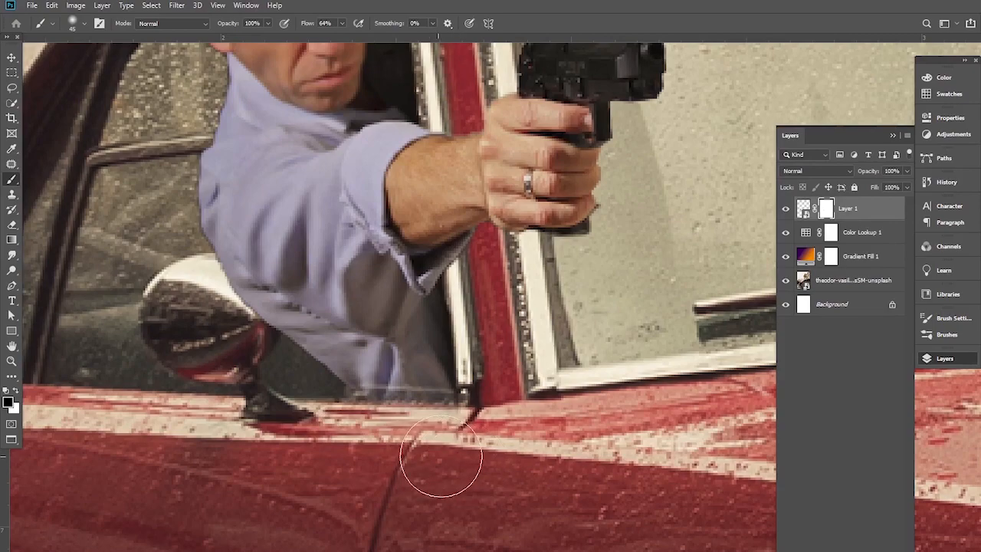
{"action": "left_click", "coordinate": [11, 57]}
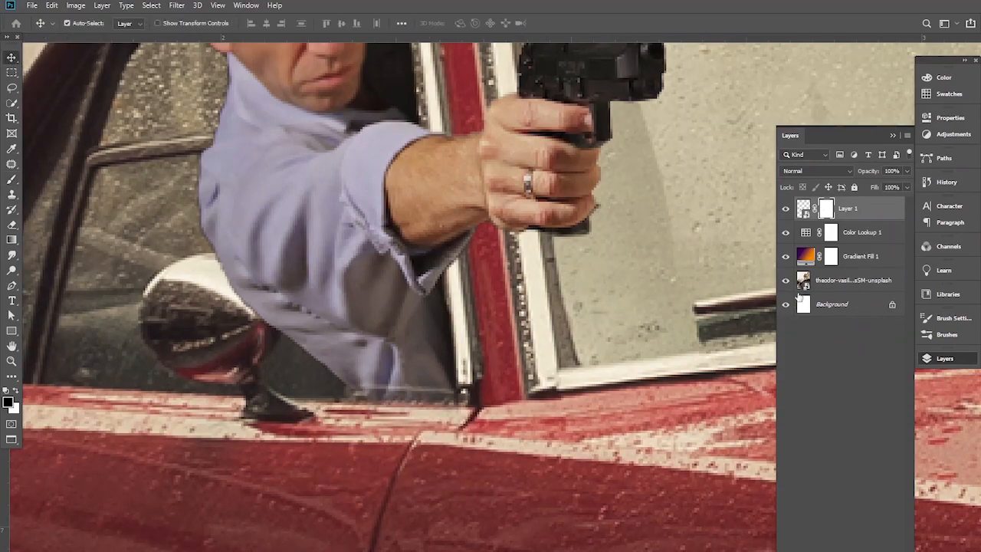
Start a Camera Raw Filter on the man's smart object with exposure -0.05, highlights -73 and shadows +100
{"action": "left_click", "coordinate": [853, 220], "text": "ctrl"}
{"action": "left_click", "coordinate": [853, 220]}
{"action": "scroll", "coordinate": [497, 317], "scroll_direction": "down", "scroll_amount": 3}
{"action": "scroll", "coordinate": [498, 317], "scroll_direction": "up", "scroll_amount": 2}
{"action": "scroll", "coordinate": [497, 316], "scroll_direction": "up", "scroll_amount": 1}
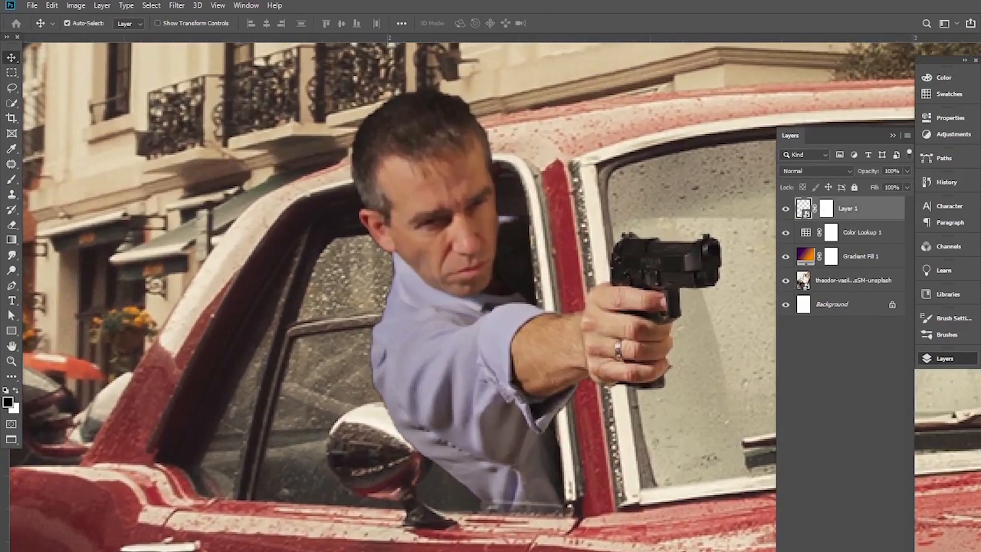
{"action": "left_click", "coordinate": [177, 5]}
{"action": "left_click", "coordinate": [201, 76]}
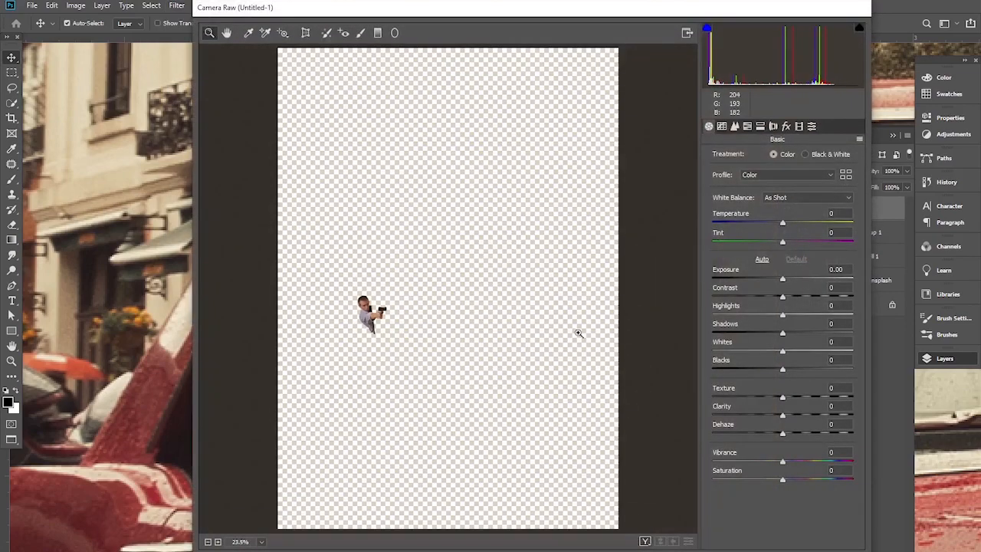
{"action": "left_click_drag", "start_coordinate": [785, 286], "coordinate": [688, 320]}
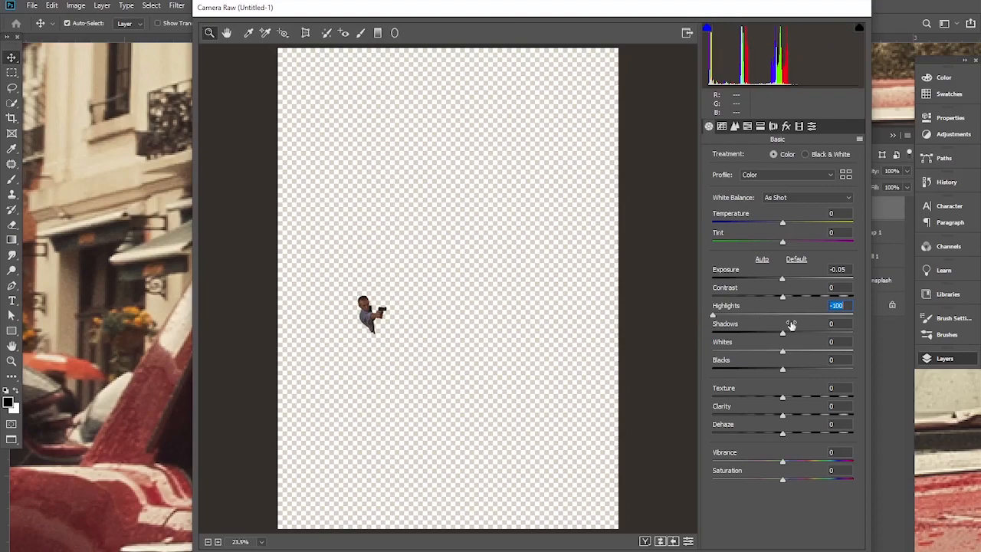
{"action": "left_click_drag", "start_coordinate": [785, 335], "coordinate": [885, 351]}
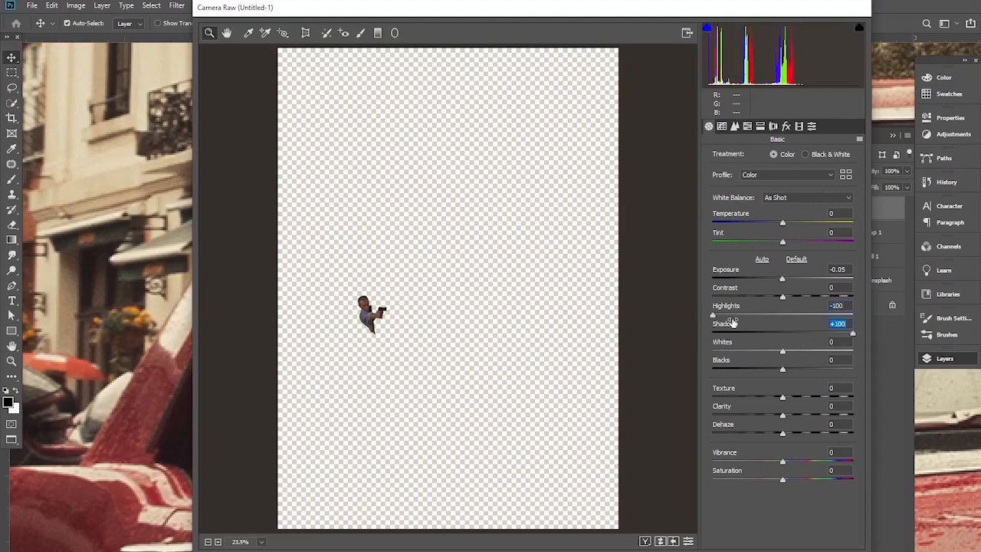
{"action": "left_click_drag", "start_coordinate": [717, 316], "coordinate": [734, 318]}
Set the man's texture to +47, clarity to +36 and vibrance to -8 and apply the Camera Raw Filter
{"action": "scroll", "coordinate": [383, 306], "scroll_direction": "up", "scroll_amount": 4}
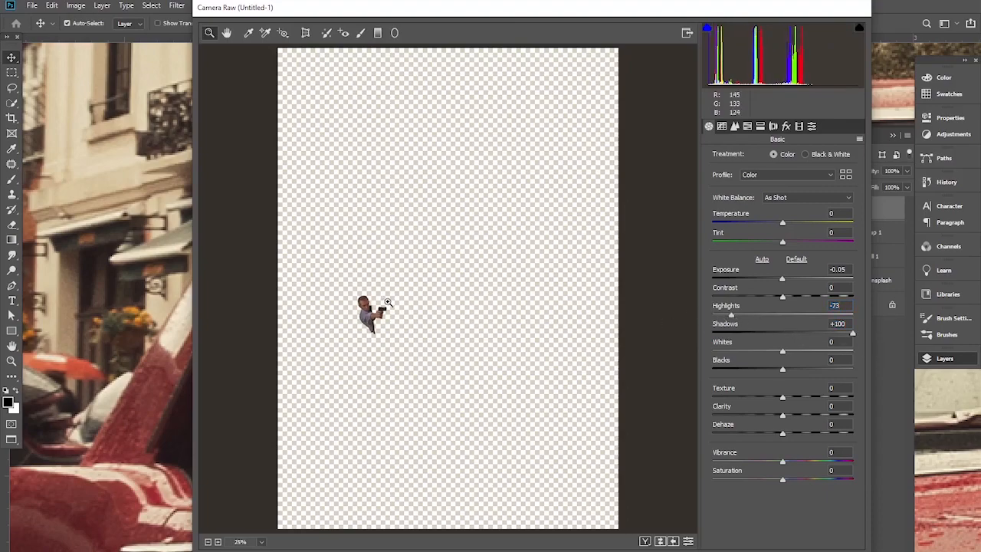
{"action": "scroll", "coordinate": [375, 299], "scroll_direction": "up", "scroll_amount": 2}
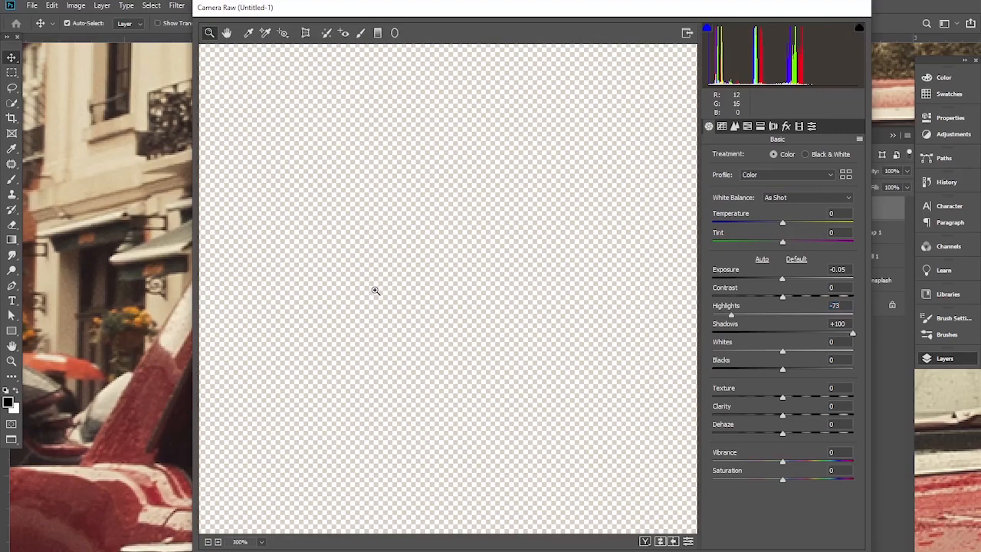
{"action": "scroll", "coordinate": [439, 283], "scroll_direction": "down", "scroll_amount": 3}
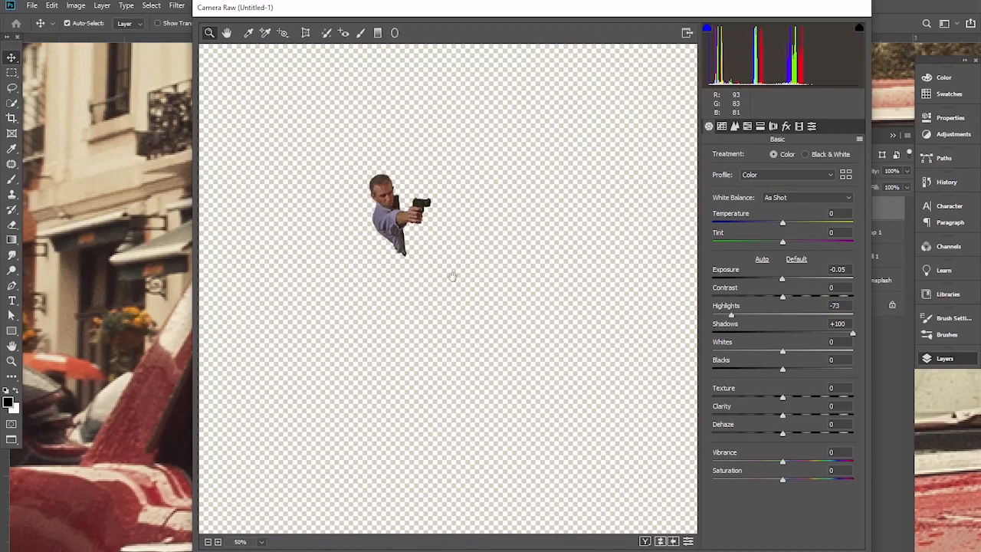
{"action": "scroll", "coordinate": [404, 196], "scroll_direction": "up", "scroll_amount": 1}
{"action": "scroll", "coordinate": [416, 269], "scroll_direction": "down", "scroll_amount": 1}
{"action": "scroll", "coordinate": [445, 286], "scroll_direction": "down", "scroll_amount": 1}
{"action": "scroll", "coordinate": [370, 446], "scroll_direction": "up", "scroll_amount": 1}
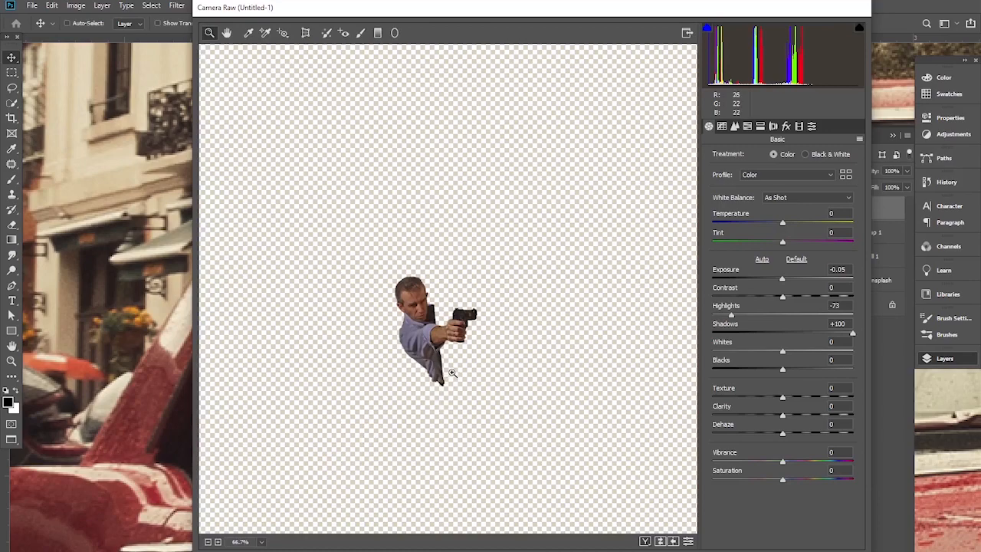
{"action": "scroll", "coordinate": [450, 368], "scroll_direction": "up", "scroll_amount": 1}
{"action": "left_click_drag", "start_coordinate": [434, 202], "coordinate": [430, 278]}
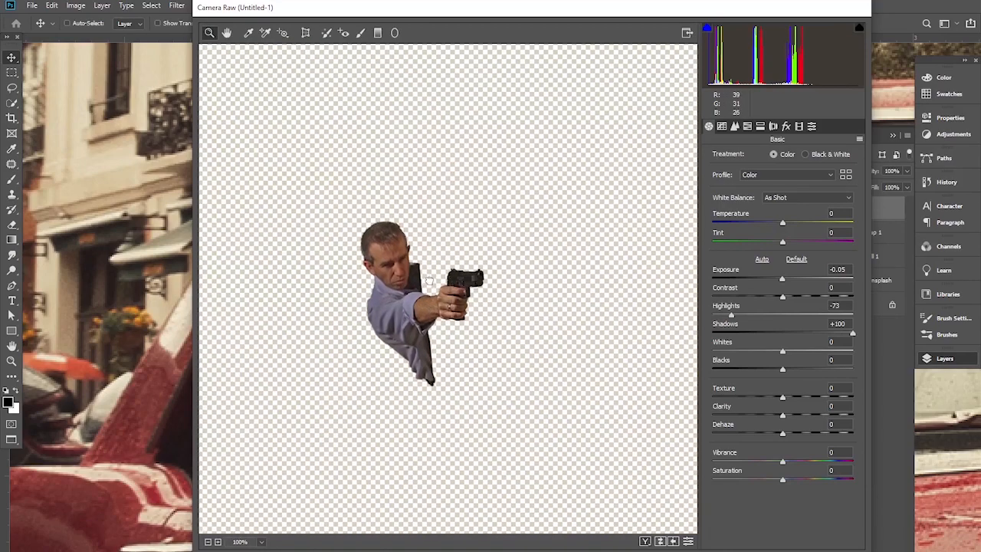
{"action": "scroll", "coordinate": [423, 280], "scroll_direction": "up", "scroll_amount": 1}
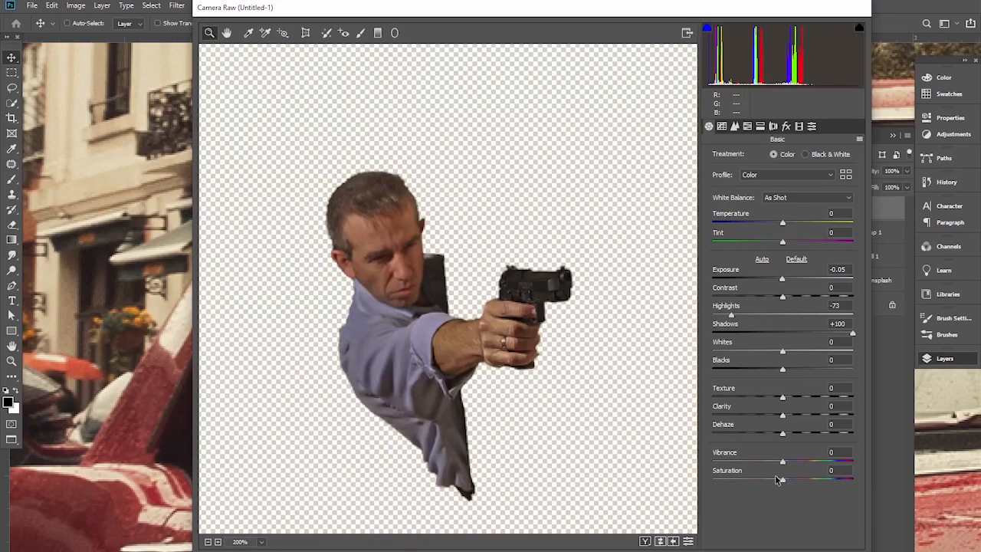
{"action": "left_click_drag", "start_coordinate": [782, 398], "coordinate": [805, 421]}
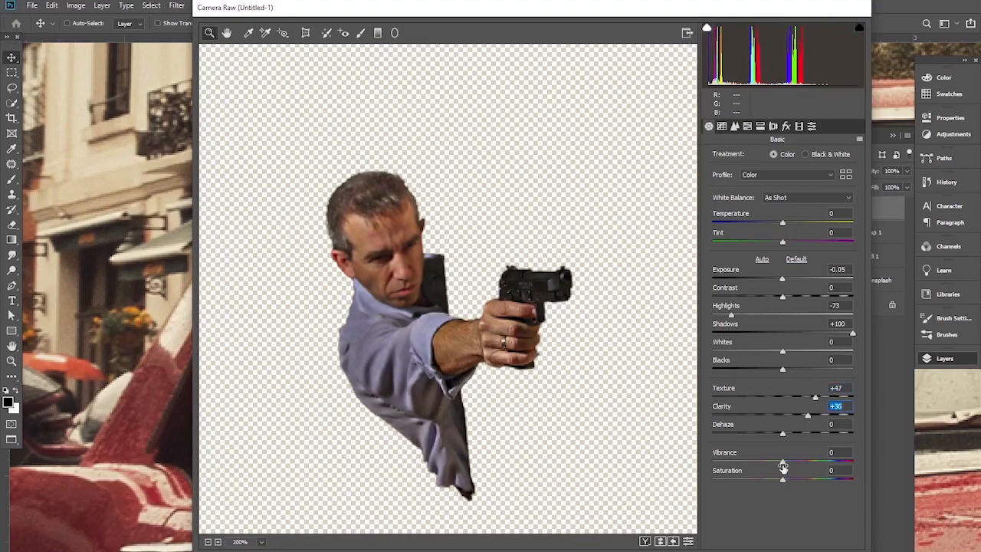
{"action": "left_click_drag", "start_coordinate": [783, 464], "coordinate": [777, 465]}
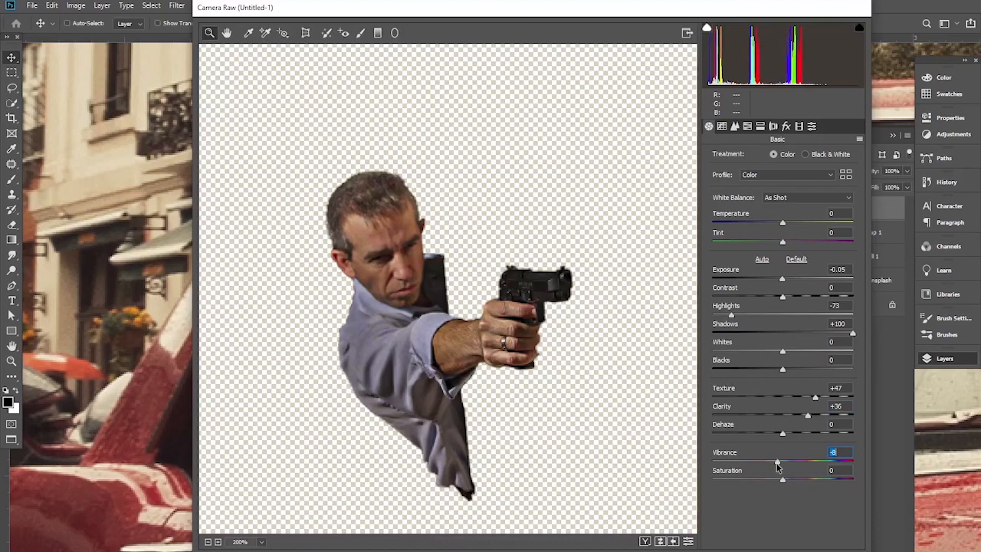
{"action": "left_click", "coordinate": [847, 543]}
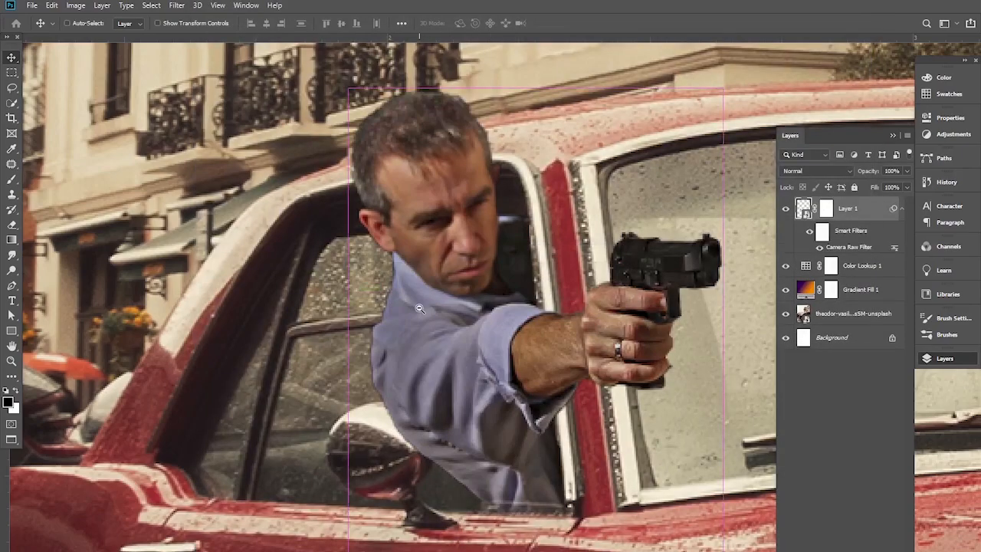
Create a new layer beneath the man's layer and fill the man's outline with black on it
{"action": "scroll", "coordinate": [419, 308], "scroll_direction": "down", "scroll_amount": 5}
{"action": "scroll", "coordinate": [437, 332], "scroll_direction": "up", "scroll_amount": 2}
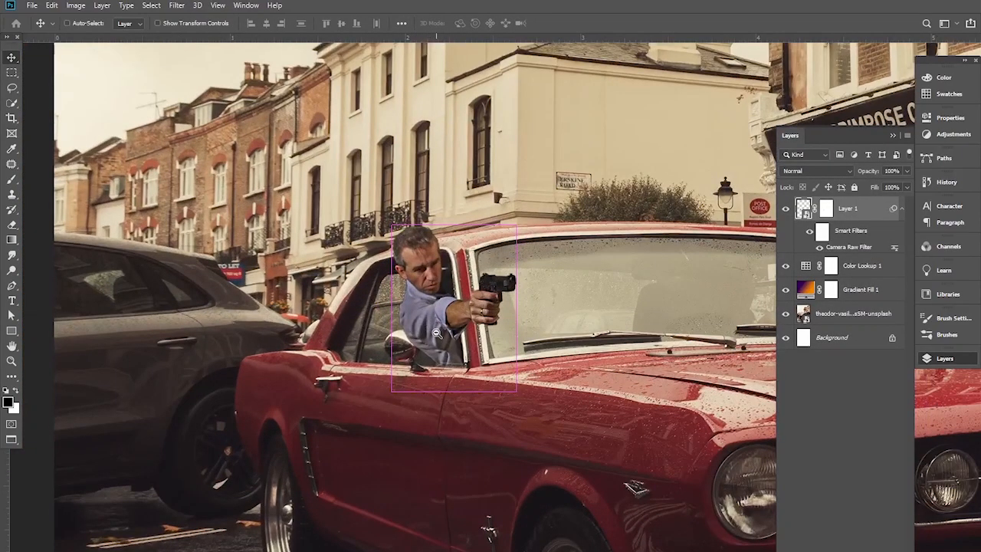
{"action": "scroll", "coordinate": [437, 332], "scroll_direction": "down", "scroll_amount": 3}
{"action": "scroll", "coordinate": [428, 327], "scroll_direction": "up", "scroll_amount": 1}
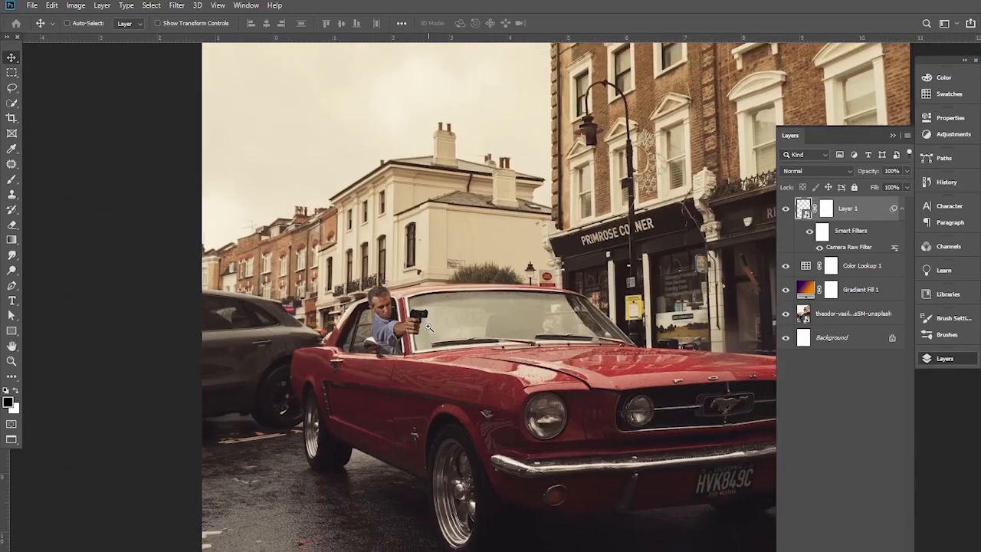
{"action": "scroll", "coordinate": [428, 327], "scroll_direction": "up", "scroll_amount": 1}
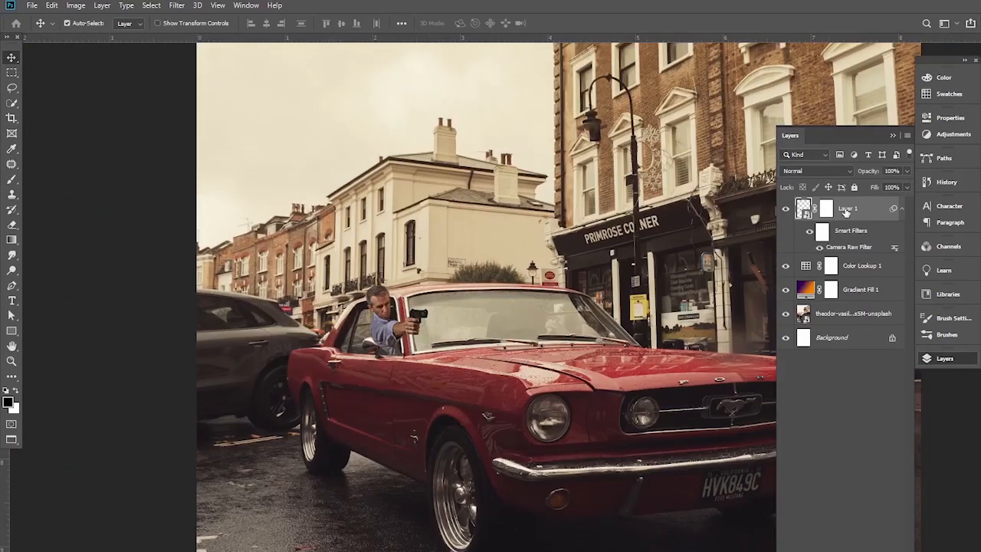
{"action": "left_click", "coordinate": [903, 208]}
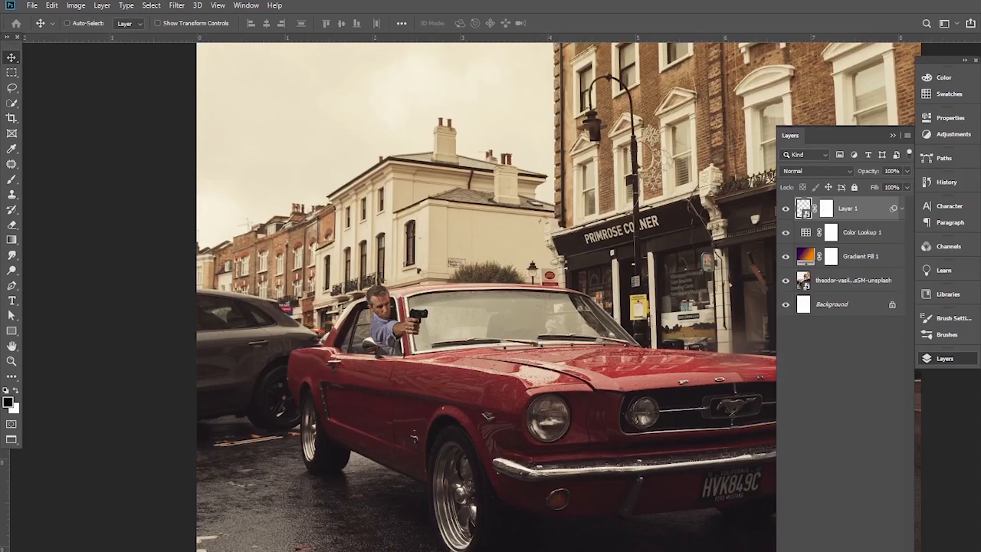
{"action": "key", "text": "ctrl+shift+alt+n"}
{"action": "left_click", "coordinate": [803, 214], "text": "ctrl"}
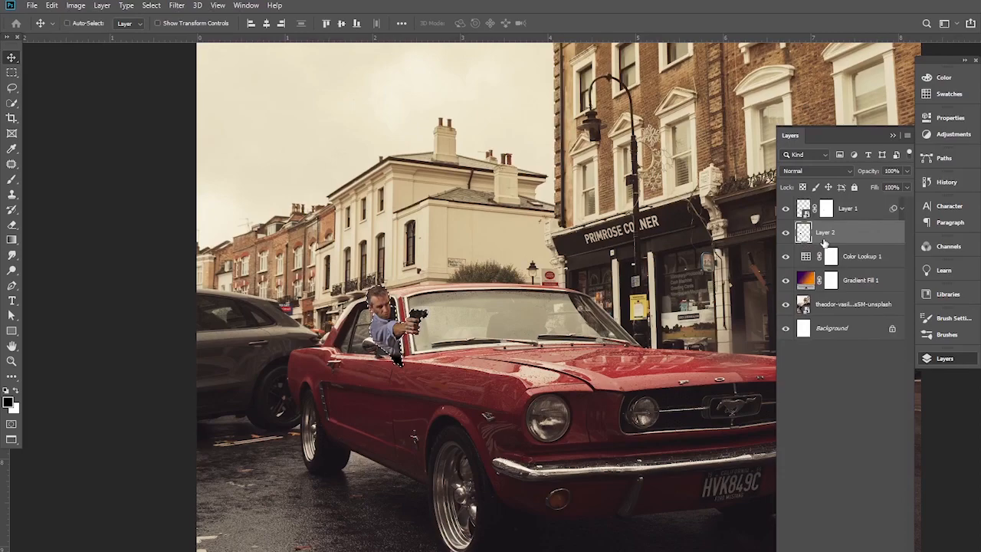
{"action": "key", "text": "ctrl+d"}
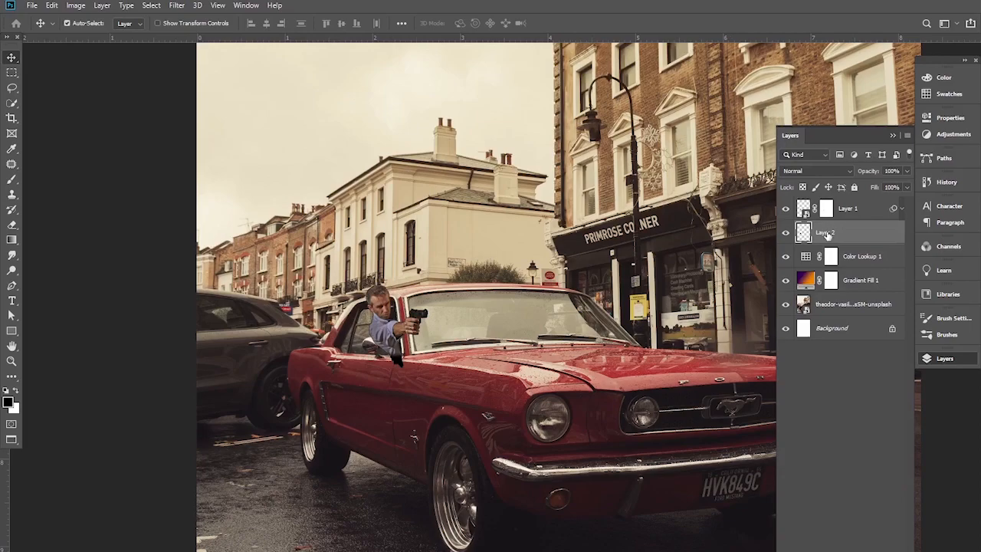
Flip the black silhouette vertically to a height of -80.42%, skew it 3.98° horizontally and place it on the door below the man
{"action": "key", "text": "ctrl+t"}
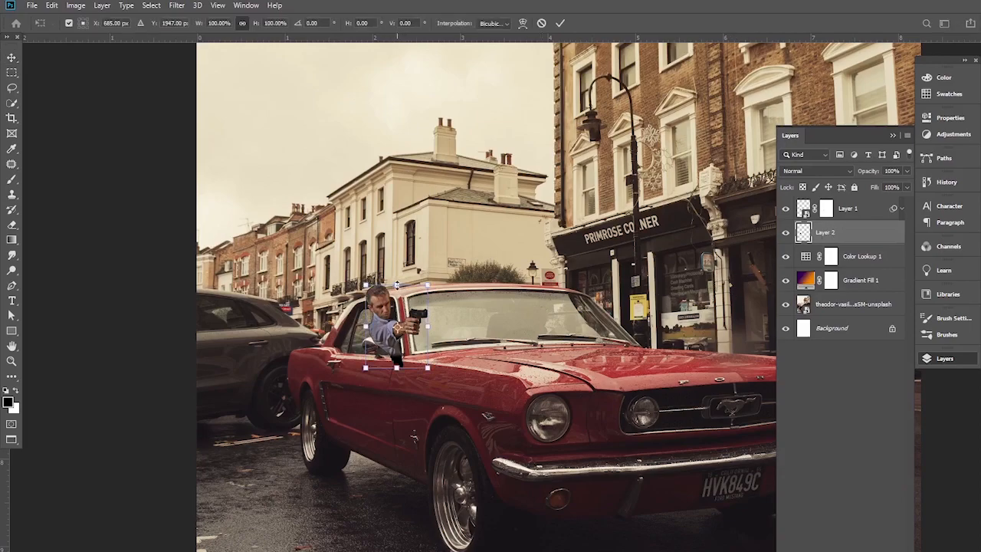
{"action": "left_click_drag", "start_coordinate": [396, 285], "coordinate": [384, 438]}
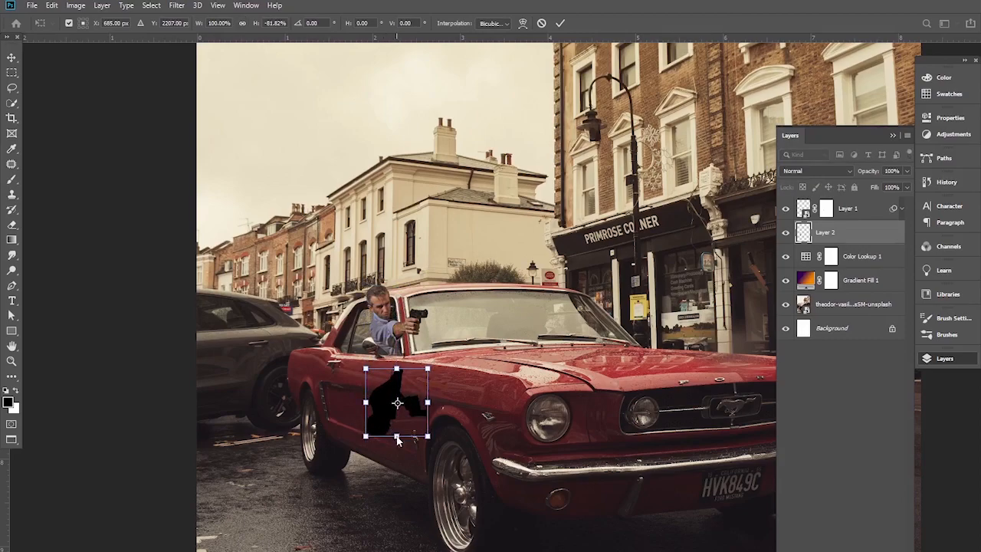
{"action": "left_click_drag", "start_coordinate": [397, 441], "coordinate": [407, 438]}
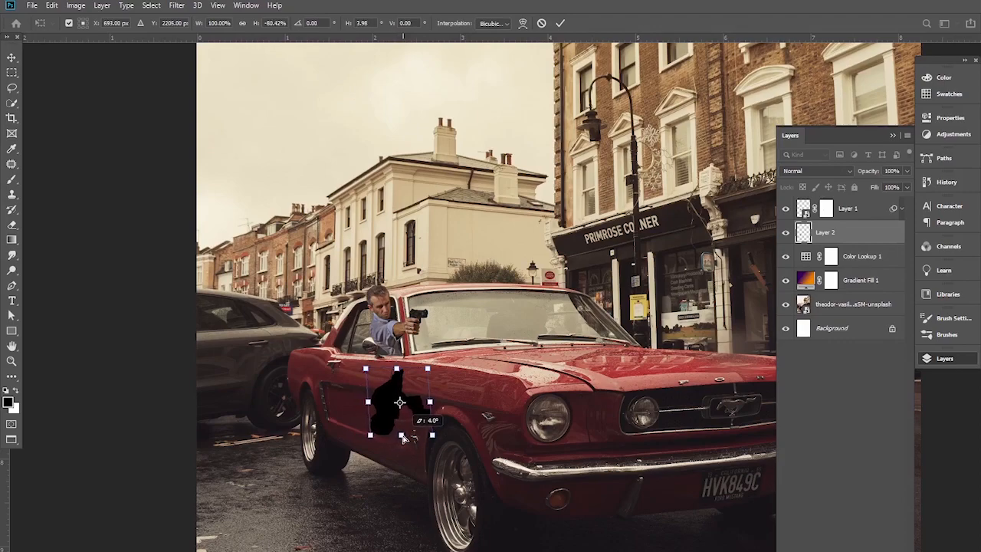
{"action": "left_click_drag", "start_coordinate": [412, 398], "coordinate": [411, 369]}
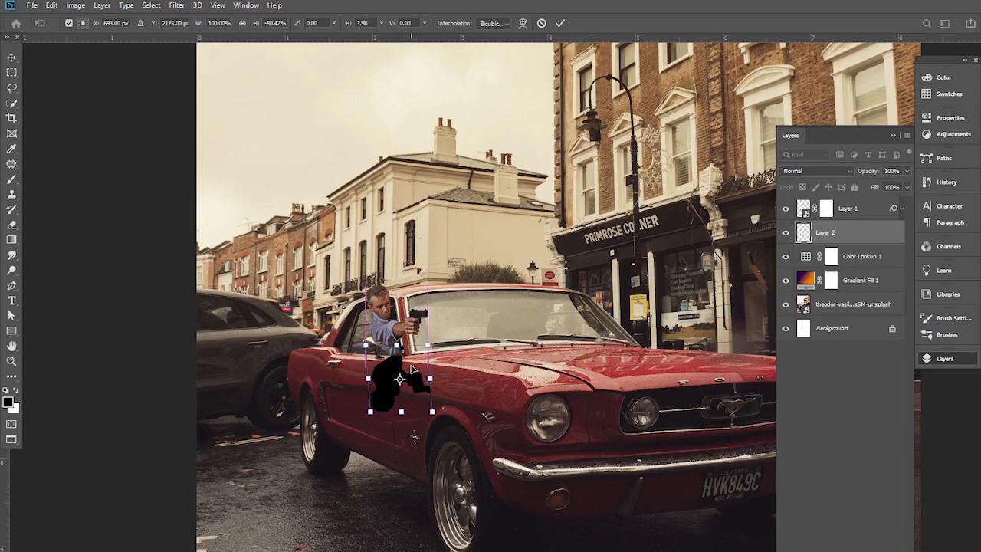
{"action": "key", "text": "Return"}
Add a layer mask to the silhouette layer and paint away its upper edge around the window sill in black
{"action": "left_click", "coordinate": [397, 369], "text": "ctrl"}
{"action": "left_click", "coordinate": [397, 369], "text": "ctrl"}
{"action": "left_click_drag", "start_coordinate": [584, 450], "coordinate": [452, 319]}
{"action": "left_click", "coordinate": [835, 550]}
{"action": "left_click", "coordinate": [10, 180]}
{"action": "mouse_move", "coordinate": [454, 266]}
{"action": "left_mouse_down"}
{"action": "mouse_move", "coordinate": [495, 278]}
{"action": "mouse_move", "coordinate": [452, 289]}
{"action": "mouse_move", "coordinate": [503, 308]}
{"action": "mouse_move", "coordinate": [423, 311]}
{"action": "mouse_move", "coordinate": [503, 306]}
{"action": "left_mouse_up"}
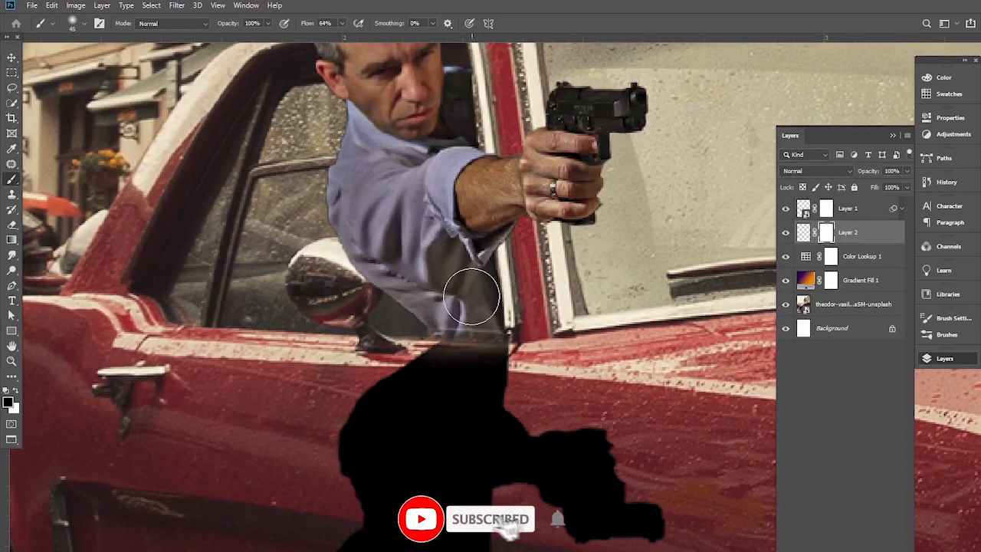
{"action": "left_click", "coordinate": [11, 57]}
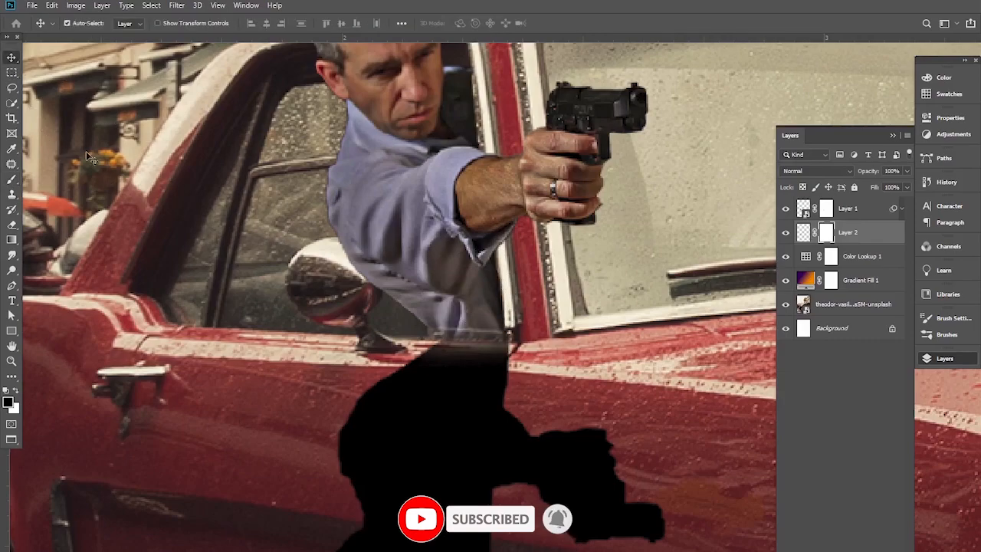
Soften the black silhouette on the car door with a Gaussian Blur
{"action": "scroll", "coordinate": [486, 417], "scroll_direction": "down", "scroll_amount": 3}
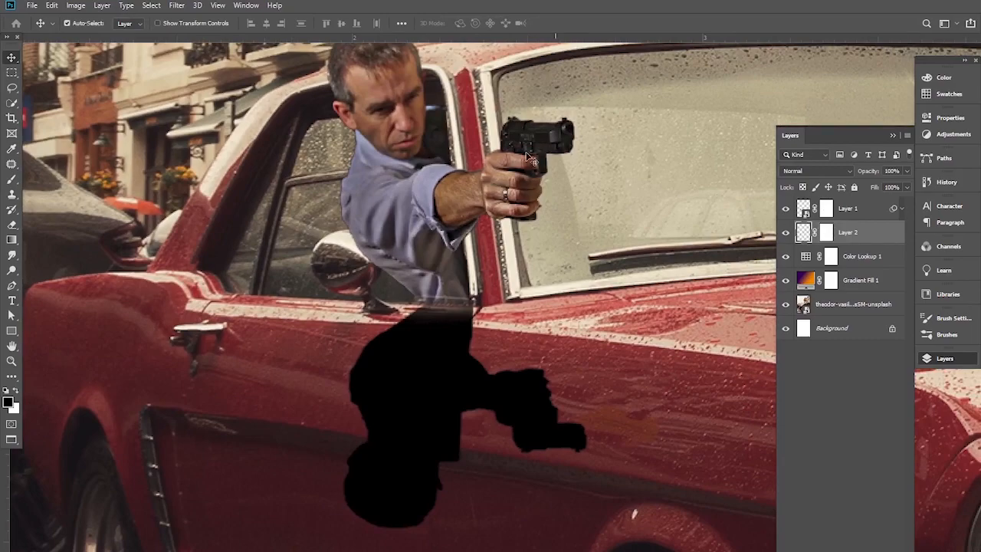
{"action": "left_click", "coordinate": [176, 6]}
{"action": "mouse_move", "coordinate": [230, 137]}
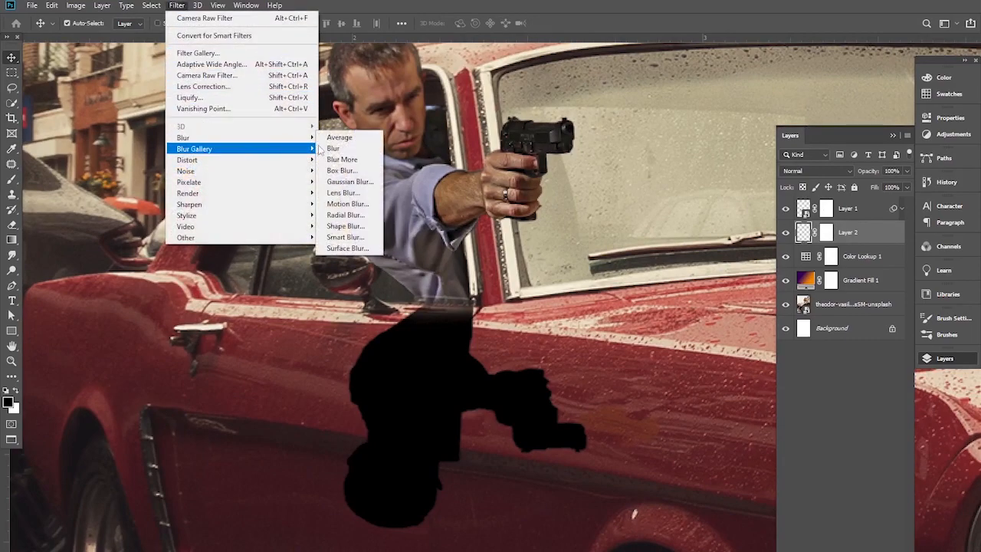
{"action": "left_click", "coordinate": [331, 183]}
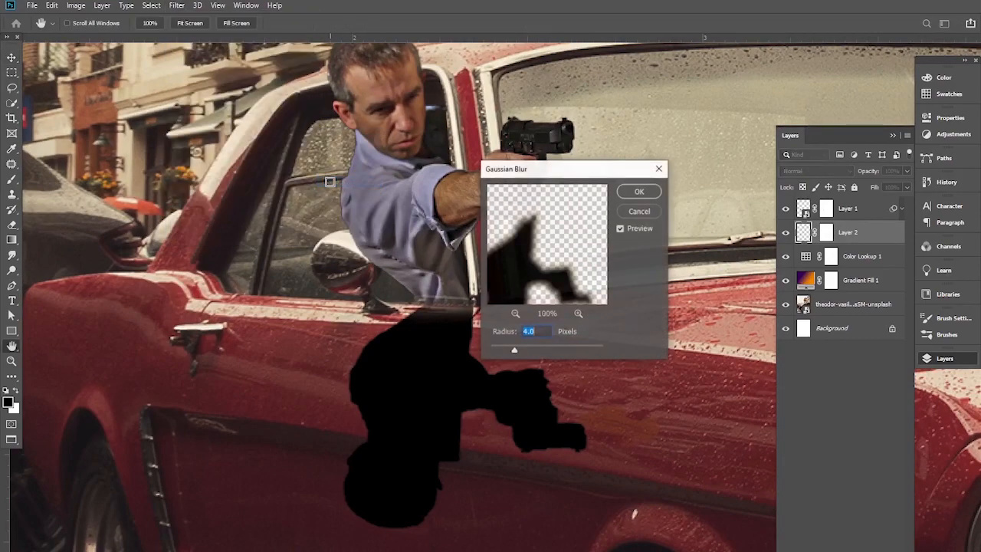
{"action": "left_click", "coordinate": [640, 191]}
Blend the silhouette layer into the door using Soft Light at 48% opacity
{"action": "left_click", "coordinate": [817, 171]}
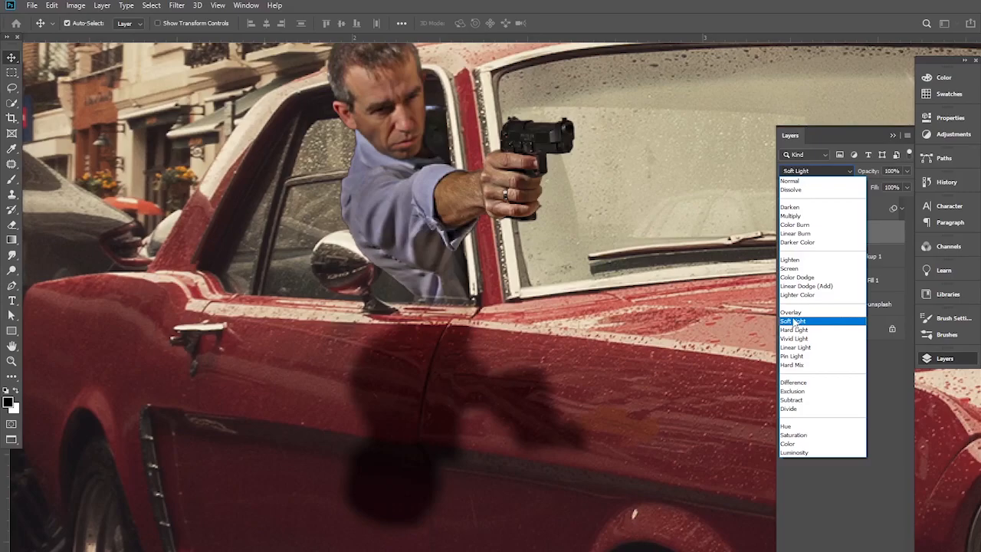
{"action": "left_click", "coordinate": [793, 322]}
{"action": "scroll", "coordinate": [474, 233], "scroll_direction": "down", "scroll_amount": 3}
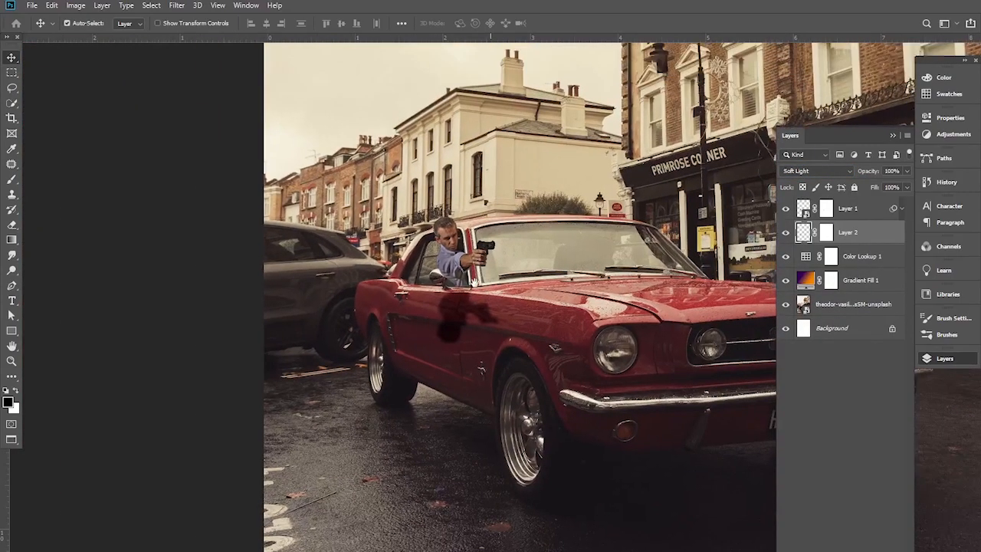
{"action": "scroll", "coordinate": [469, 286], "scroll_direction": "up", "scroll_amount": 3}
{"action": "left_click_drag", "start_coordinate": [868, 171], "coordinate": [844, 174]}
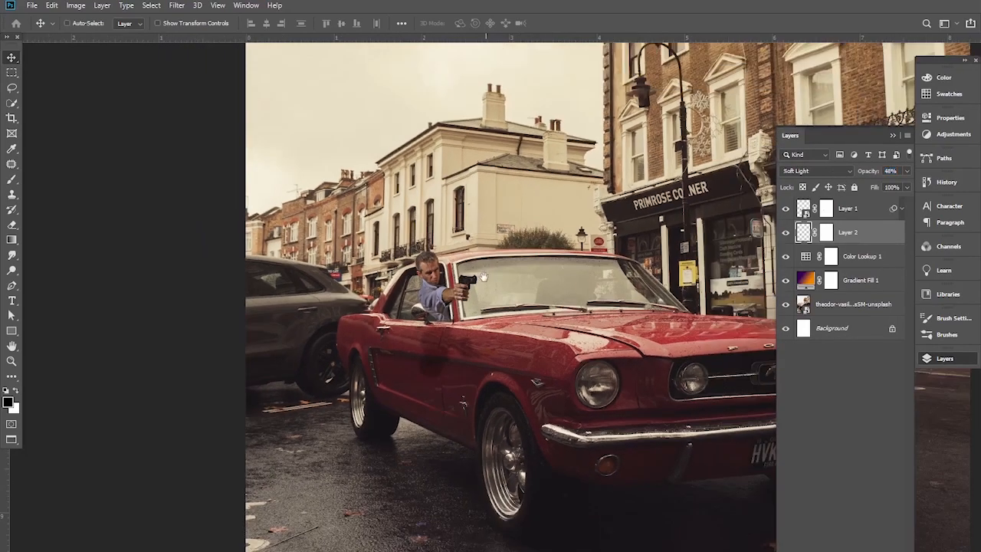
Place the propeller plane image "pngwing.com (12)" from Downloads as an embedded layer
{"action": "scroll", "coordinate": [490, 273], "scroll_direction": "down", "scroll_amount": 3}
{"action": "left_click_drag", "start_coordinate": [430, 277], "coordinate": [421, 383]}
{"action": "scroll", "coordinate": [403, 275], "scroll_direction": "down", "scroll_amount": 1}
{"action": "scroll", "coordinate": [405, 275], "scroll_direction": "up", "scroll_amount": 1}
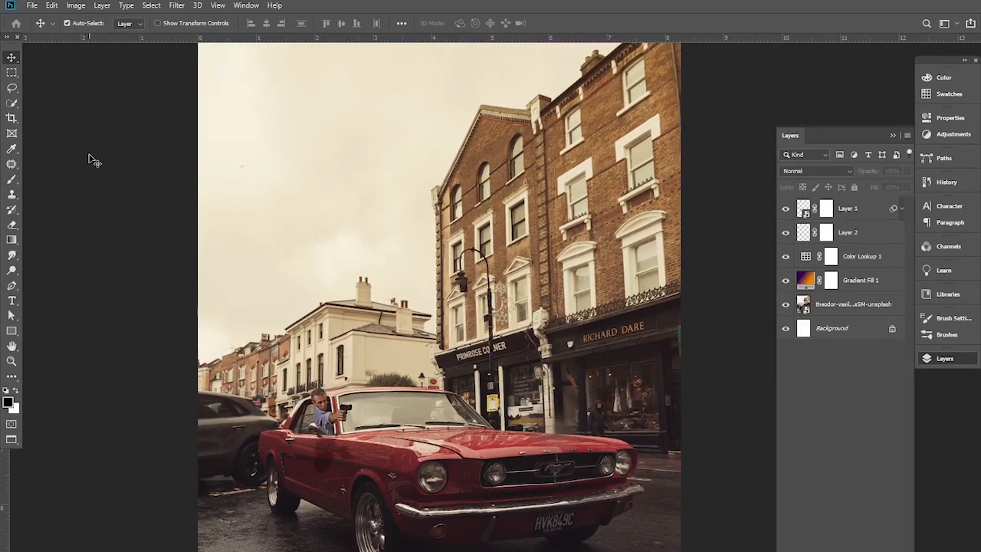
{"action": "left_click", "coordinate": [32, 6]}
{"action": "left_click", "coordinate": [80, 226]}
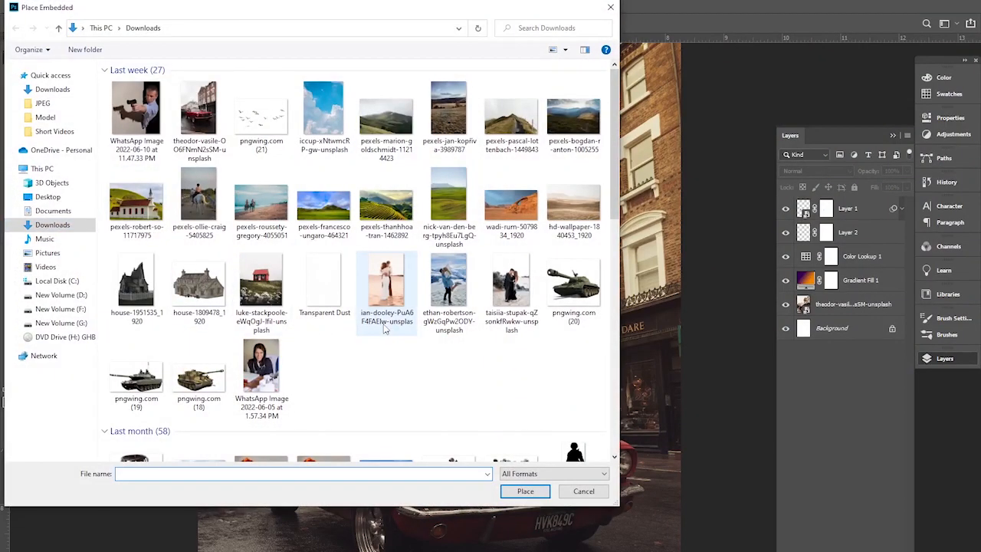
{"action": "scroll", "coordinate": [385, 330], "scroll_direction": "down", "scroll_amount": 3}
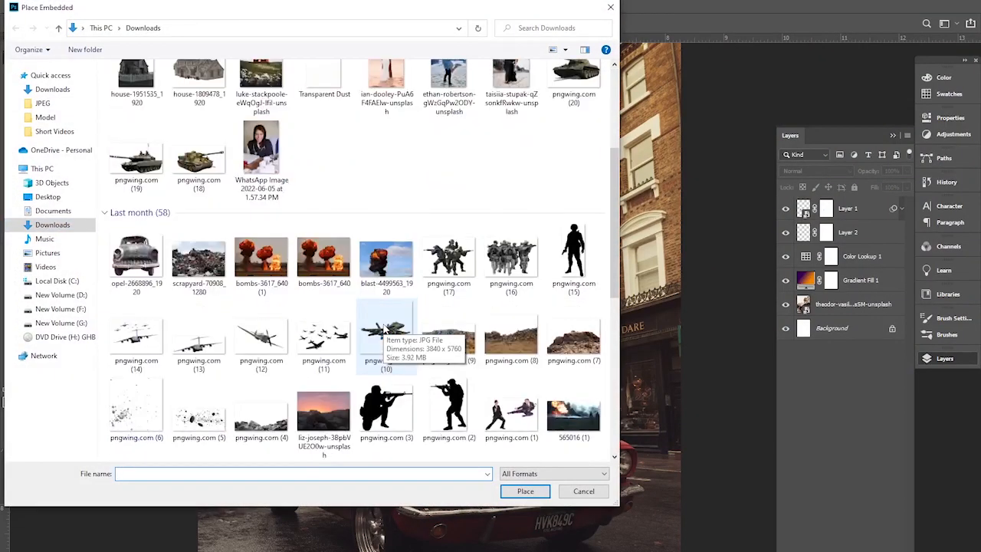
{"action": "scroll", "coordinate": [386, 330], "scroll_direction": "down", "scroll_amount": 3}
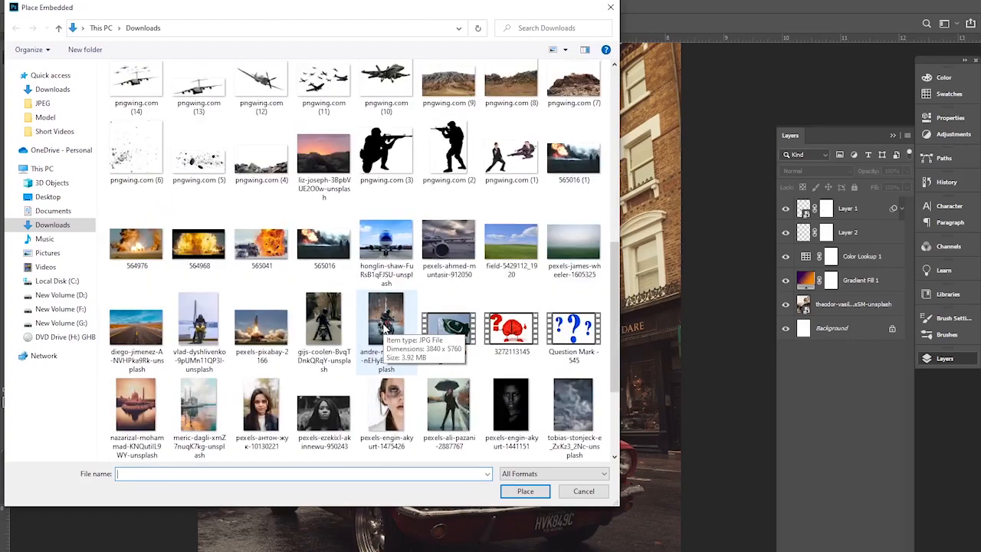
{"action": "scroll", "coordinate": [386, 328], "scroll_direction": "up", "scroll_amount": 1}
{"action": "scroll", "coordinate": [385, 328], "scroll_direction": "down", "scroll_amount": 5}
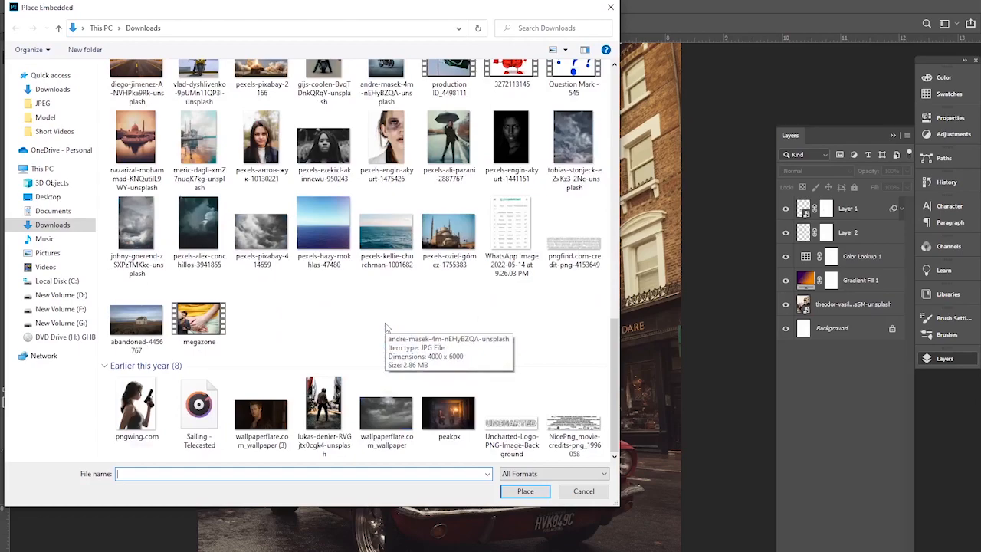
{"action": "scroll", "coordinate": [386, 328], "scroll_direction": "up", "scroll_amount": 3}
{"action": "scroll", "coordinate": [385, 328], "scroll_direction": "up", "scroll_amount": 2}
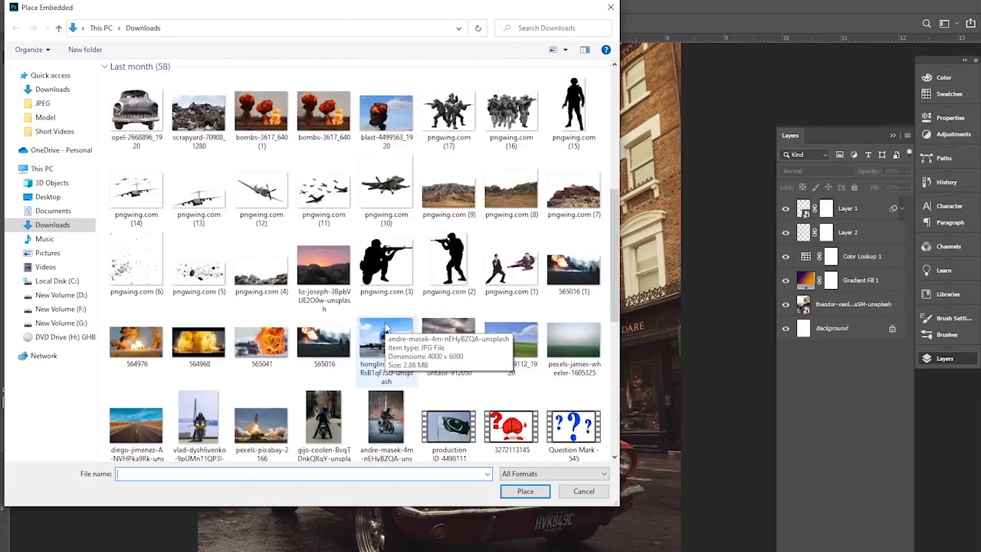
{"action": "left_click", "coordinate": [261, 192]}
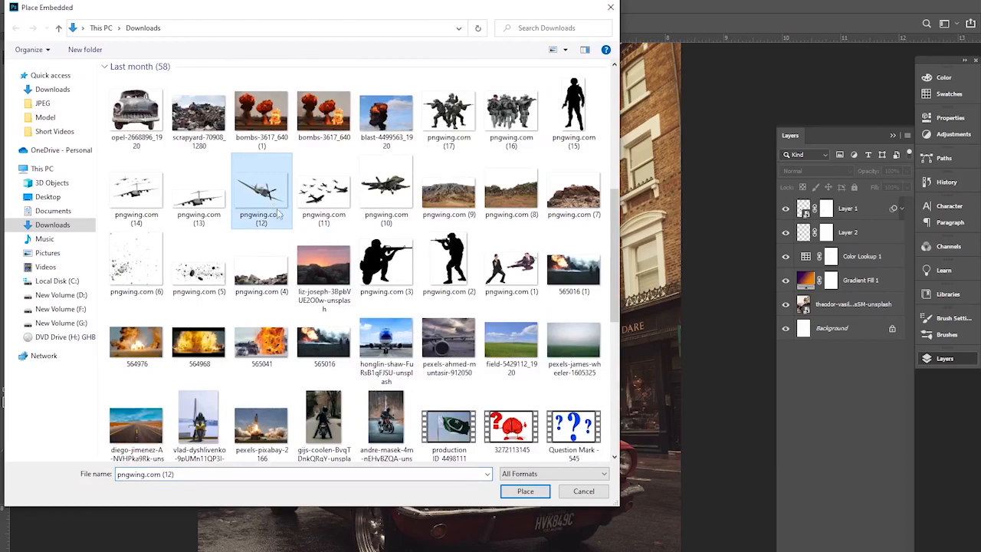
{"action": "left_click", "coordinate": [525, 491]}
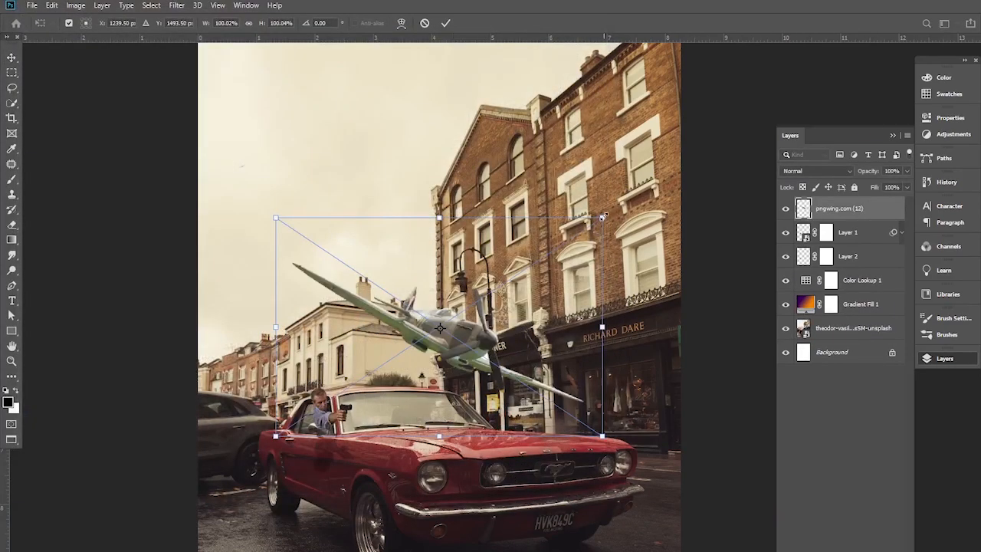
Scale the plane down and position it in the open sky beside the brick building
{"action": "left_click_drag", "start_coordinate": [603, 218], "coordinate": [387, 362]}
{"action": "left_click_drag", "start_coordinate": [371, 407], "coordinate": [359, 152]}
{"action": "left_click_drag", "start_coordinate": [372, 110], "coordinate": [343, 132]}
{"action": "key", "text": "Return"}
Lower the plane layer's opacity to 66% to fade it into the sky
{"action": "scroll", "coordinate": [420, 307], "scroll_direction": "down", "scroll_amount": 1}
{"action": "scroll", "coordinate": [414, 291], "scroll_direction": "up", "scroll_amount": 3}
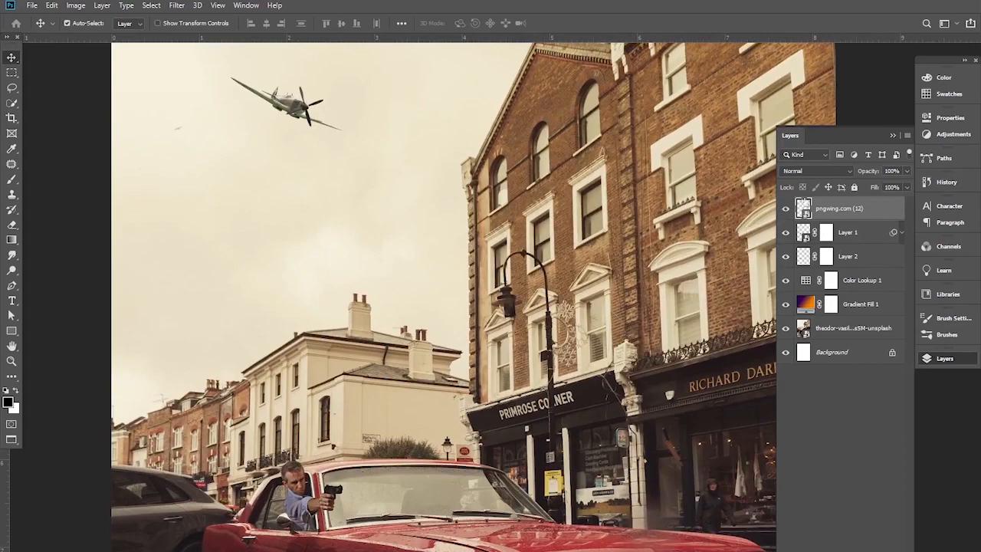
{"action": "left_click_drag", "start_coordinate": [874, 173], "coordinate": [851, 177]}
{"action": "scroll", "coordinate": [462, 219], "scroll_direction": "down", "scroll_amount": 3}
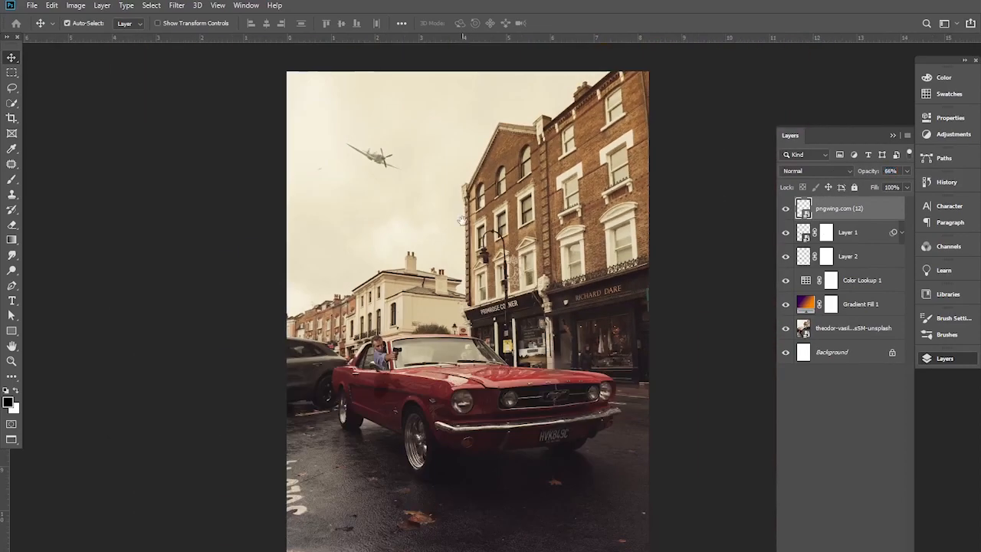
{"action": "scroll", "coordinate": [455, 219], "scroll_direction": "up", "scroll_amount": 2}
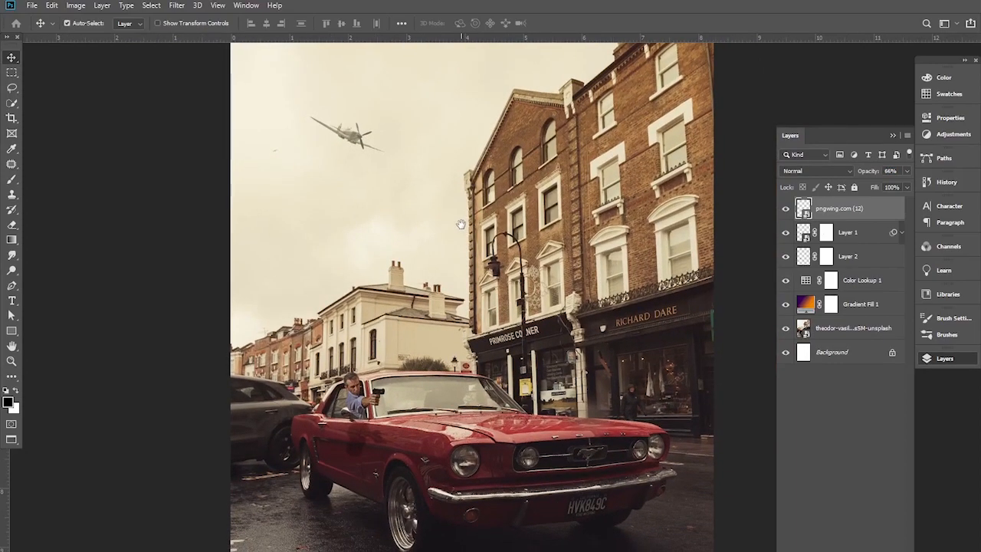
{"action": "left_click_drag", "start_coordinate": [453, 313], "coordinate": [432, 219]}
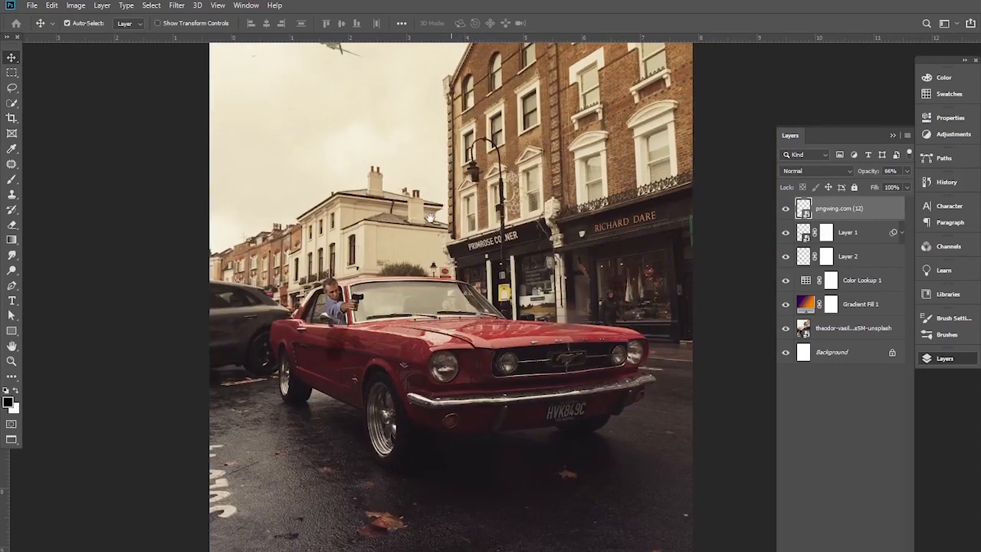
Place the leather-coated man image "pngwing.com (7)", scale it to about 30% and position him in front of the car
{"action": "left_click", "coordinate": [108, 242]}
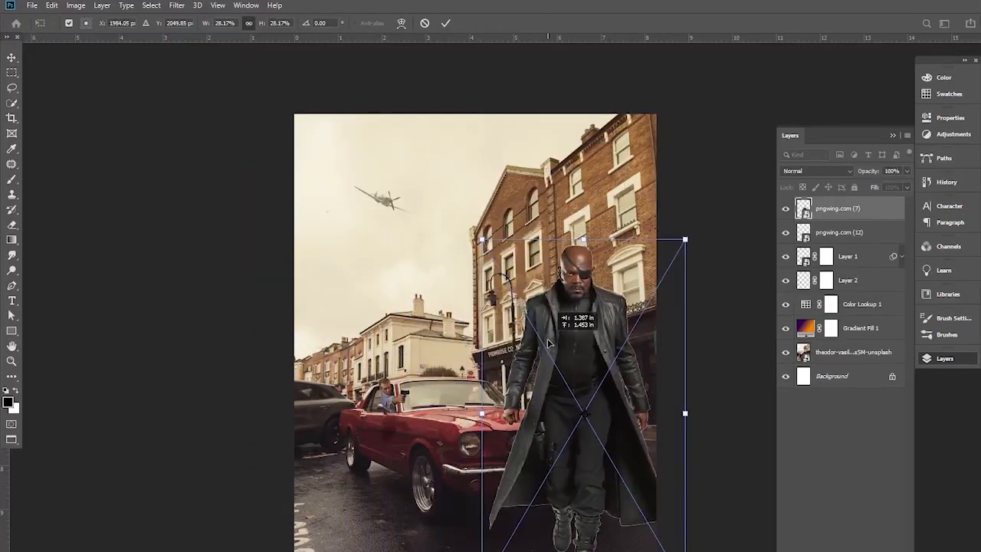
{"action": "left_click_drag", "start_coordinate": [549, 343], "coordinate": [549, 351]}
{"action": "left_click_drag", "start_coordinate": [484, 246], "coordinate": [467, 218]}
{"action": "left_click_drag", "start_coordinate": [554, 361], "coordinate": [548, 378]}
{"action": "key", "text": "Return"}
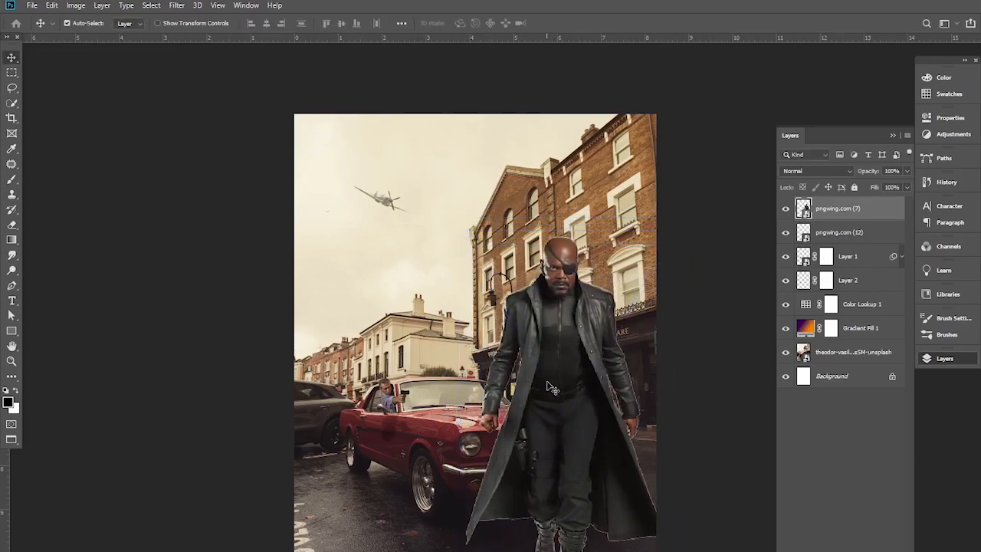
Stretch the leather-coated man vertically to a height of 31.31%, keeping his width
{"action": "left_click", "coordinate": [540, 342], "text": "ctrl"}
{"action": "mouse_move", "coordinate": [539, 342]}
{"action": "left_mouse_down"}
{"action": "mouse_move", "coordinate": [529, 281]}
{"action": "mouse_move", "coordinate": [536, 224]}
{"action": "mouse_move", "coordinate": [545, 345]}
{"action": "left_mouse_up"}
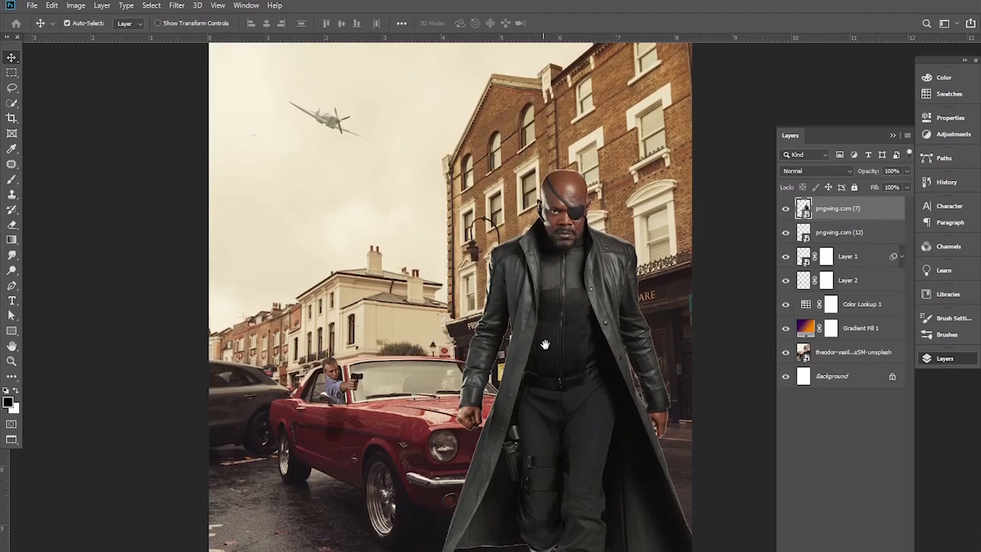
{"action": "key", "text": "ctrl+t"}
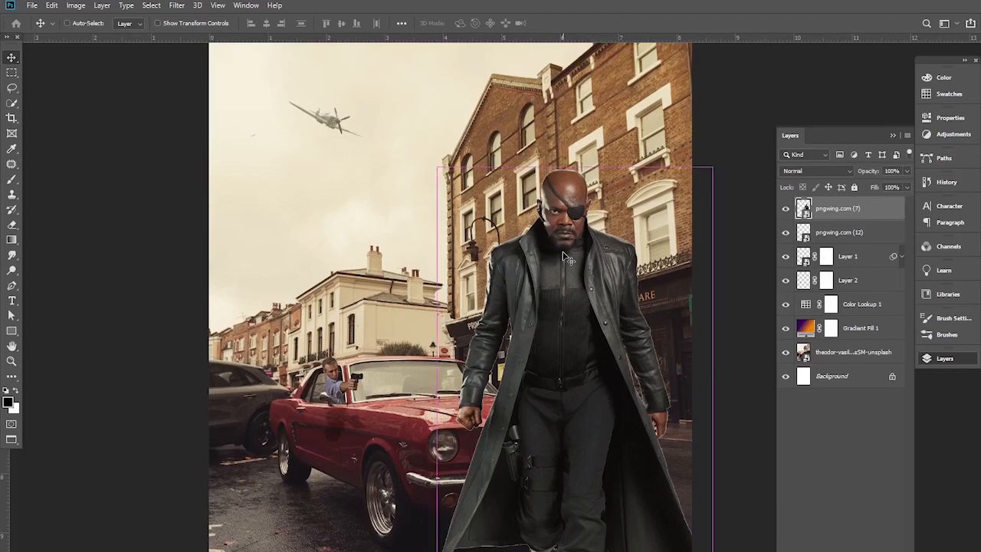
{"action": "left_click_drag", "start_coordinate": [576, 158], "coordinate": [576, 147]}
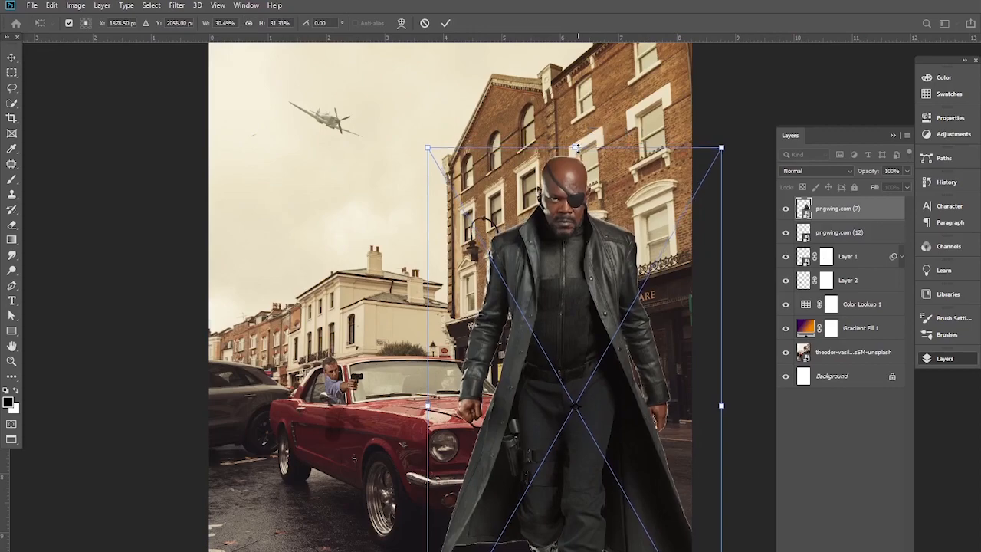
{"action": "key", "text": "Return"}
{"action": "left_click", "coordinate": [562, 302], "text": "alt"}
{"action": "left_click_drag", "start_coordinate": [562, 302], "coordinate": [577, 336]}
{"action": "left_click", "coordinate": [563, 273], "text": "alt"}
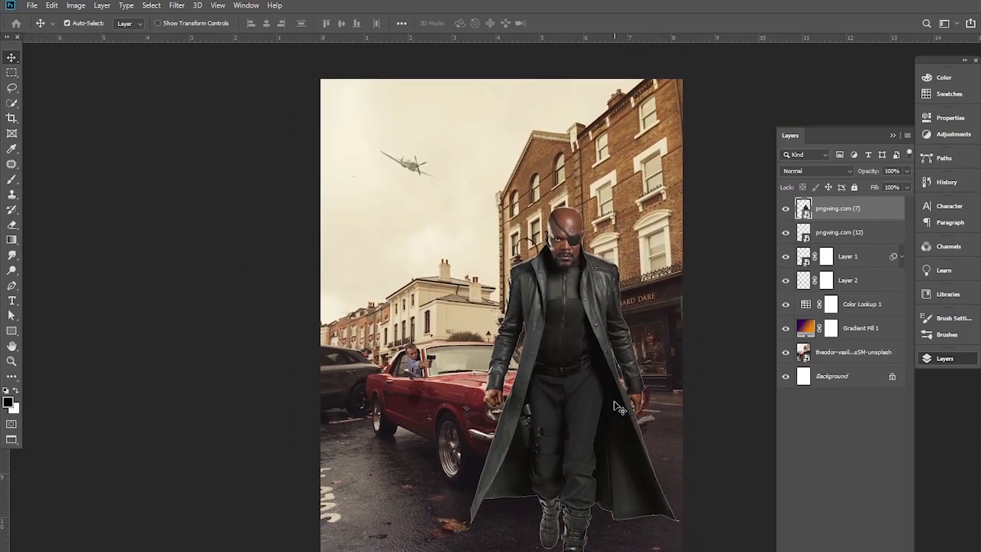
{"action": "left_click", "coordinate": [591, 312], "text": "ctrl"}
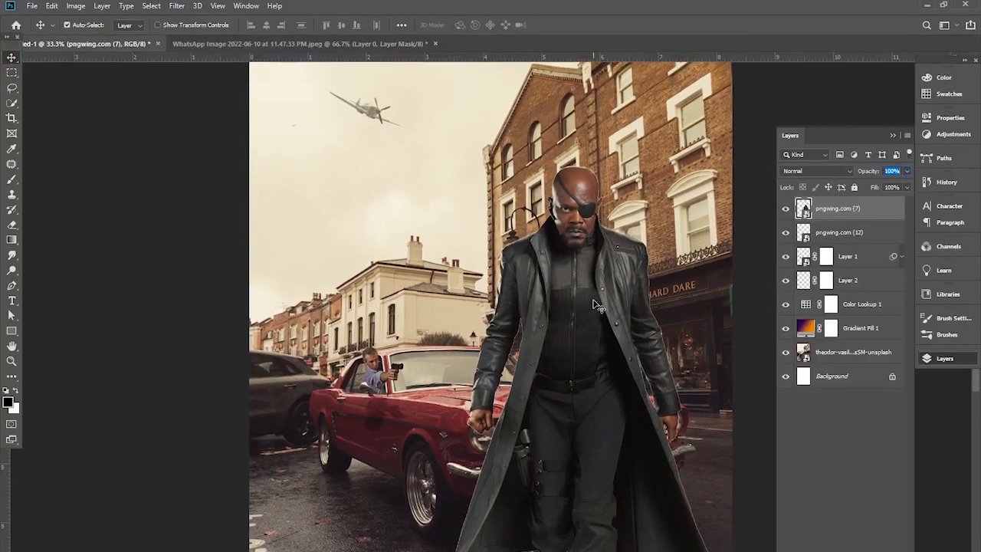
{"action": "key", "text": "f"}
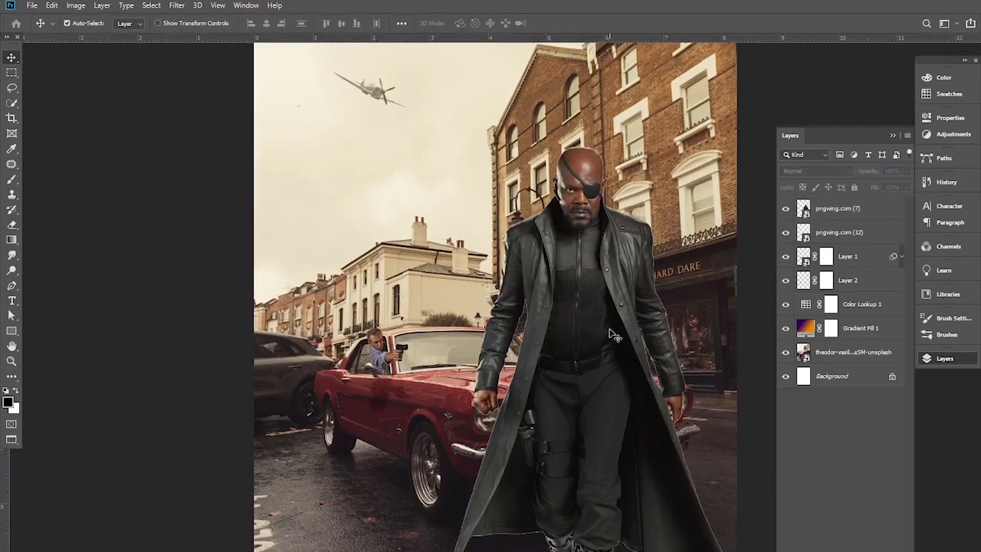
In the Camera Raw Filter, set the leather-coated man's temperature +5, tint -1, exposure +0.20, contrast +28, highlights -100 and shadows +1
{"action": "left_click", "coordinate": [175, 6]}
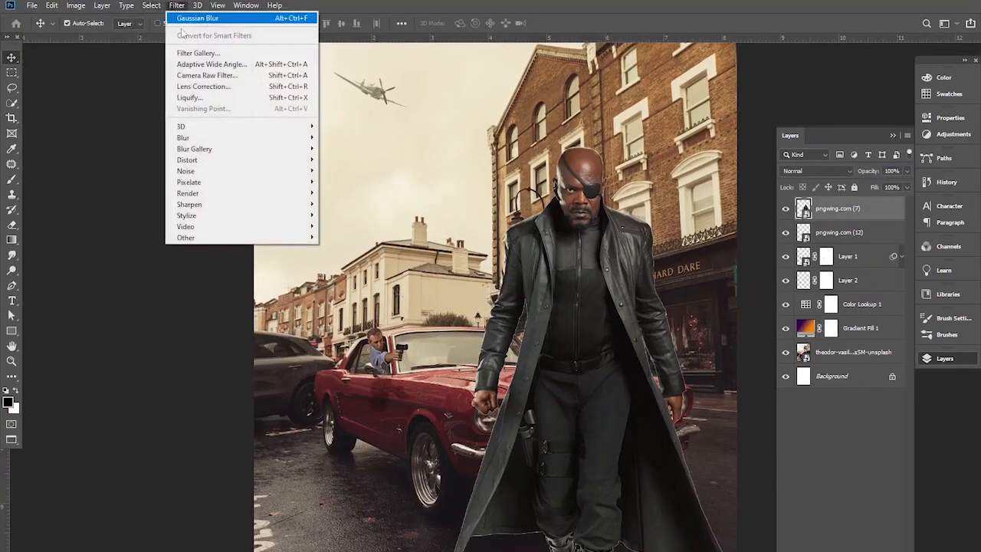
{"action": "left_click", "coordinate": [199, 77]}
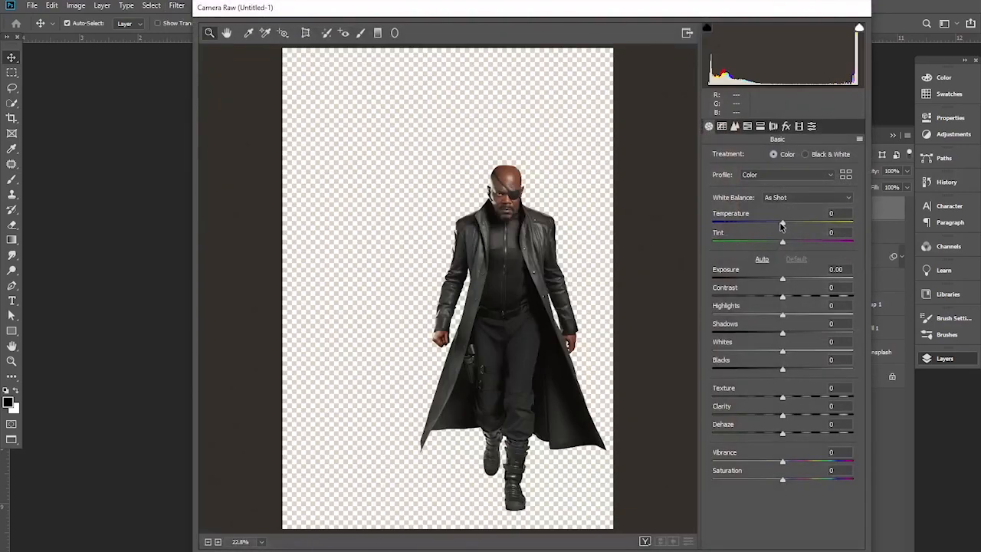
{"action": "left_click_drag", "start_coordinate": [781, 224], "coordinate": [783, 244]}
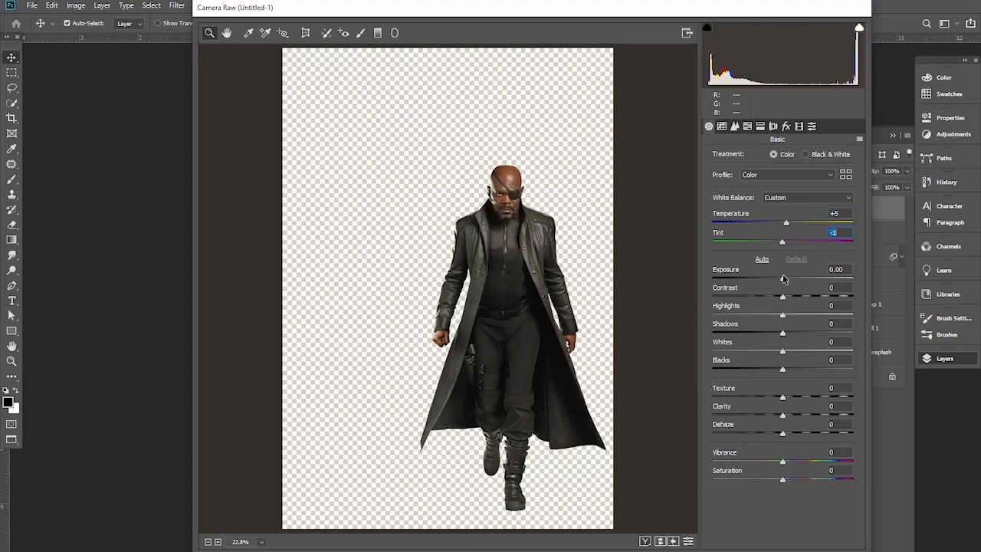
{"action": "left_click_drag", "start_coordinate": [782, 281], "coordinate": [682, 323]}
{"action": "mouse_move", "coordinate": [781, 338]}
{"action": "left_mouse_down"}
{"action": "mouse_move", "coordinate": [859, 334]}
{"action": "mouse_move", "coordinate": [736, 337]}
{"action": "mouse_move", "coordinate": [784, 335]}
{"action": "left_mouse_up"}
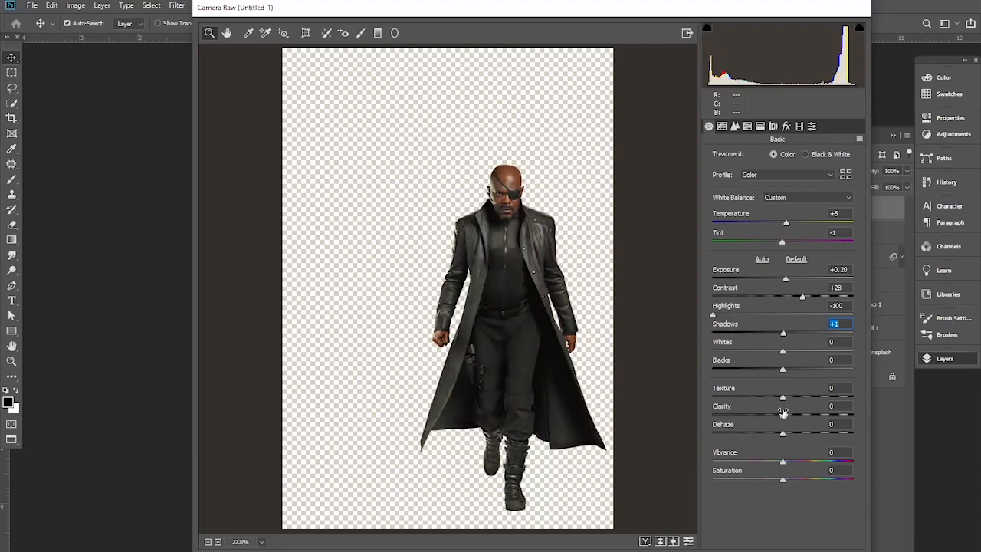
Set the leather-coated man's texture to +64 and vibrance to -38 and apply the Camera Raw Filter
{"action": "left_click_drag", "start_coordinate": [784, 399], "coordinate": [834, 399]}
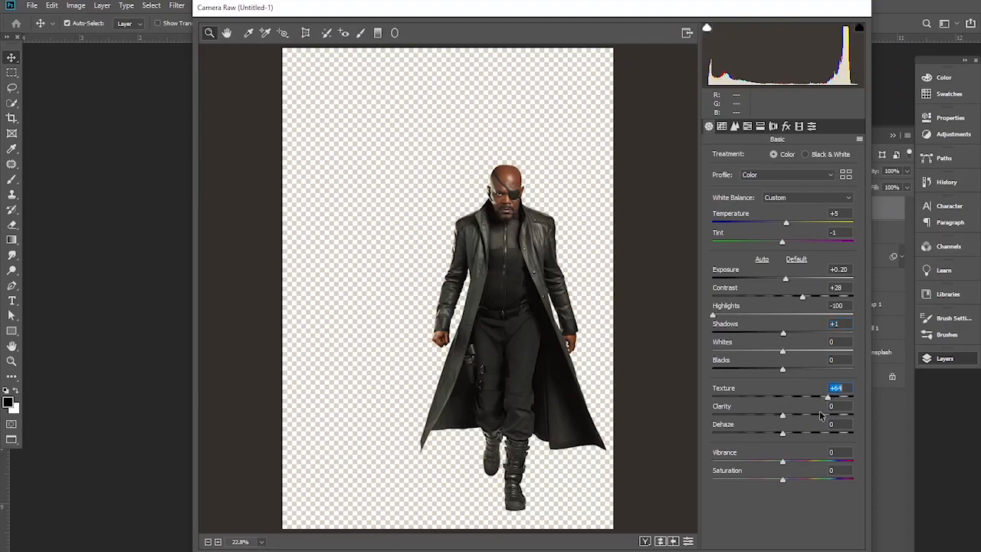
{"action": "mouse_move", "coordinate": [784, 416]}
{"action": "left_mouse_down"}
{"action": "mouse_move", "coordinate": [804, 418]}
{"action": "mouse_move", "coordinate": [726, 424]}
{"action": "mouse_move", "coordinate": [784, 418]}
{"action": "left_mouse_up"}
{"action": "left_click_drag", "start_coordinate": [783, 460], "coordinate": [759, 460]}
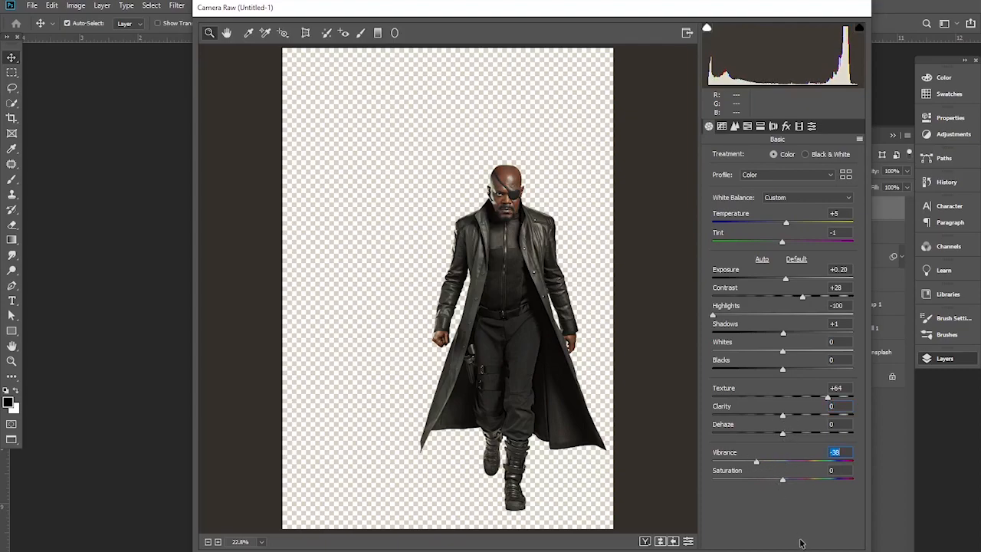
{"action": "key", "text": "Return"}
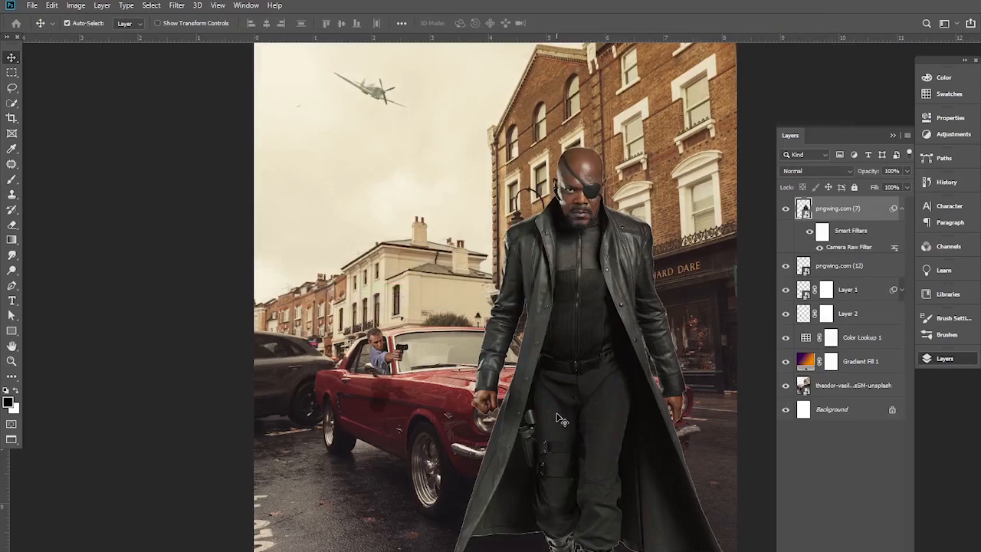
{"action": "key", "text": "f"}
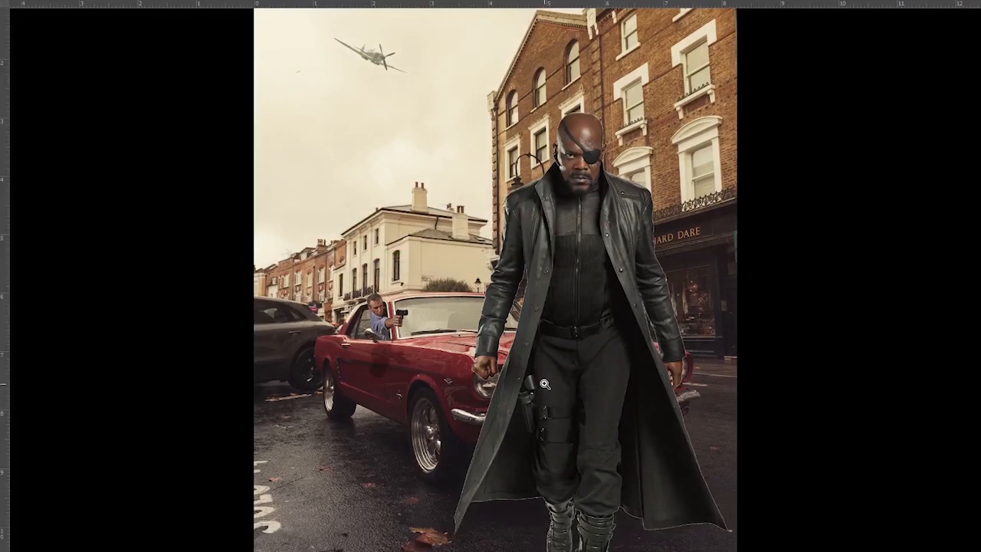
{"action": "scroll", "coordinate": [544, 386], "scroll_direction": "down", "scroll_amount": 3}
{"action": "key", "text": "f"}
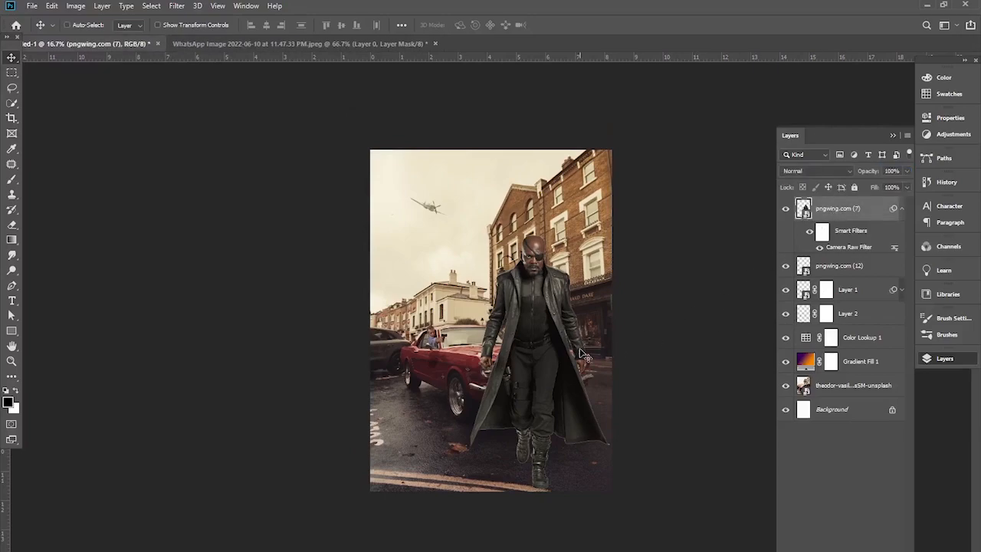
{"action": "scroll", "coordinate": [569, 365], "scroll_direction": "up", "scroll_amount": 1}
{"action": "key", "text": "f"}
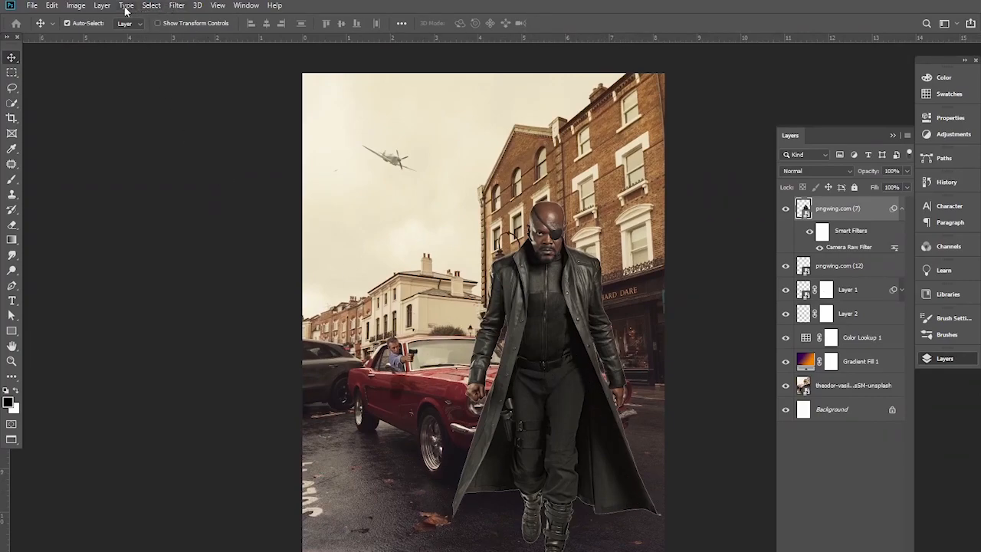
{"action": "left_click", "coordinate": [76, 5]}
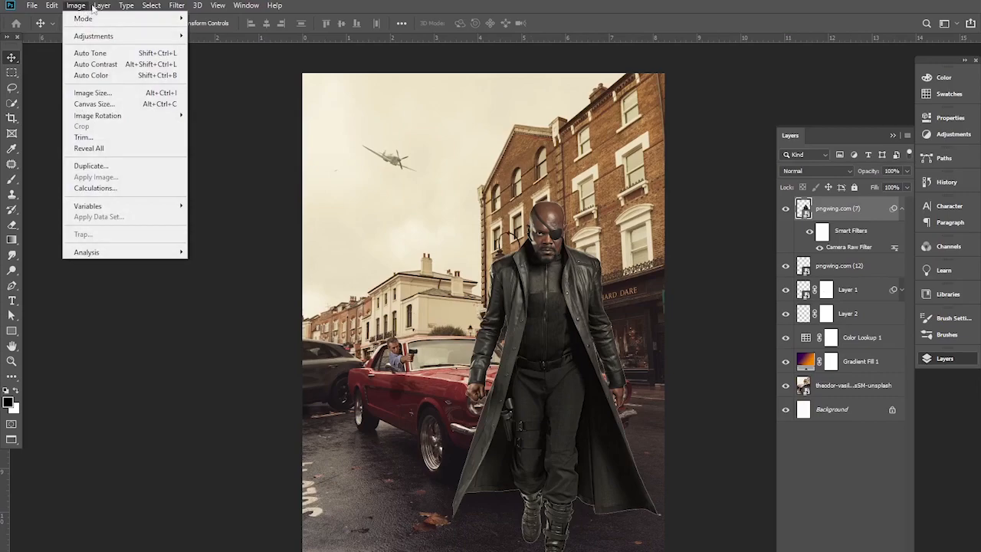
{"action": "mouse_move", "coordinate": [103, 6]}
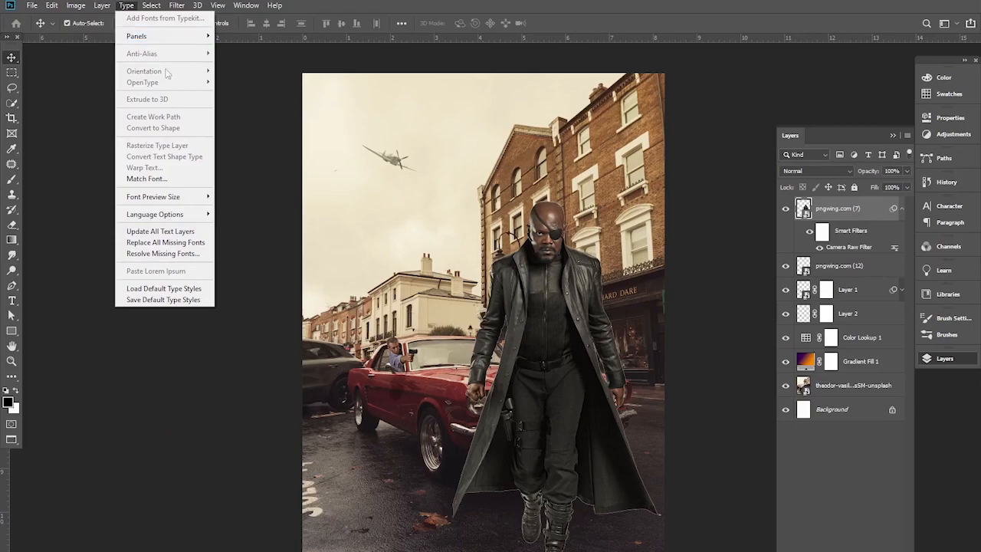
{"action": "left_click", "coordinate": [452, 295]}
{"action": "left_click", "coordinate": [568, 313], "text": "ctrl"}
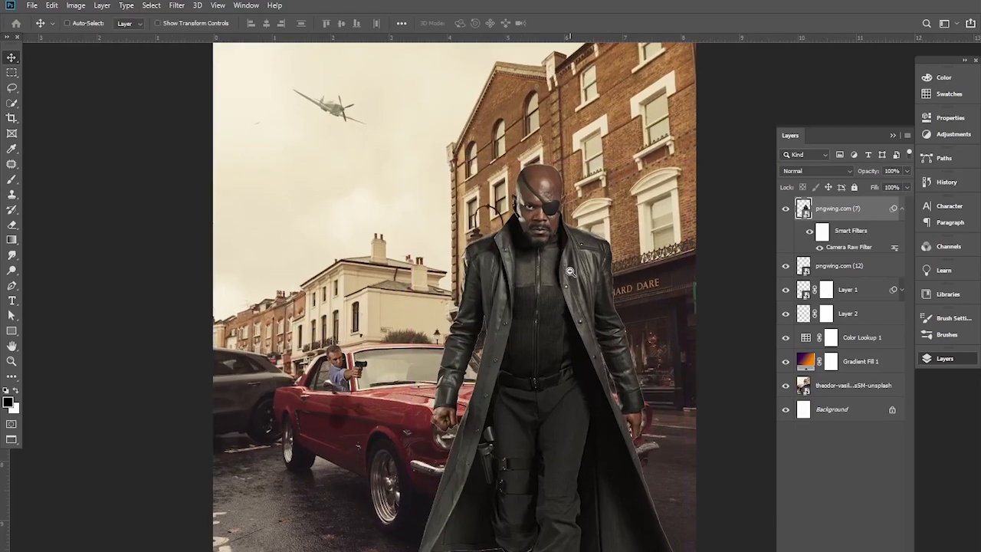
{"action": "left_click", "coordinate": [569, 271], "text": "ctrl+alt"}
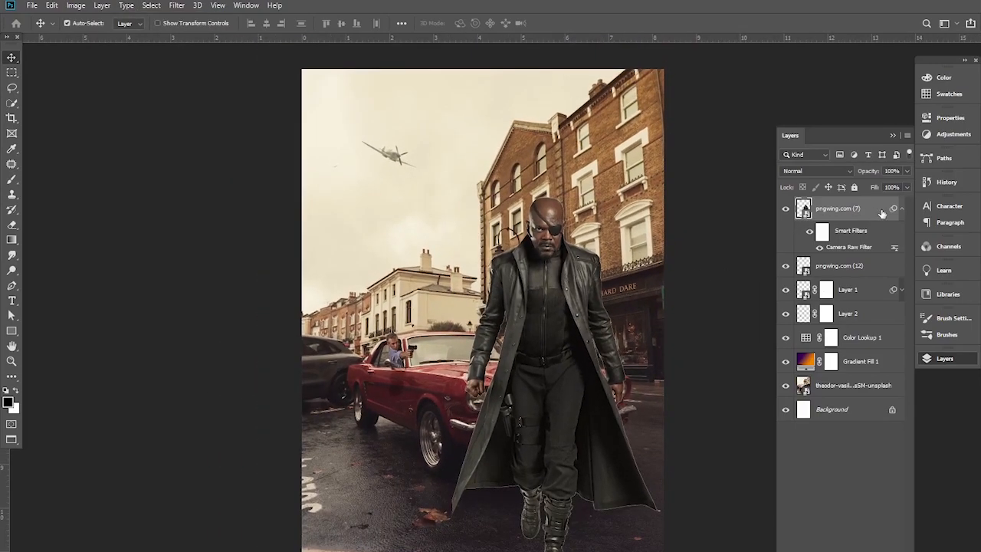
Create a new layer beneath the leather-coated man and fill his silhouette on it with black
{"action": "left_click", "coordinate": [901, 209]}
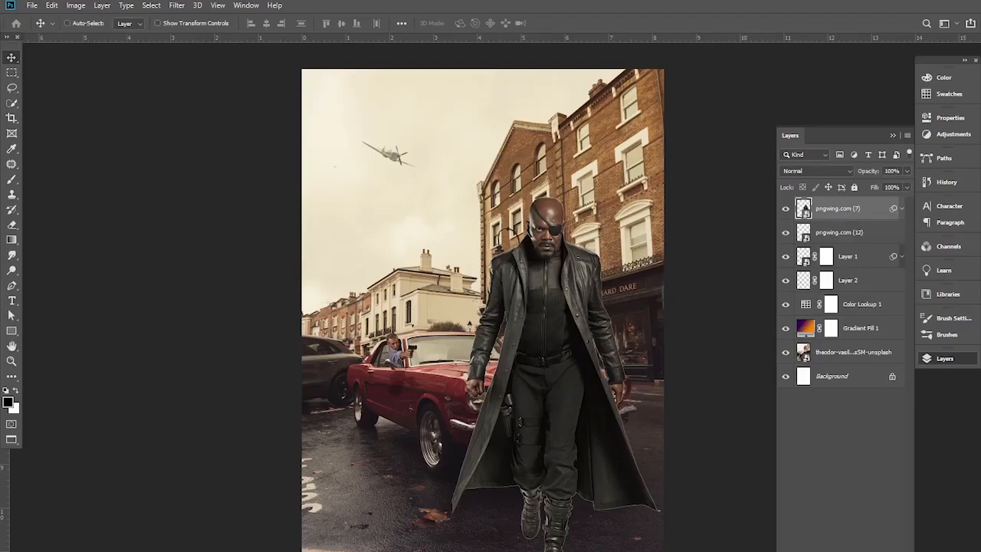
{"action": "key", "text": "ctrl+shift+alt+n"}
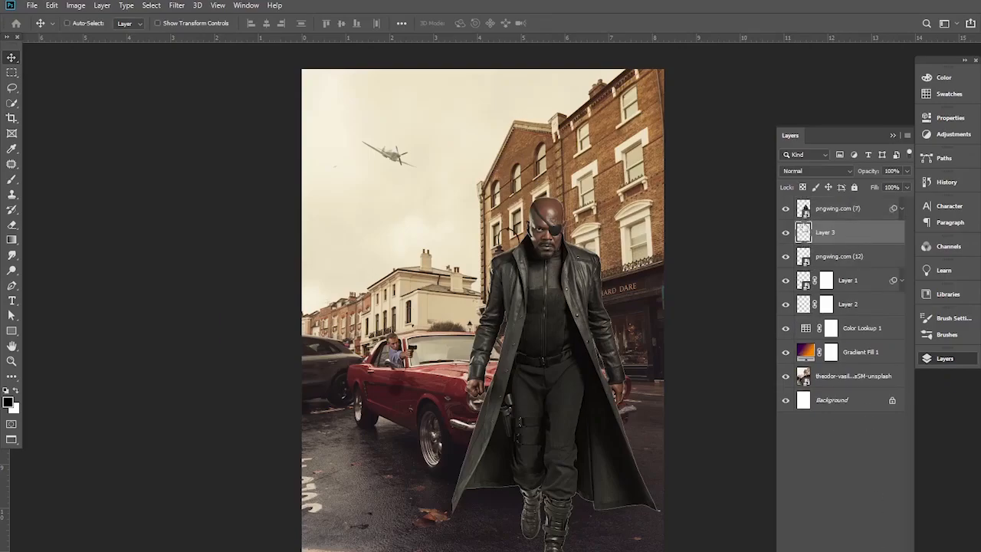
{"action": "left_click", "coordinate": [804, 209], "text": "ctrl"}
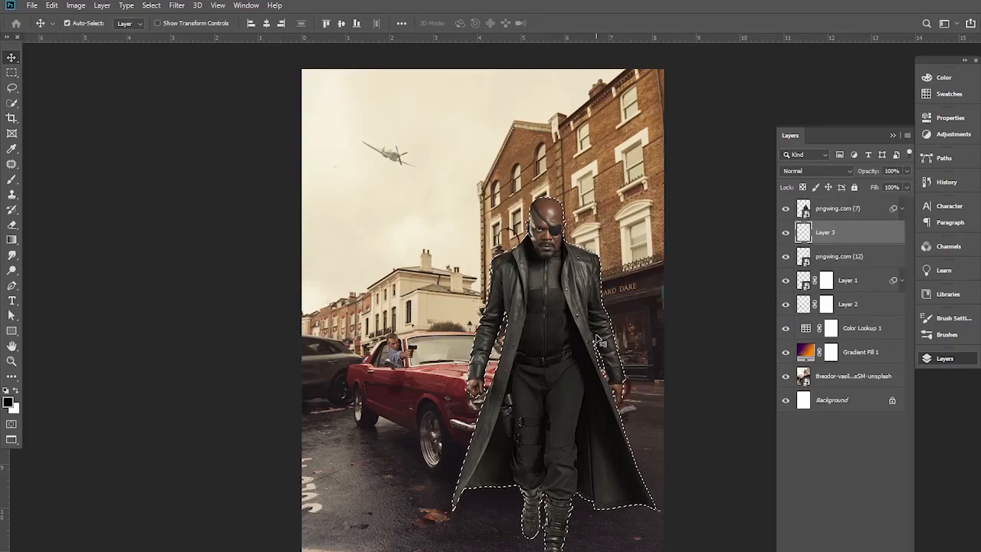
{"action": "key", "text": "alt+BackSpace"}
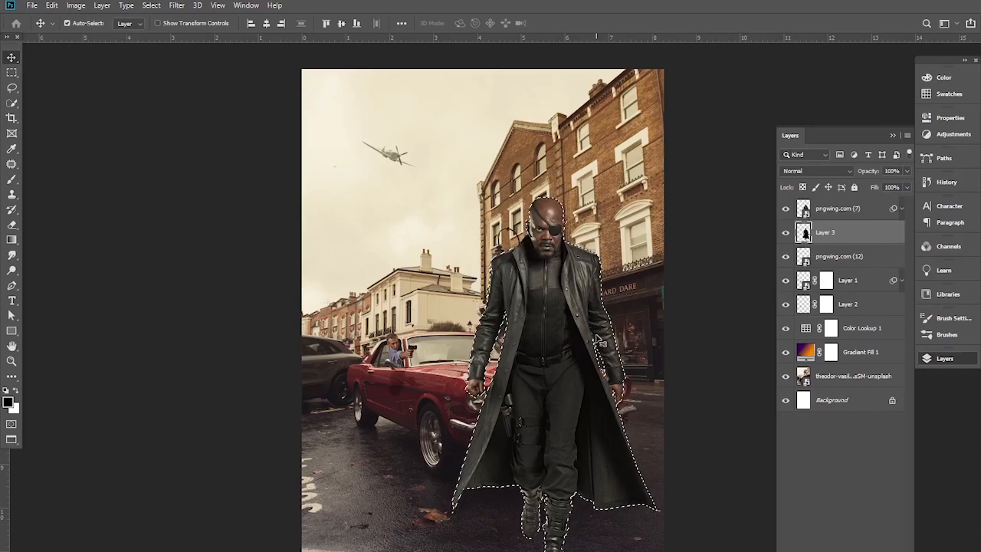
{"action": "key", "text": "ctrl+d"}
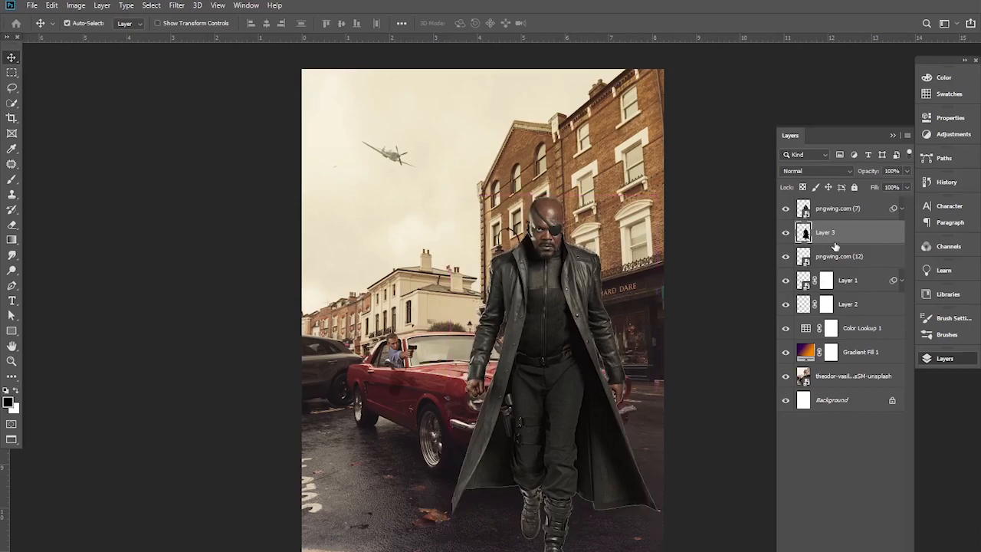
Flip the black silhouette vertically, flatten it to about -53% height and rotate it about 8°, laying it on the road at his boots
{"action": "key", "text": "ctrl+t"}
{"action": "left_click_drag", "start_coordinate": [562, 201], "coordinate": [560, 383]}
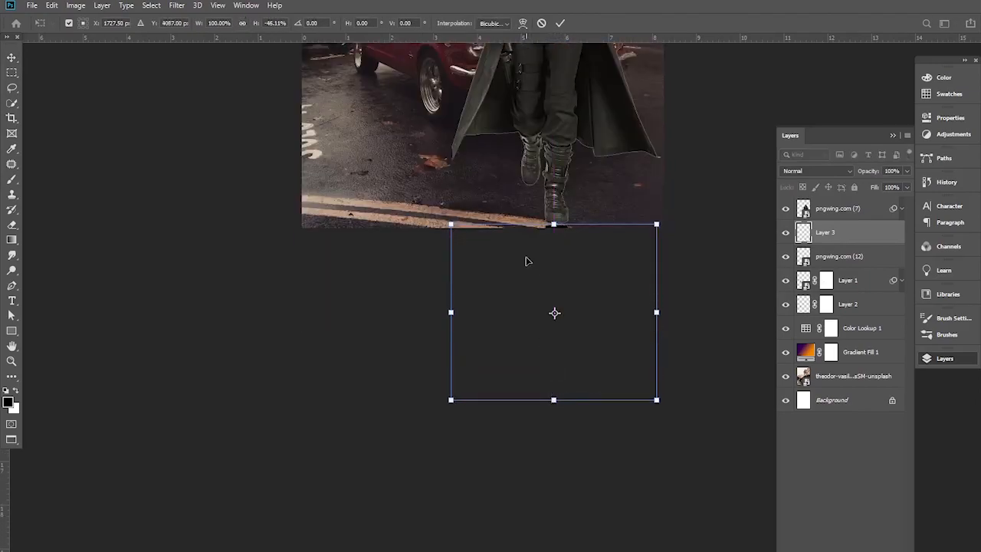
{"action": "left_click_drag", "start_coordinate": [453, 227], "coordinate": [431, 193]}
{"action": "left_click_drag", "start_coordinate": [571, 266], "coordinate": [573, 220]}
{"action": "key", "text": "Return"}
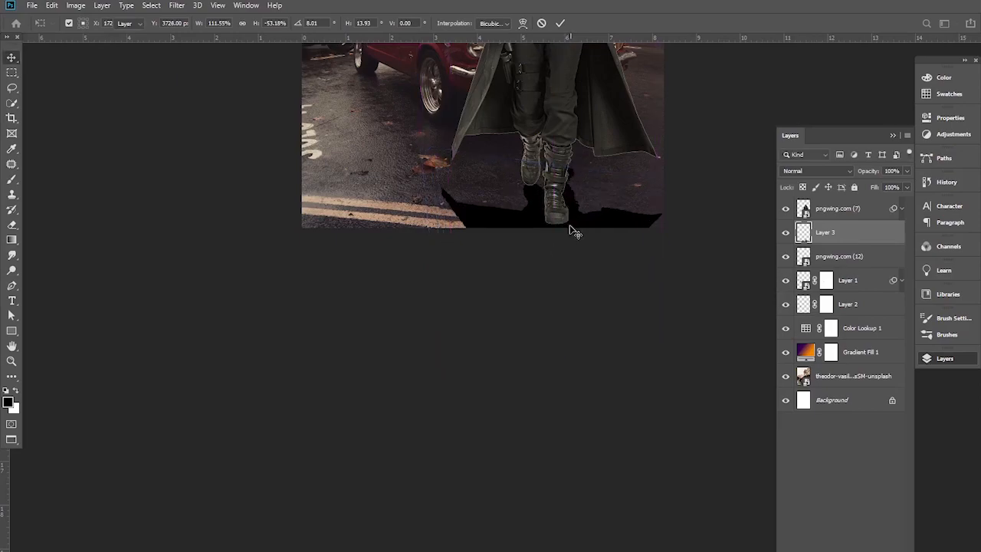
Mask away the shadow's excess around the boots with a size 100 brush and reduce the shadow's opacity to 65%
{"action": "scroll", "coordinate": [541, 146], "scroll_direction": "up", "scroll_amount": 1}
{"action": "left_click_drag", "start_coordinate": [540, 145], "coordinate": [528, 372]}
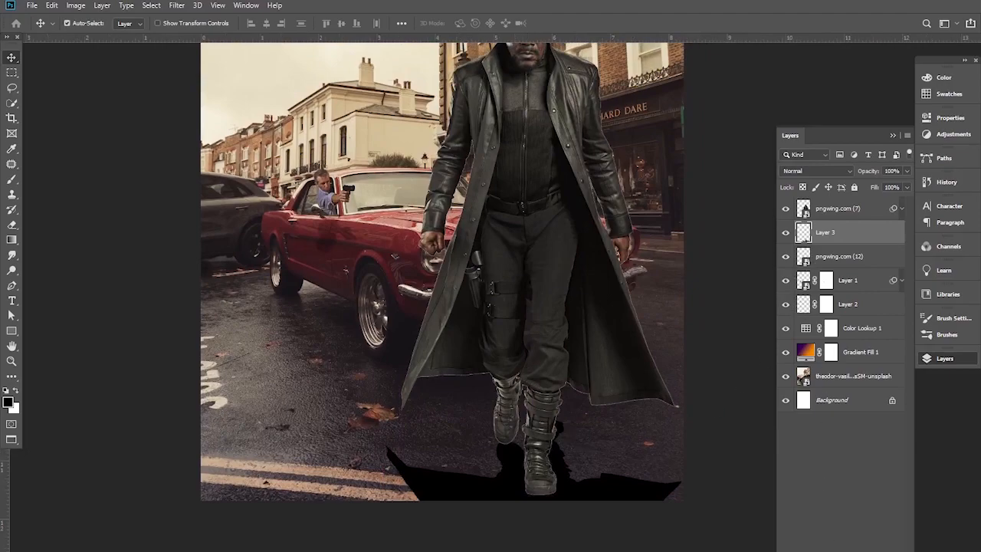
{"action": "left_click", "coordinate": [830, 550]}
{"action": "left_click", "coordinate": [14, 181]}
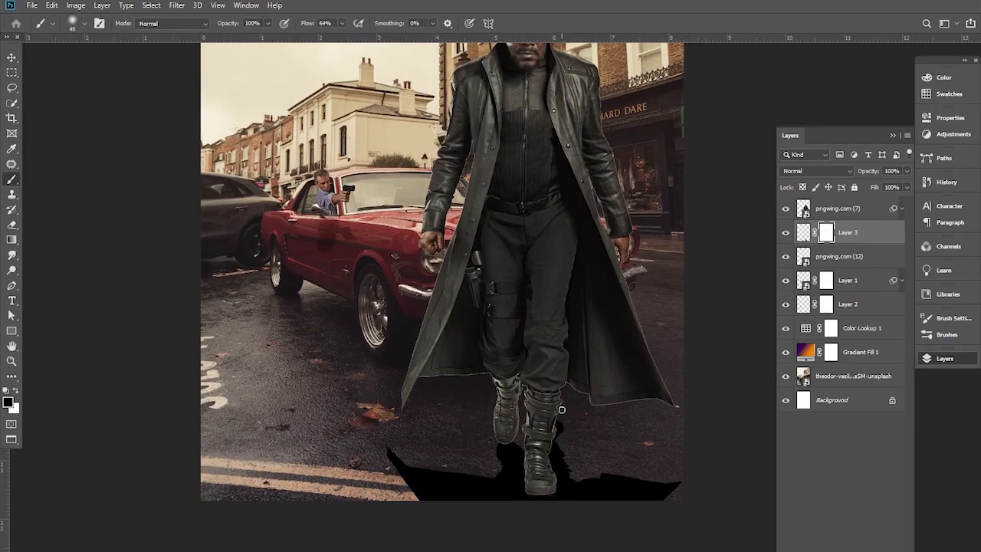
{"action": "key", "text": "bracketright"}
{"action": "key", "text": "bracketright"}
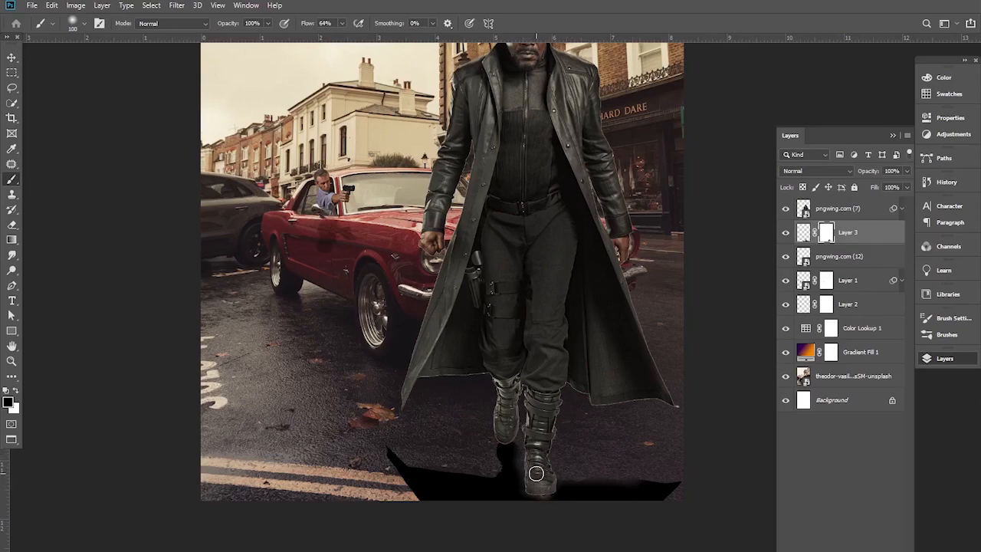
{"action": "left_click", "coordinate": [11, 58]}
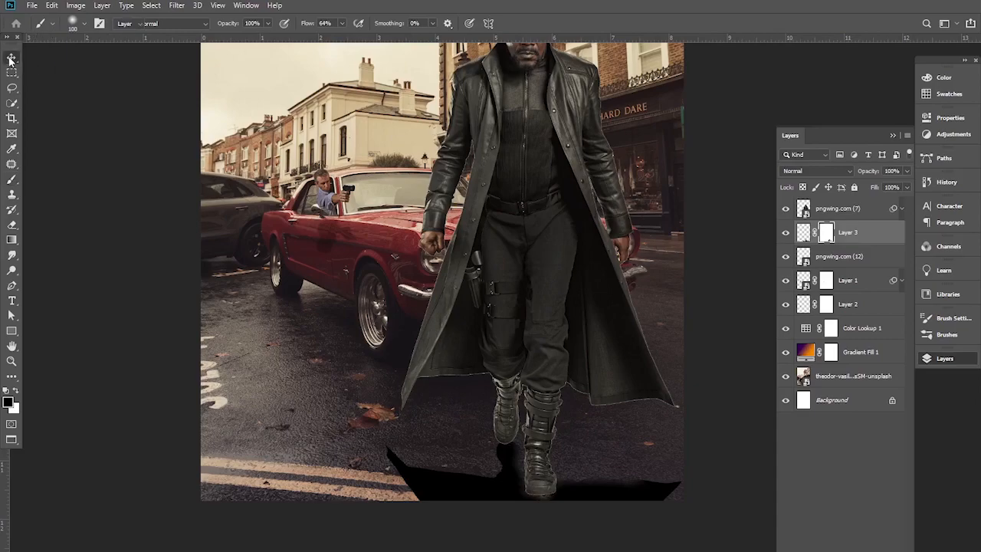
{"action": "left_click_drag", "start_coordinate": [864, 170], "coordinate": [844, 171]}
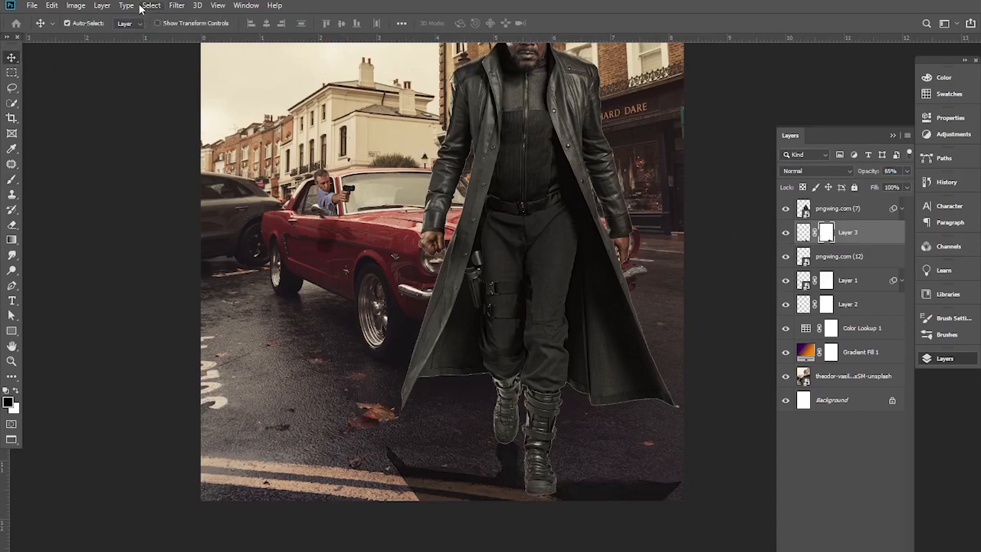
{"action": "left_click", "coordinate": [174, 6]}
{"action": "mouse_move", "coordinate": [237, 139]}
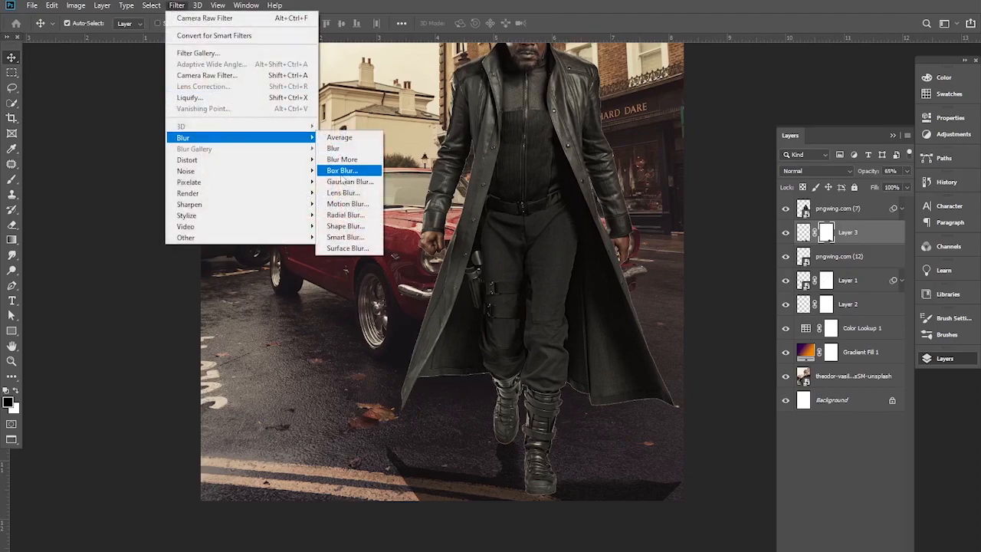
{"action": "left_click", "coordinate": [340, 183]}
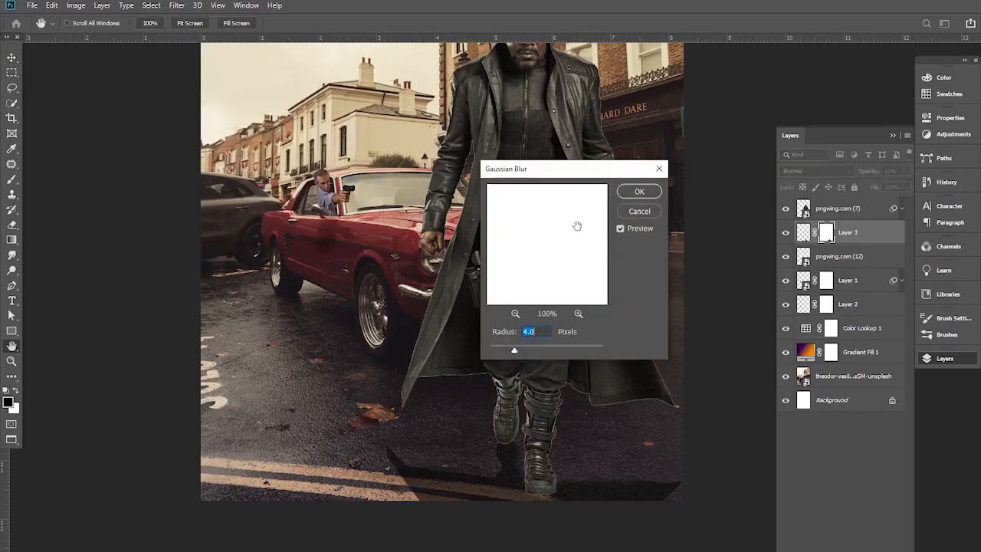
{"action": "left_click_drag", "start_coordinate": [528, 352], "coordinate": [543, 353]}
{"action": "left_click", "coordinate": [640, 211]}
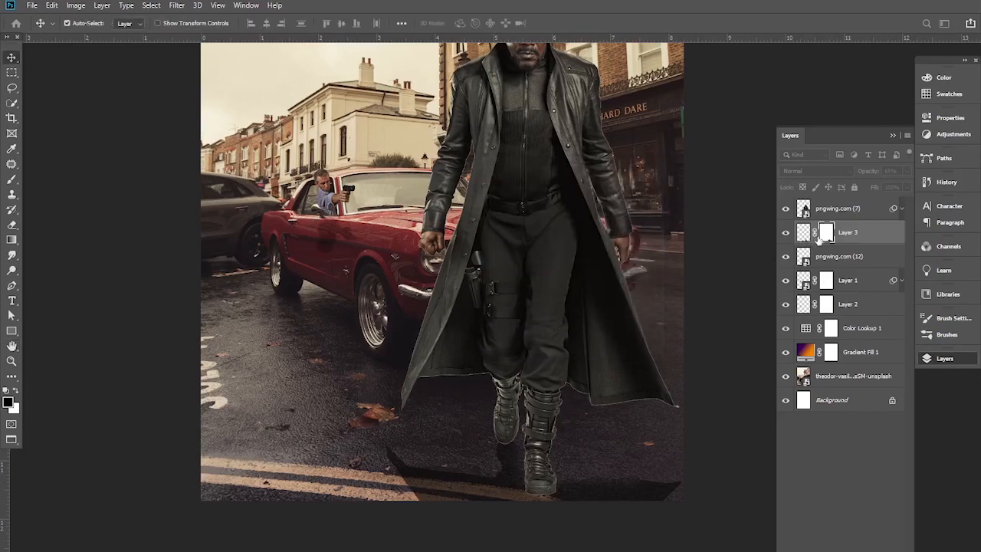
Soften the man's shadow with a Gaussian Blur on the layer content, not its mask, and lower its opacity to 56%
{"action": "left_click", "coordinate": [177, 6]}
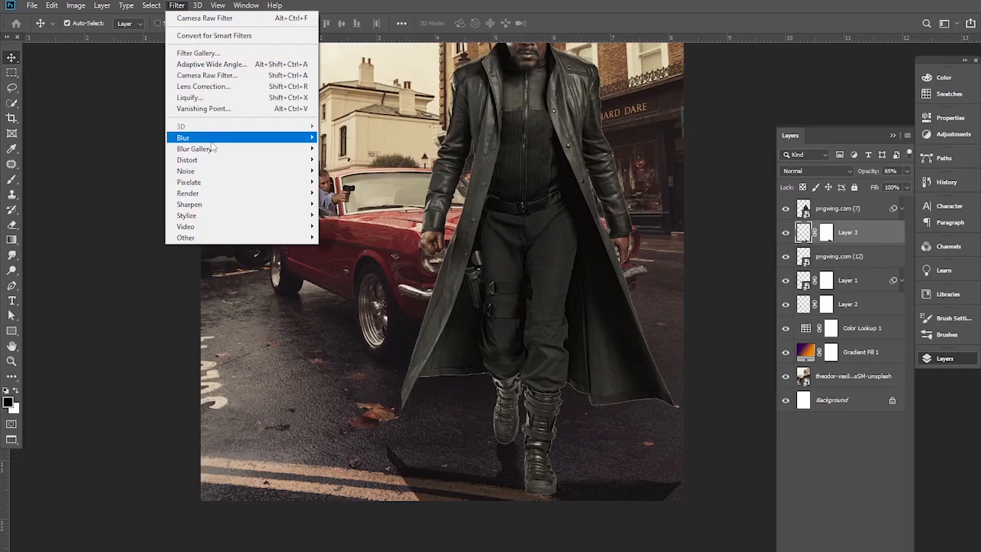
{"action": "mouse_move", "coordinate": [213, 139]}
{"action": "left_click", "coordinate": [351, 181]}
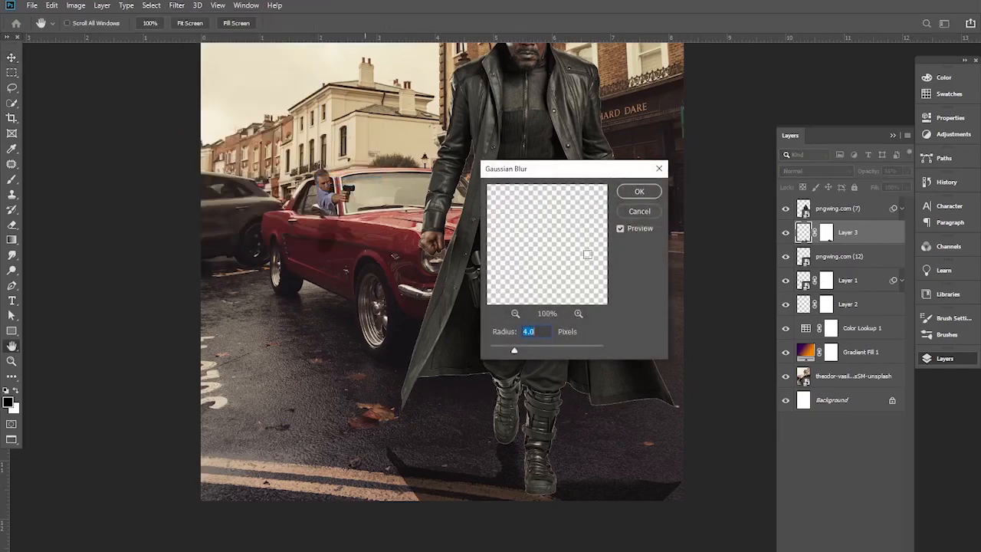
{"action": "left_click_drag", "start_coordinate": [528, 352], "coordinate": [540, 353]}
{"action": "left_click", "coordinate": [639, 192]}
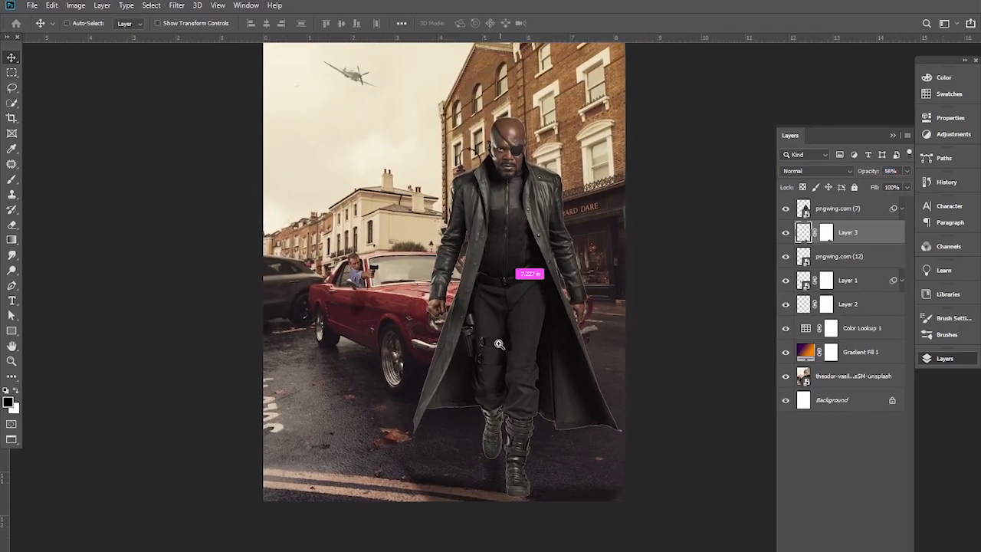
{"action": "left_click_drag", "start_coordinate": [502, 220], "coordinate": [505, 281]}
{"action": "left_click", "coordinate": [505, 281], "text": "ctrl"}
{"action": "left_click_drag", "start_coordinate": [470, 310], "coordinate": [470, 325]}
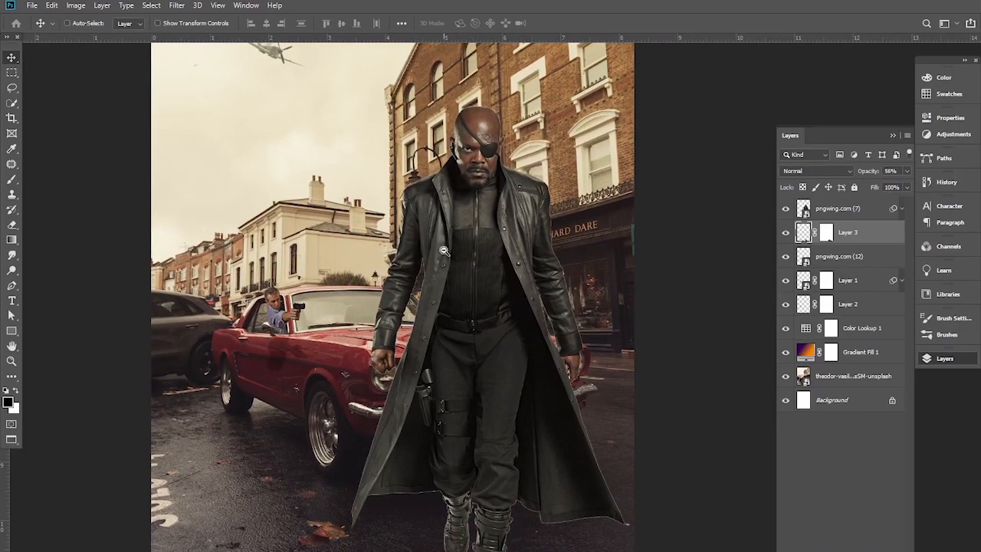
{"action": "scroll", "coordinate": [528, 299], "scroll_direction": "down", "scroll_amount": 2}
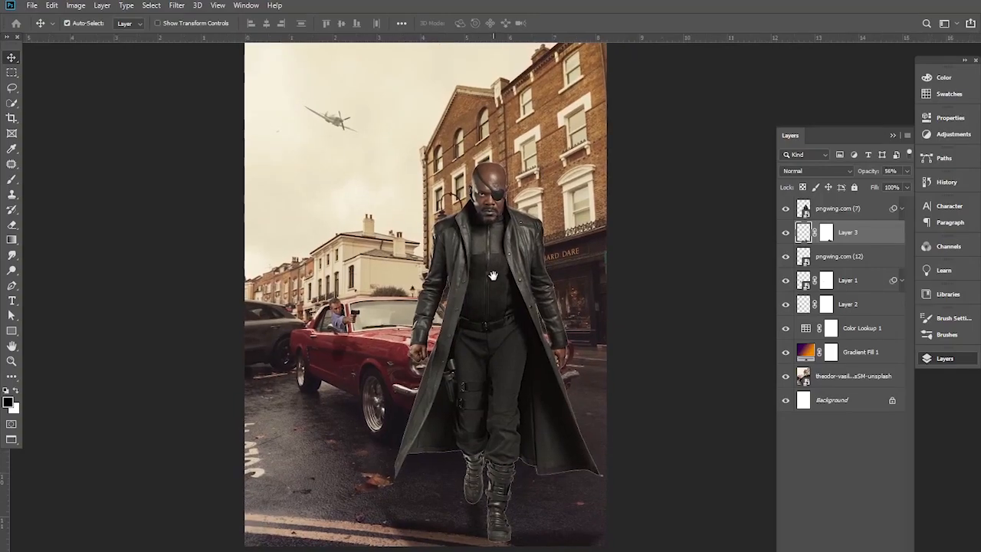
{"action": "scroll", "coordinate": [513, 330], "scroll_direction": "up", "scroll_amount": 2}
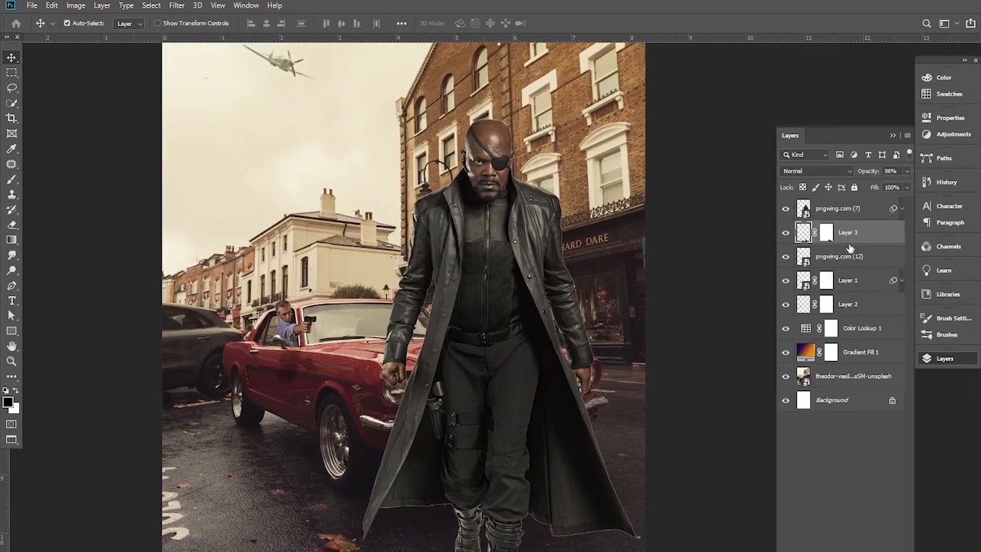
Add a new layer above the leather-coated man and clip it to his layer
{"action": "left_click", "coordinate": [832, 210]}
{"action": "key", "text": "ctrl+shift+alt+n"}
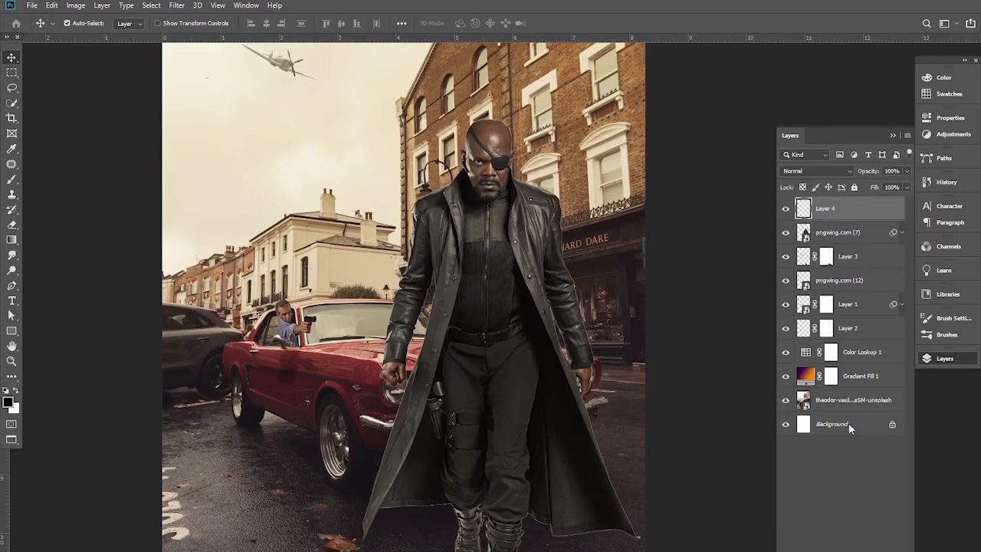
{"action": "left_click", "coordinate": [827, 220], "text": "alt"}
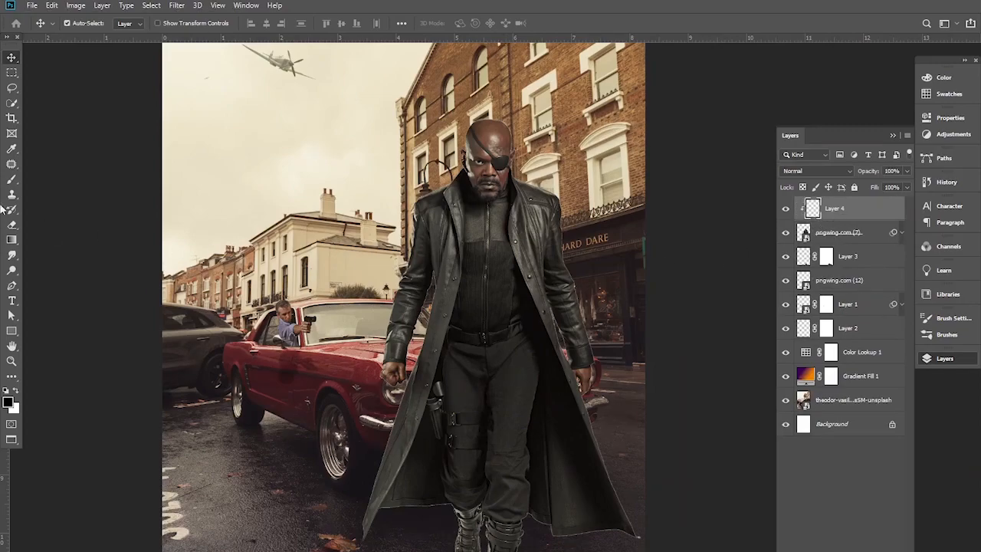
Fill the clipped layer with 50% Gray at 100% opacity and set its blend mode to Overlay
{"action": "left_click", "coordinate": [51, 5]}
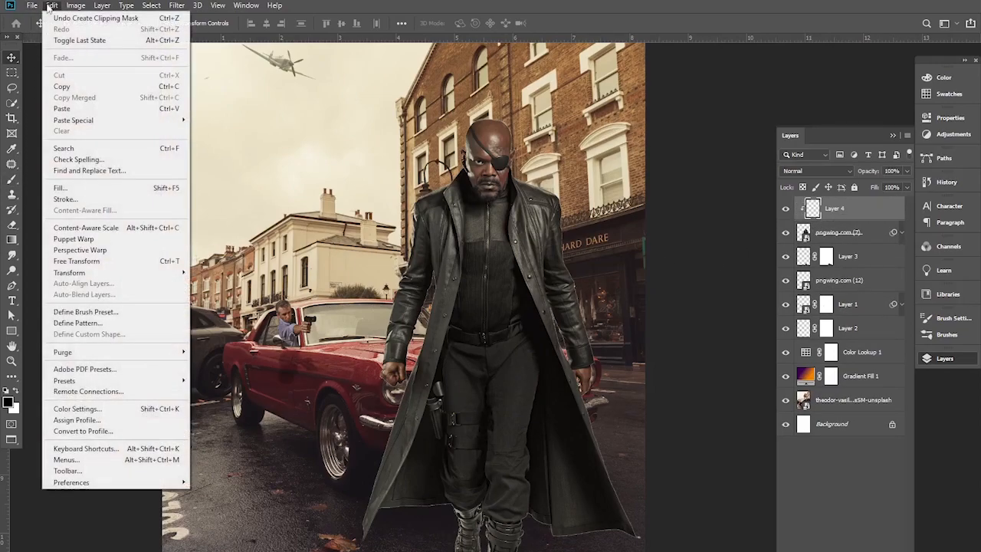
{"action": "left_click", "coordinate": [70, 187]}
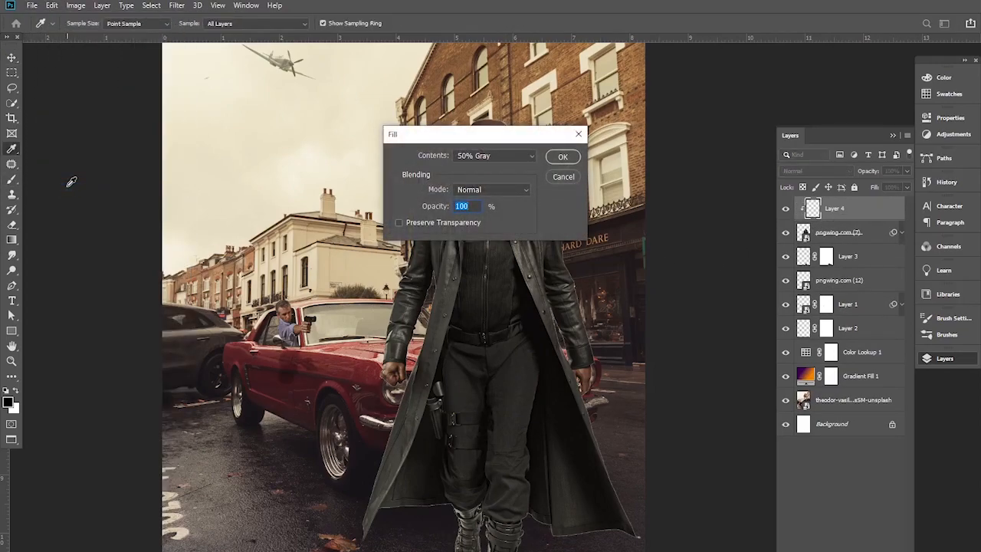
{"action": "left_click", "coordinate": [549, 156]}
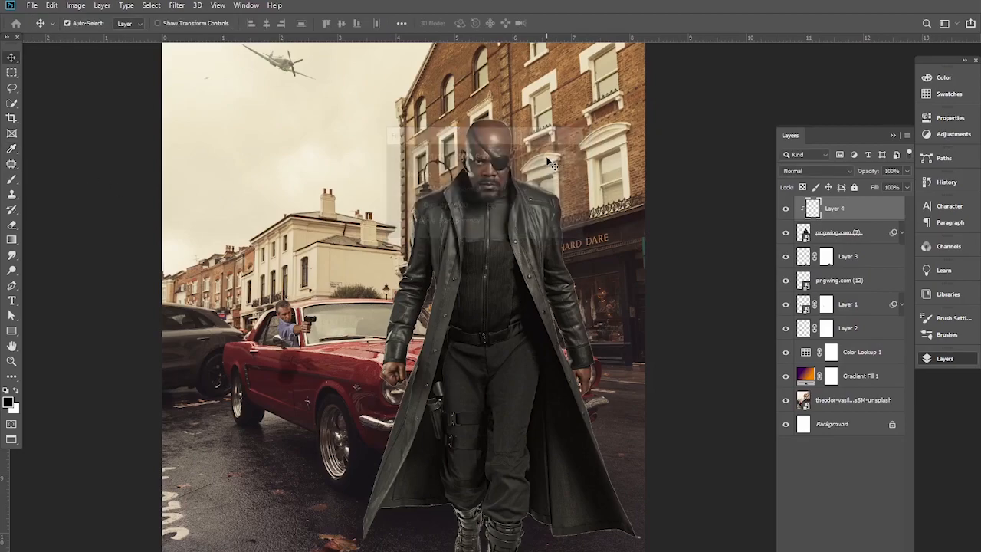
{"action": "left_click", "coordinate": [841, 171]}
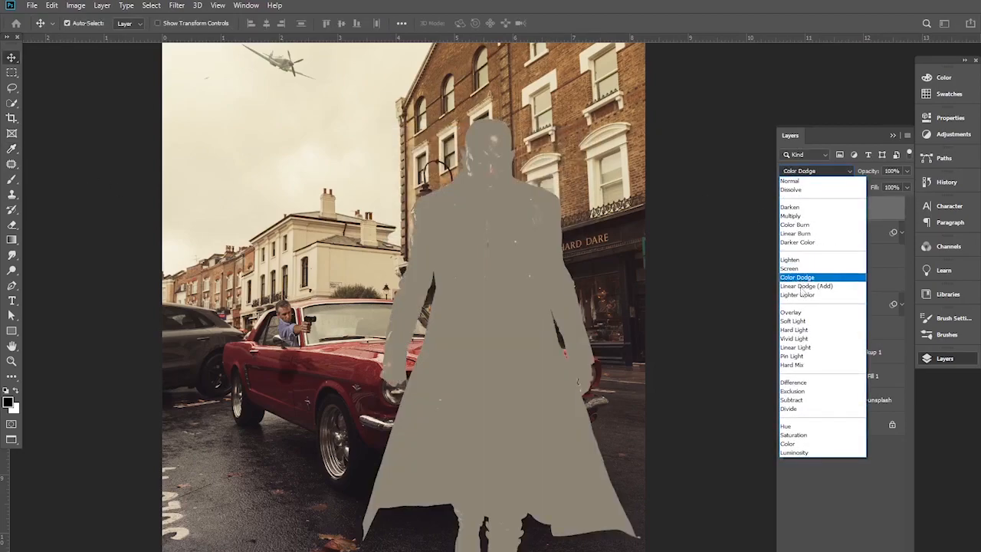
{"action": "left_click", "coordinate": [817, 317]}
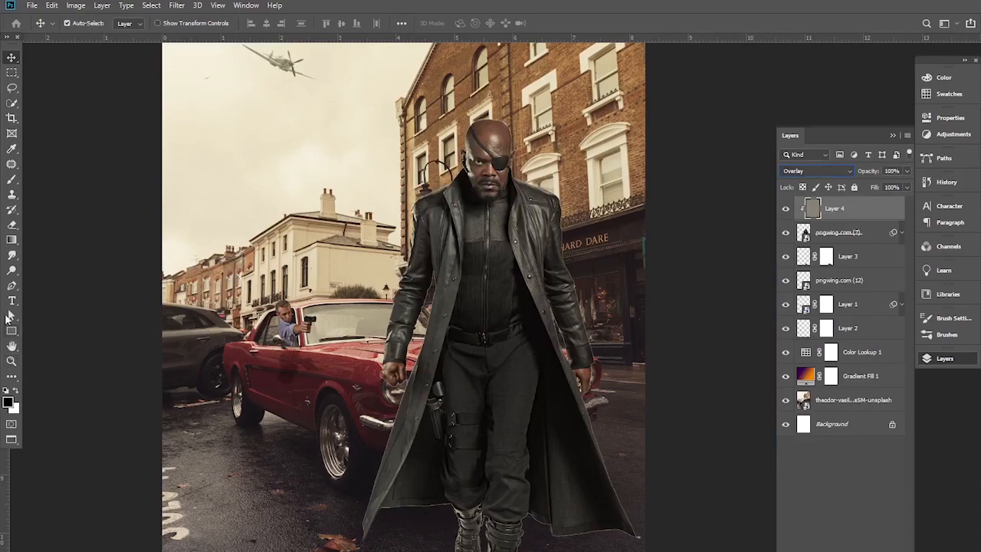
With the Burn tool at size 125, darken the coat's inner lining beside the legs on the clipped 50% gray layer
{"action": "left_click", "coordinate": [13, 272]}
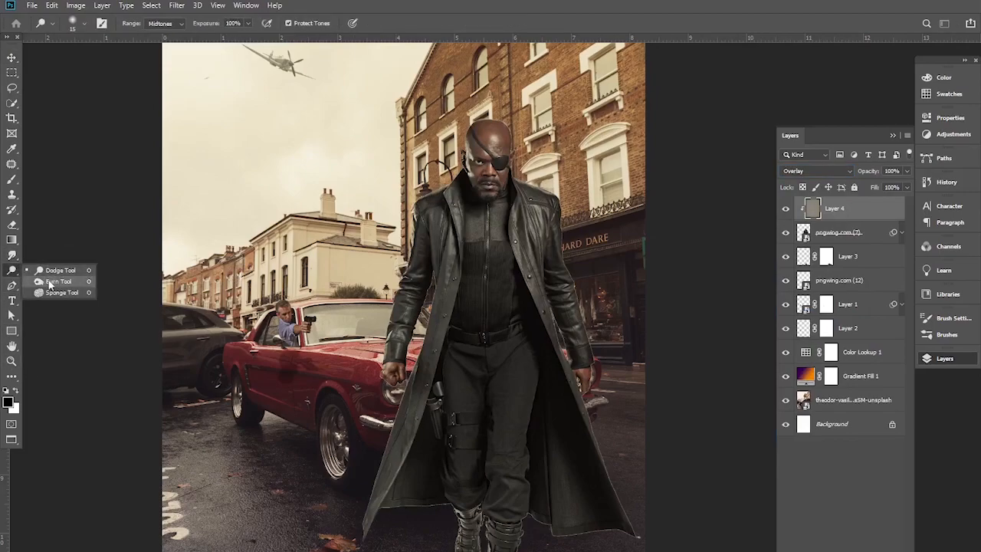
{"action": "left_click", "coordinate": [49, 282]}
{"action": "scroll", "coordinate": [499, 410], "scroll_direction": "up", "scroll_amount": 2}
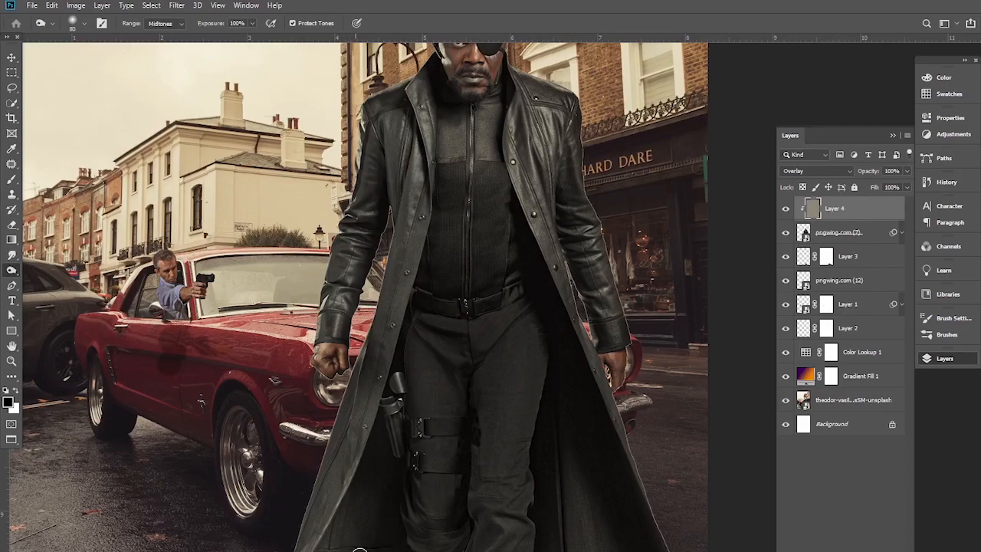
{"action": "key", "text": "bracketright"}
{"action": "key", "text": "bracketright"}
{"action": "key", "text": "bracketright"}
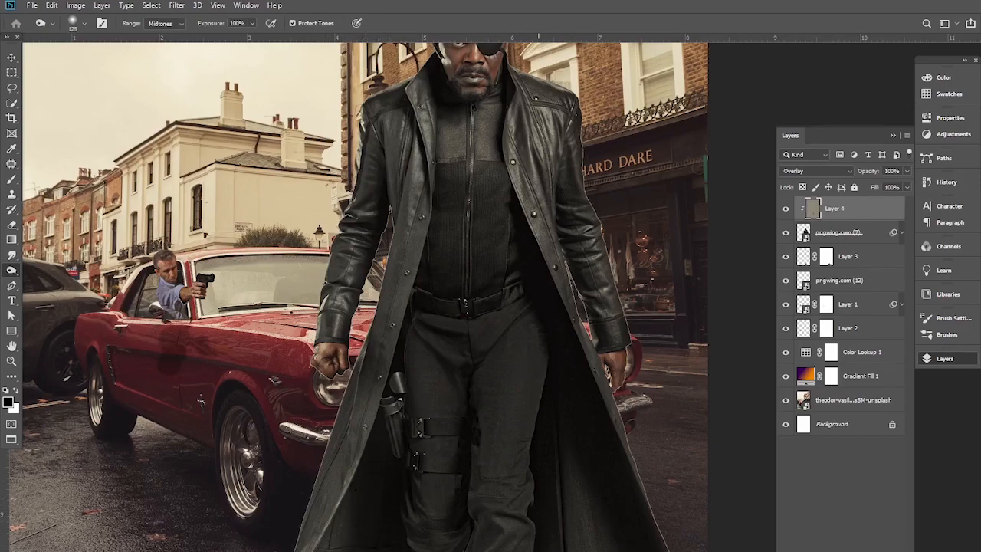
{"action": "mouse_move", "coordinate": [542, 487]}
{"action": "left_mouse_down"}
{"action": "mouse_move", "coordinate": [550, 532]}
{"action": "mouse_move", "coordinate": [569, 375]}
{"action": "mouse_move", "coordinate": [628, 541]}
{"action": "mouse_move", "coordinate": [598, 517]}
{"action": "mouse_move", "coordinate": [623, 546]}
{"action": "left_mouse_up"}
{"action": "left_click_drag", "start_coordinate": [408, 529], "coordinate": [427, 510]}
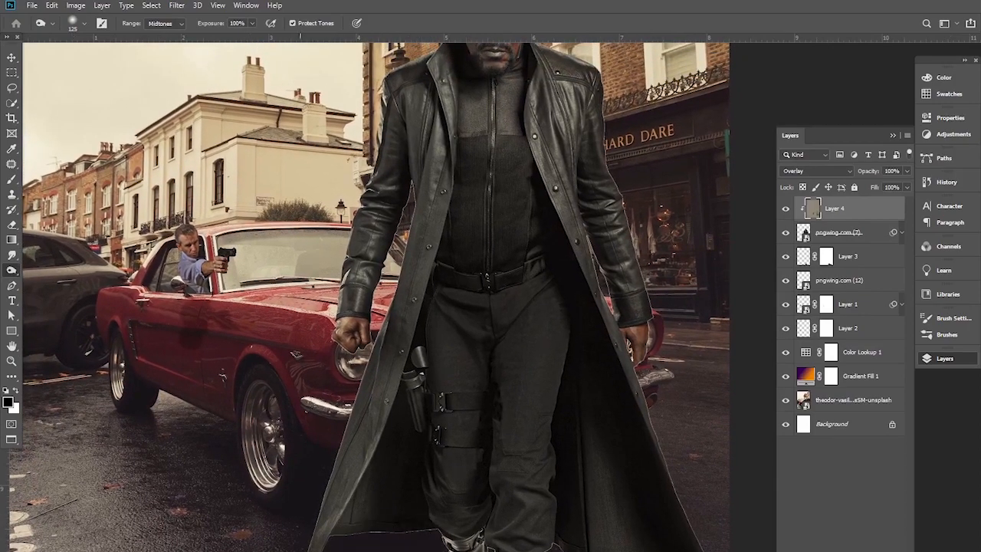
Burn the coat's front edge, the sleeves, the trousers and the boots to deepen their shadows
{"action": "left_click_drag", "start_coordinate": [322, 508], "coordinate": [387, 324]}
{"action": "left_click_drag", "start_coordinate": [407, 284], "coordinate": [393, 345]}
{"action": "mouse_move", "coordinate": [368, 432]}
{"action": "left_mouse_down"}
{"action": "mouse_move", "coordinate": [394, 272]}
{"action": "mouse_move", "coordinate": [377, 231]}
{"action": "mouse_move", "coordinate": [393, 305]}
{"action": "mouse_move", "coordinate": [394, 200]}
{"action": "mouse_move", "coordinate": [361, 338]}
{"action": "mouse_move", "coordinate": [368, 371]}
{"action": "left_mouse_up"}
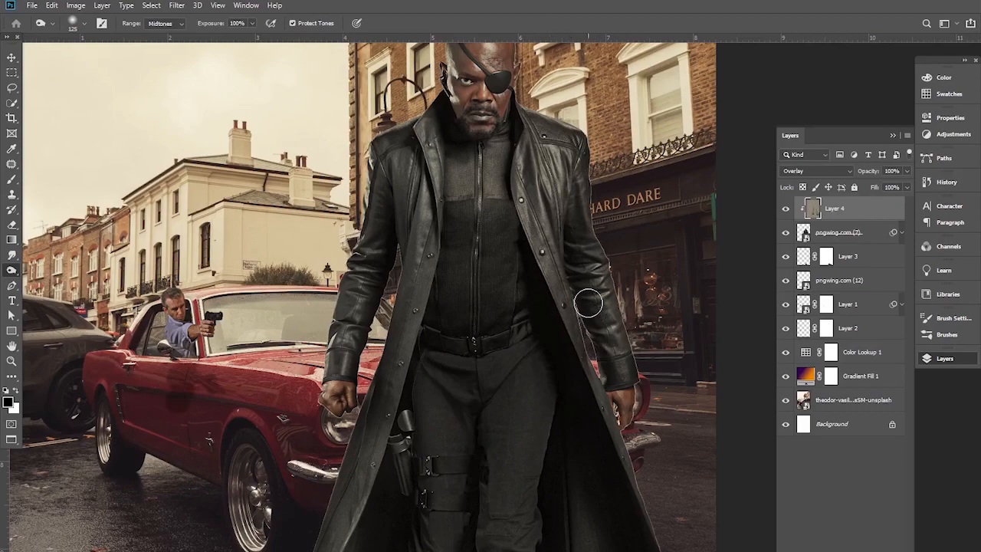
{"action": "left_click_drag", "start_coordinate": [569, 300], "coordinate": [578, 215]}
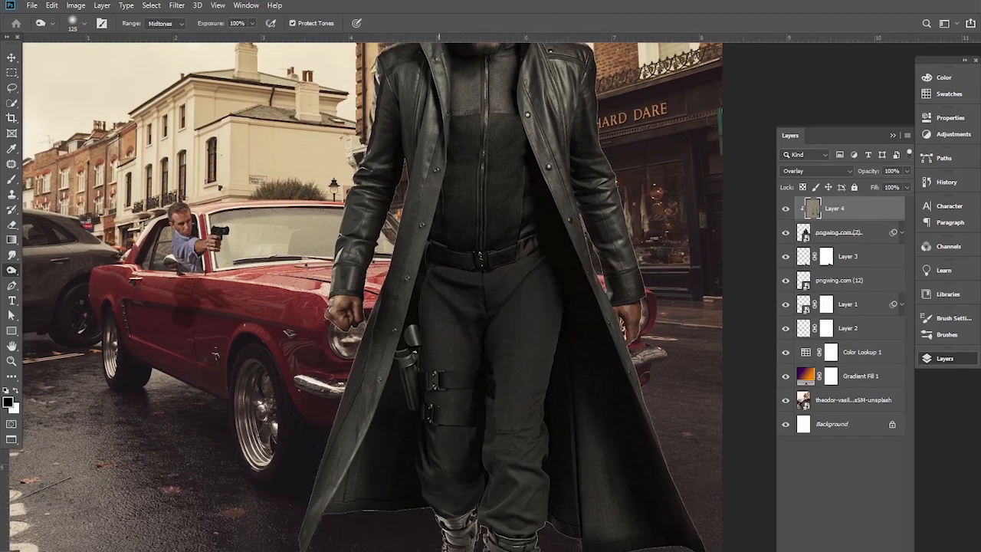
{"action": "left_click_drag", "start_coordinate": [475, 546], "coordinate": [478, 427]}
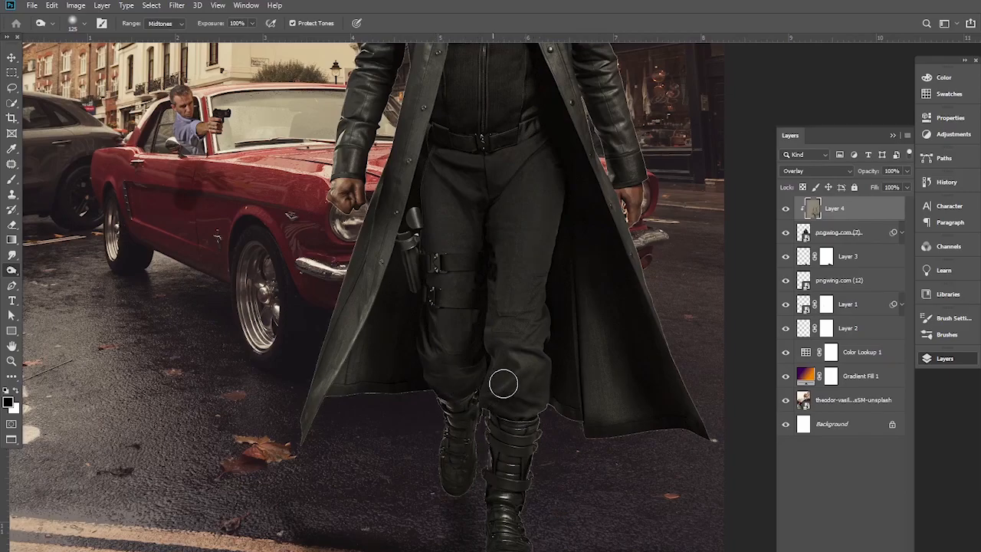
{"action": "left_click_drag", "start_coordinate": [536, 325], "coordinate": [491, 549]}
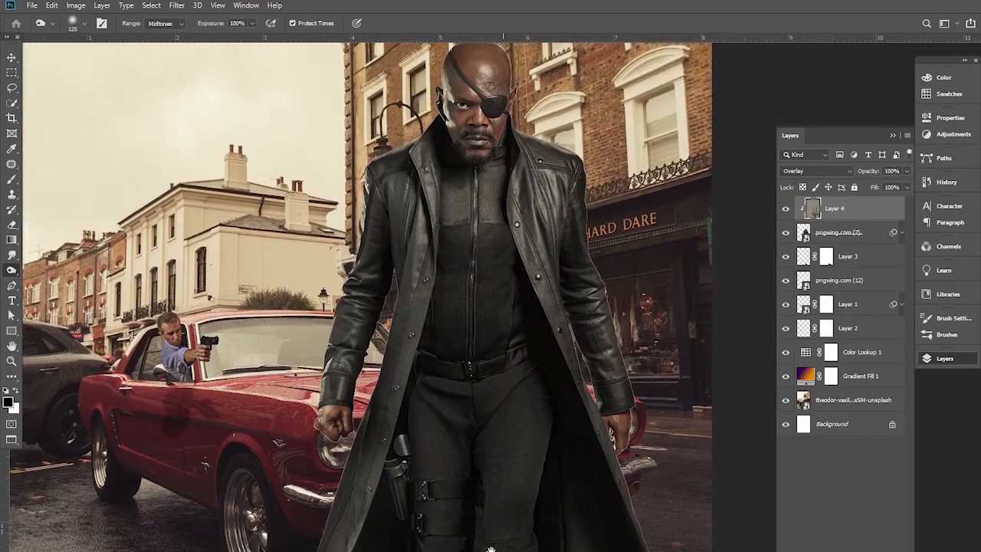
Burn the man's shirt front, the inside of the coat opening and the shaded areas around his head
{"action": "mouse_move", "coordinate": [473, 153]}
{"action": "left_mouse_down"}
{"action": "mouse_move", "coordinate": [483, 282]}
{"action": "mouse_move", "coordinate": [467, 386]}
{"action": "left_mouse_up"}
{"action": "mouse_move", "coordinate": [517, 291]}
{"action": "left_mouse_down"}
{"action": "mouse_move", "coordinate": [517, 343]}
{"action": "mouse_move", "coordinate": [545, 438]}
{"action": "left_mouse_up"}
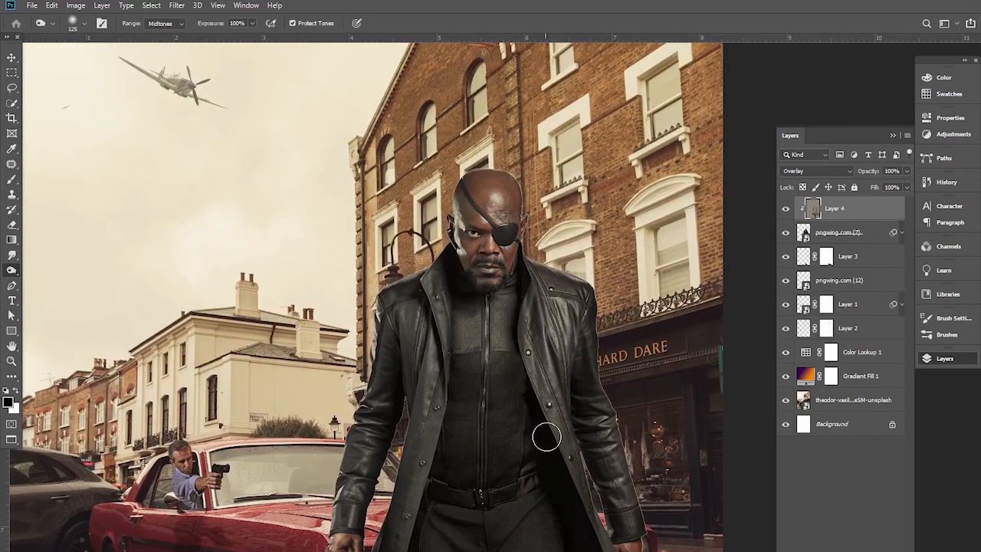
{"action": "left_click_drag", "start_coordinate": [529, 346], "coordinate": [539, 414]}
{"action": "mouse_move", "coordinate": [478, 347]}
{"action": "left_mouse_down"}
{"action": "mouse_move", "coordinate": [517, 348]}
{"action": "mouse_move", "coordinate": [481, 348]}
{"action": "left_mouse_up"}
{"action": "left_click_drag", "start_coordinate": [466, 266], "coordinate": [466, 338]}
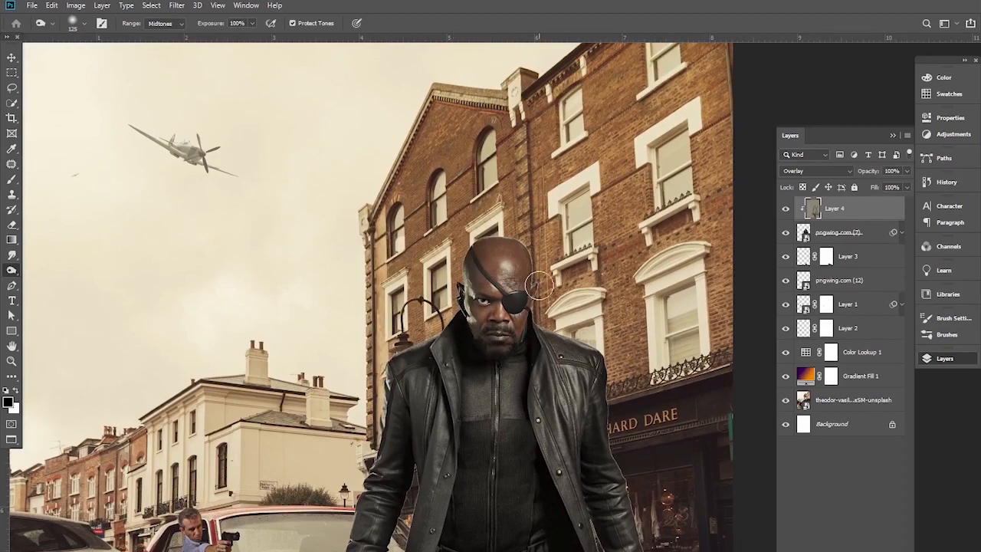
{"action": "left_click", "coordinate": [509, 315], "text": "alt"}
{"action": "left_click", "coordinate": [506, 314]}
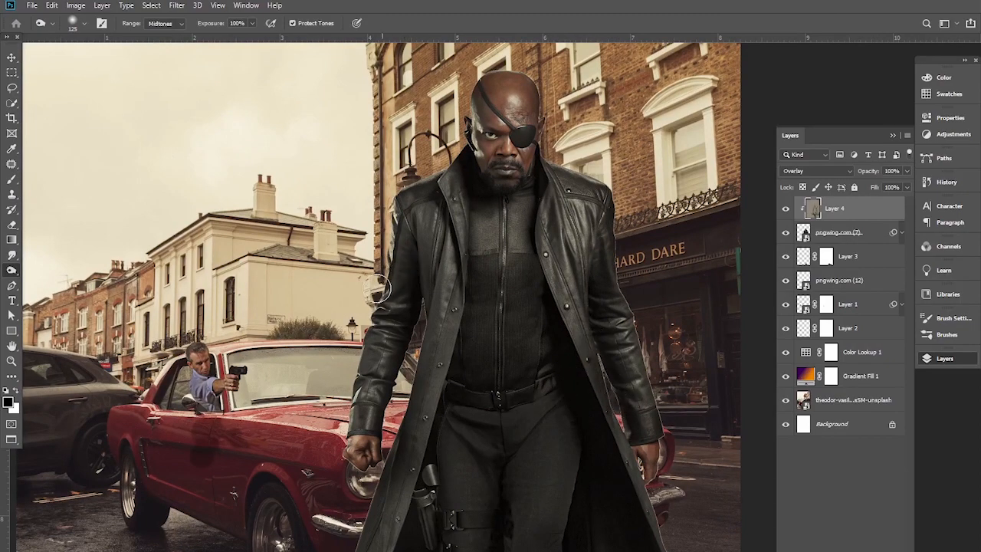
{"action": "left_click", "coordinate": [530, 377], "text": "alt"}
{"action": "left_click", "coordinate": [530, 377], "text": "alt"}
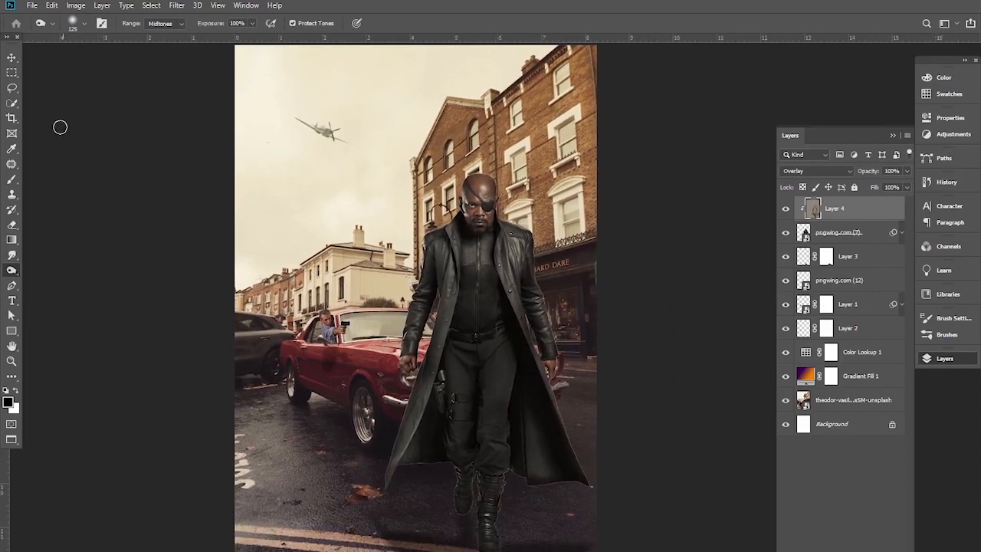
Add a new layer directly below the man's masked shadow layer
{"action": "left_click", "coordinate": [11, 57]}
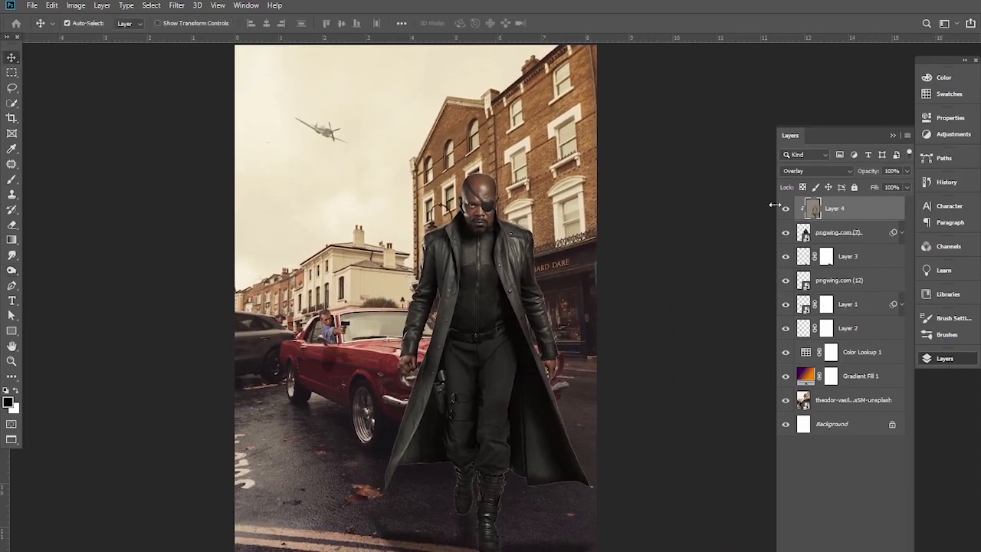
{"action": "left_click", "coordinate": [846, 255]}
{"action": "key", "text": "ctrl+shift+alt+n"}
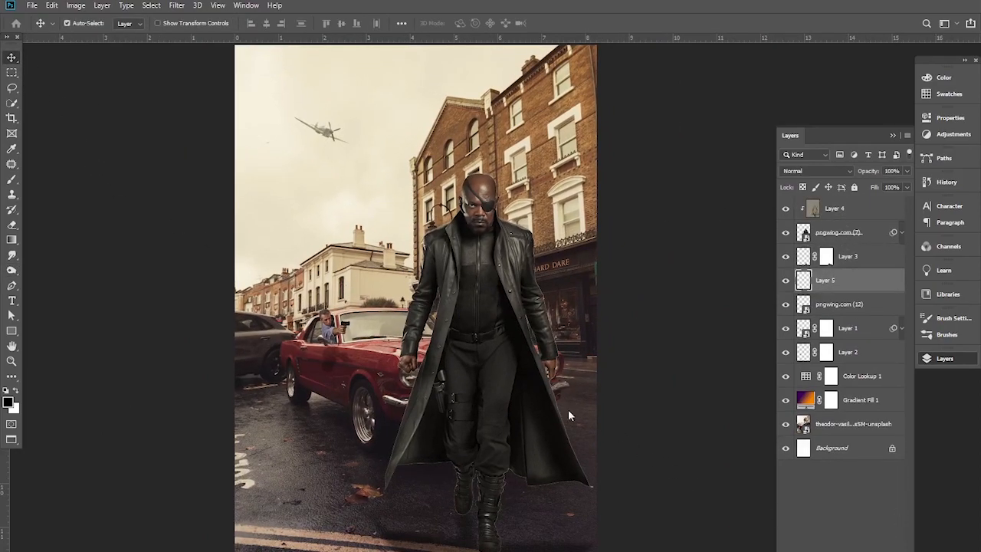
Paint a black contact shadow around the boots with a size 60 brush and lower the layer's opacity to 92%
{"action": "left_click", "coordinate": [495, 460], "text": "ctrl"}
{"action": "left_click", "coordinate": [503, 455], "text": "ctrl"}
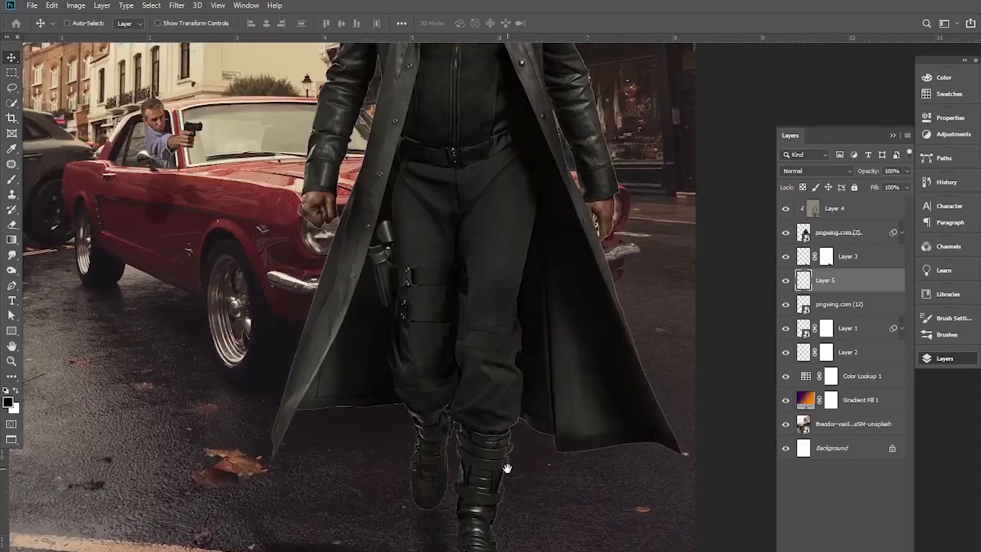
{"action": "left_click_drag", "start_coordinate": [508, 468], "coordinate": [512, 434]}
{"action": "left_click", "coordinate": [11, 178]}
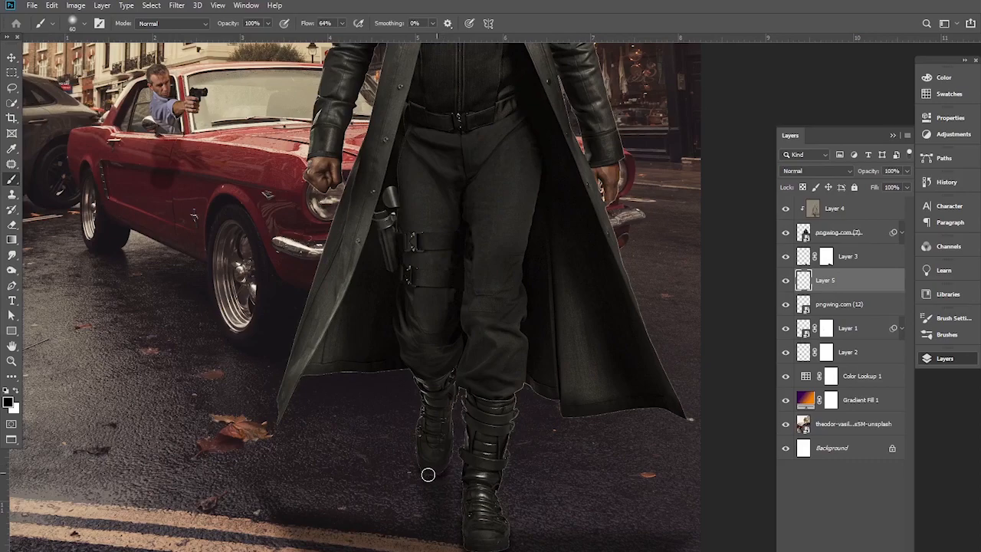
{"action": "left_click", "coordinate": [498, 399], "text": "alt"}
{"action": "left_click", "coordinate": [498, 398], "text": "alt"}
{"action": "left_click_drag", "start_coordinate": [509, 354], "coordinate": [491, 456]}
{"action": "left_click", "coordinate": [490, 393], "text": "alt"}
{"action": "left_click", "coordinate": [489, 376]}
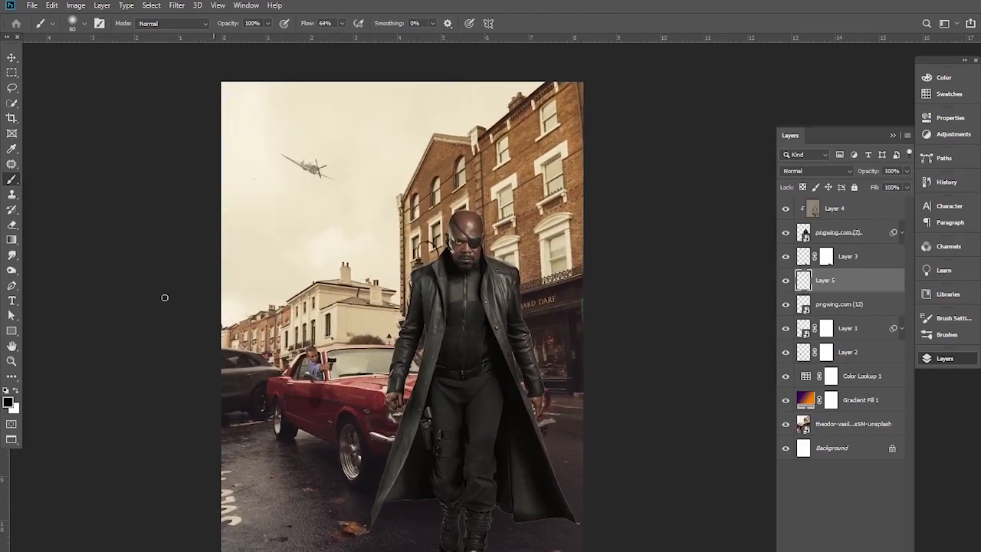
{"action": "left_click", "coordinate": [11, 57]}
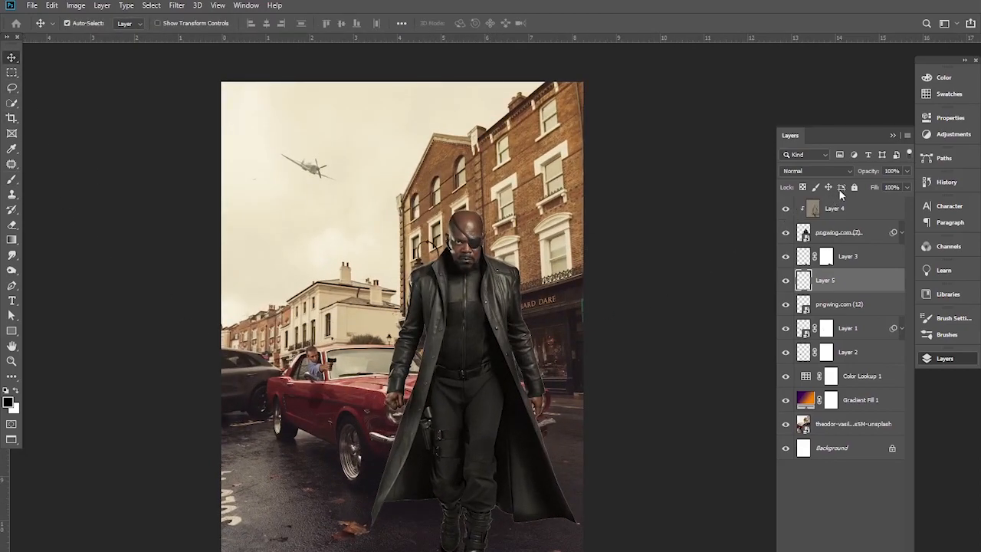
{"action": "left_click_drag", "start_coordinate": [869, 173], "coordinate": [864, 171]}
Paint a softer, wider black shadow on the road around the boots with a size 200 brush at 49% opacity
{"action": "scroll", "coordinate": [590, 420], "scroll_direction": "down", "scroll_amount": 2}
{"action": "scroll", "coordinate": [474, 441], "scroll_direction": "up", "scroll_amount": 2}
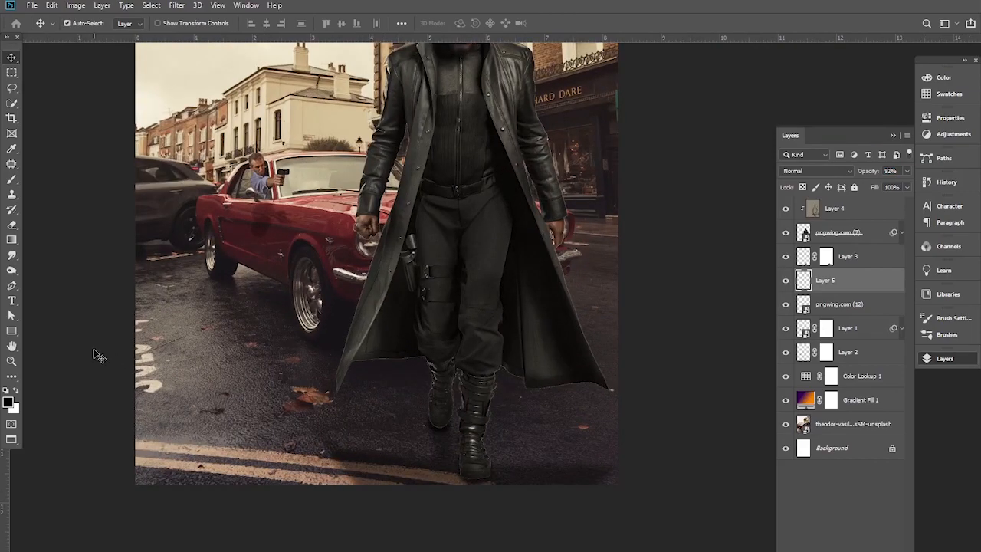
{"action": "left_click", "coordinate": [12, 179]}
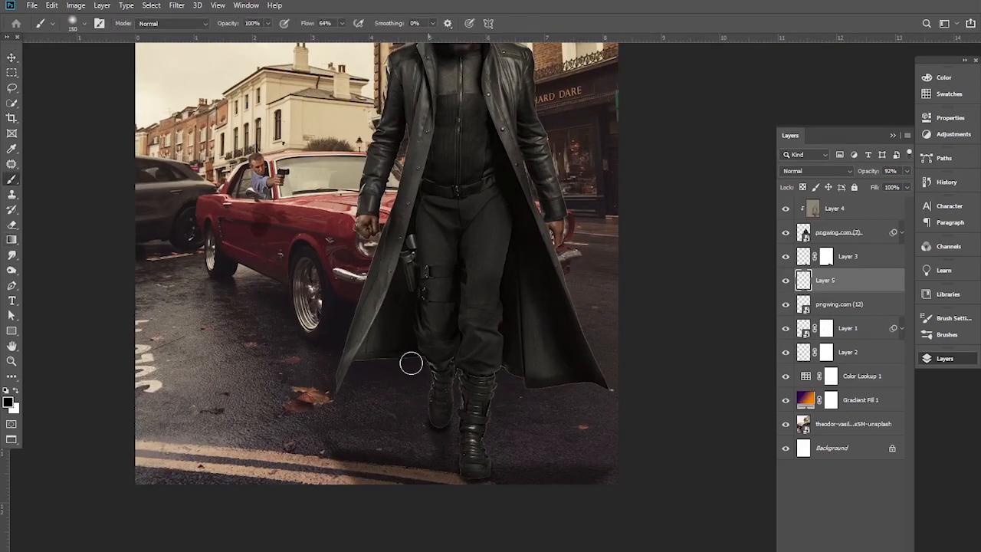
{"action": "left_click_drag", "start_coordinate": [228, 24], "coordinate": [223, 27]}
{"action": "key", "text": "bracketright"}
{"action": "key", "text": "bracketright"}
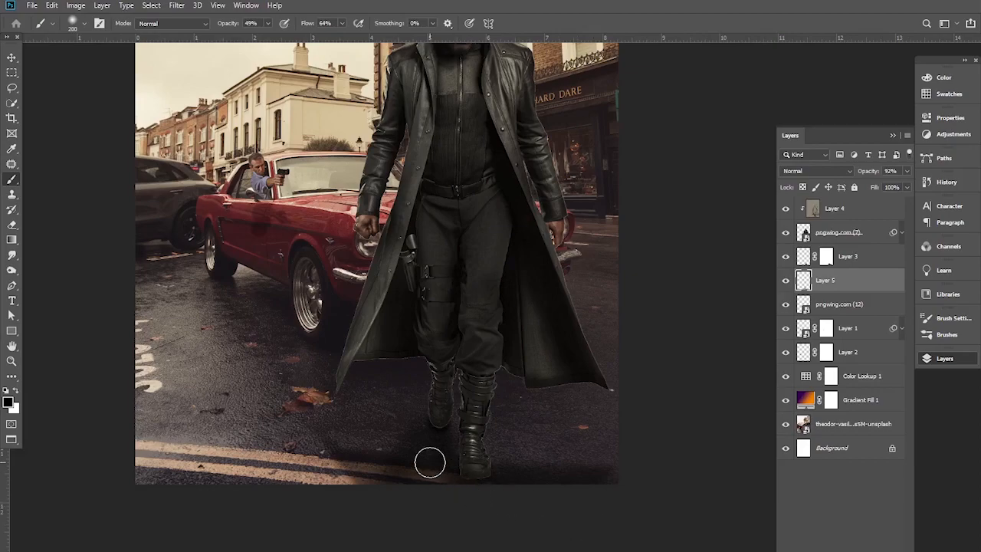
{"action": "scroll", "coordinate": [419, 267], "scroll_direction": "down", "scroll_amount": 1}
{"action": "scroll", "coordinate": [419, 268], "scroll_direction": "down", "scroll_amount": 3}
{"action": "scroll", "coordinate": [444, 394], "scroll_direction": "up", "scroll_amount": 3}
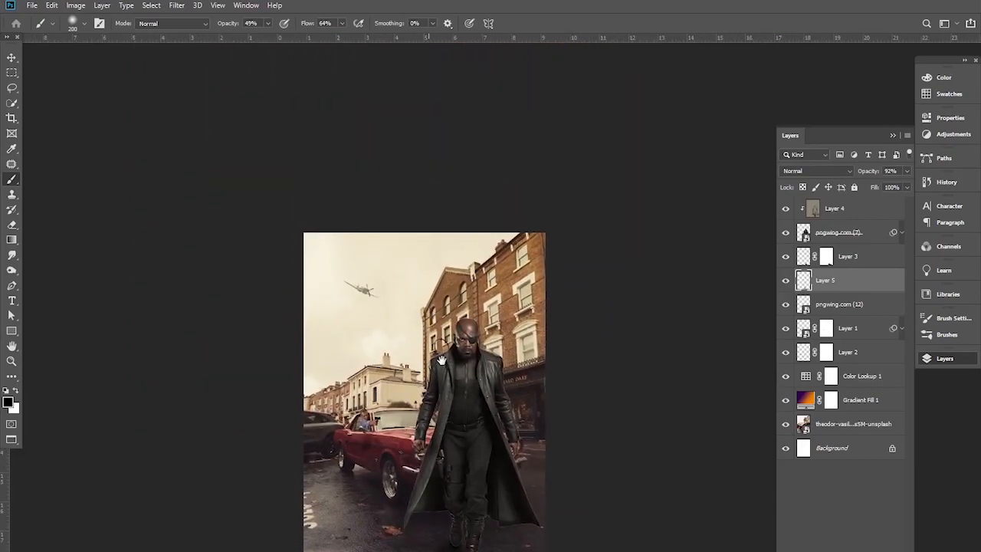
{"action": "left_click_drag", "start_coordinate": [473, 286], "coordinate": [475, 274]}
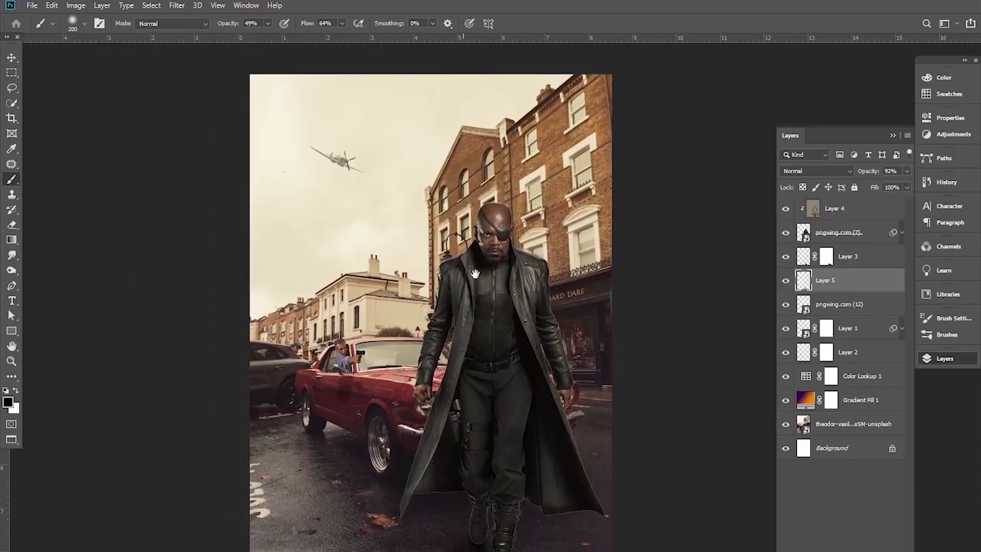
{"action": "left_click", "coordinate": [12, 57]}
{"action": "left_click_drag", "start_coordinate": [548, 419], "coordinate": [565, 410]}
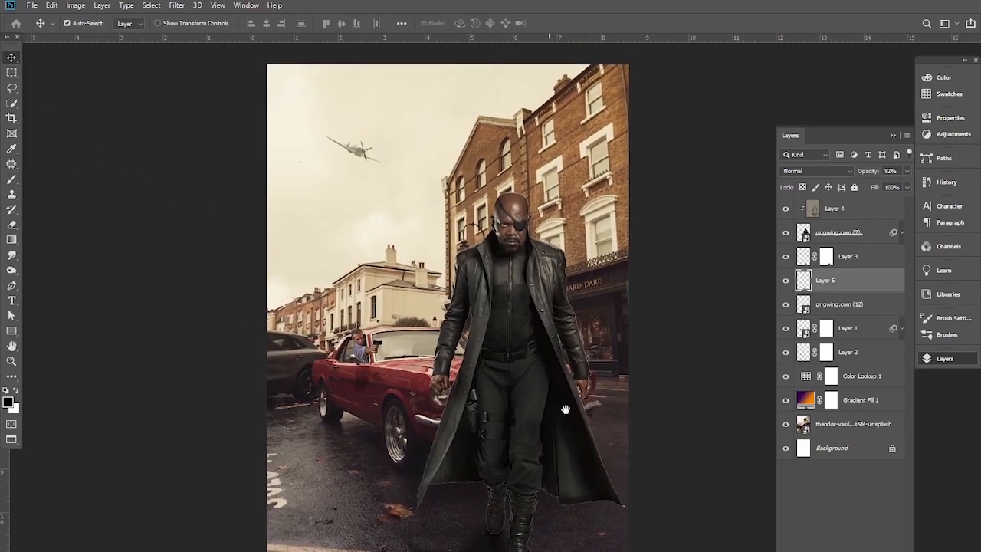
Select the clipped 50% gray layer and place the debris image pngwing.com (6) above it
{"action": "left_click", "coordinate": [847, 218]}
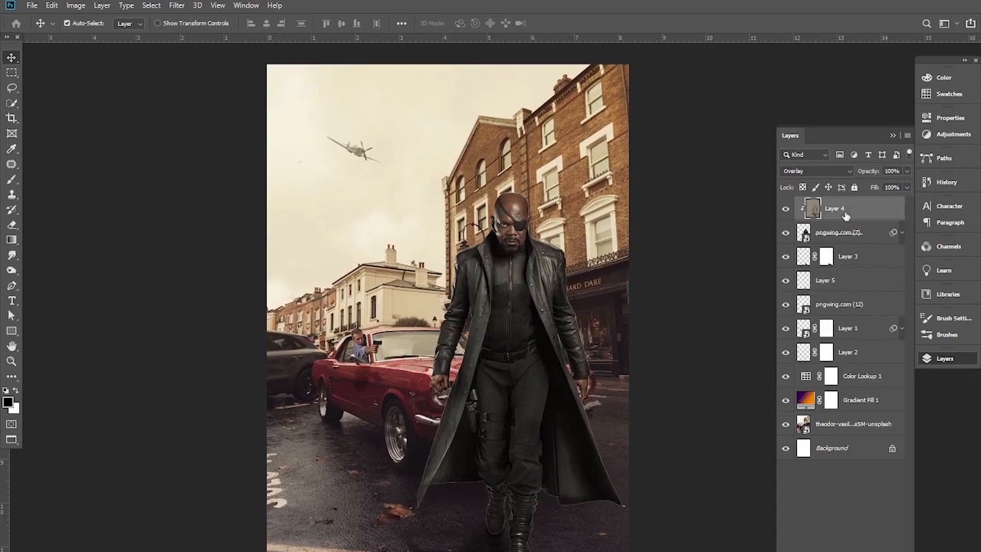
{"action": "left_click", "coordinate": [845, 550]}
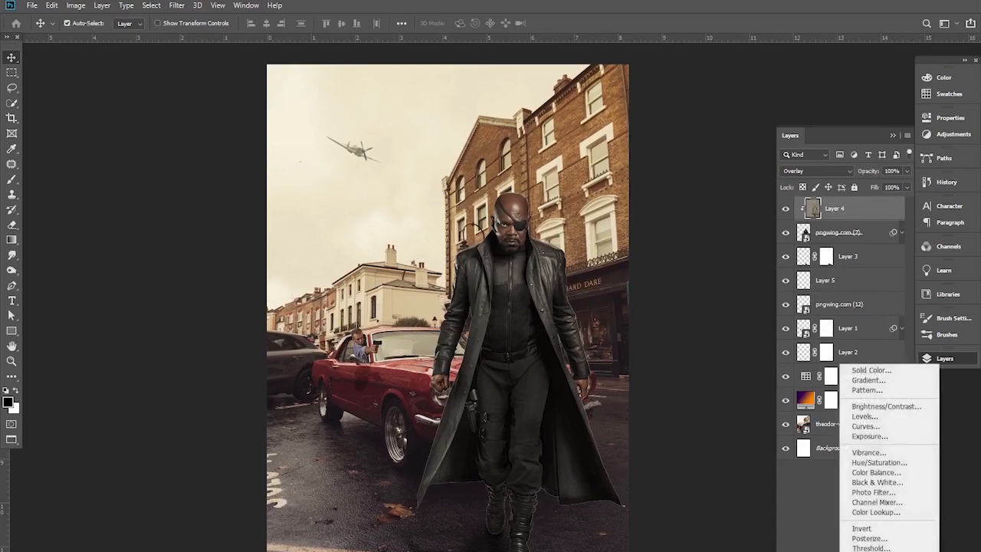
{"action": "left_click", "coordinate": [721, 424]}
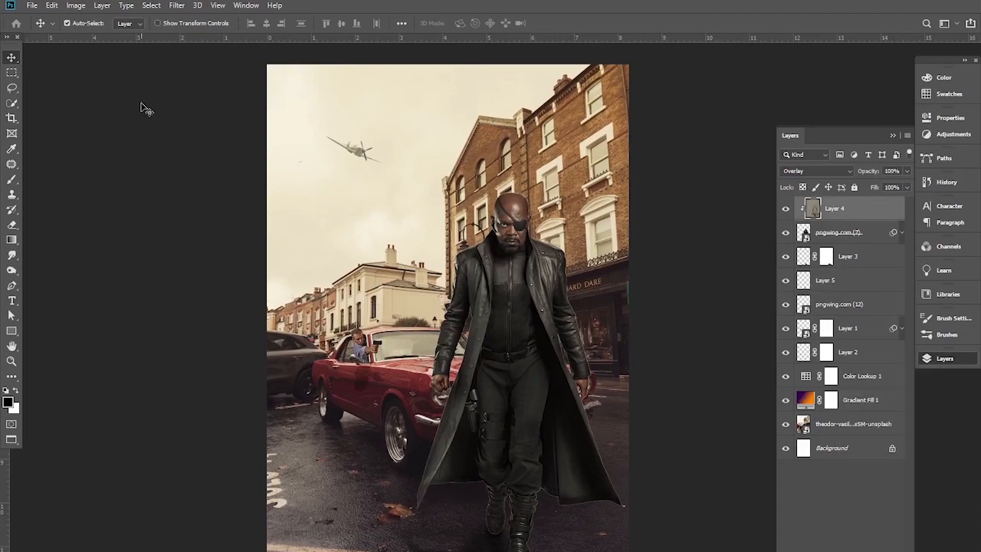
{"action": "left_click", "coordinate": [31, 5]}
{"action": "left_click", "coordinate": [110, 222]}
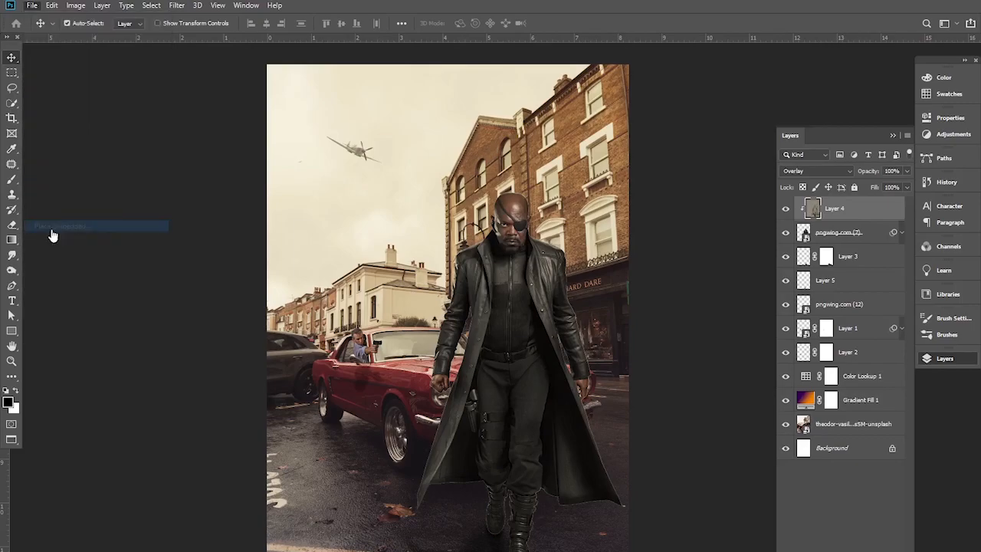
{"action": "scroll", "coordinate": [198, 376], "scroll_direction": "down", "scroll_amount": 3}
{"action": "scroll", "coordinate": [199, 361], "scroll_direction": "down", "scroll_amount": 3}
{"action": "left_click", "coordinate": [136, 157]}
{"action": "left_click", "coordinate": [515, 495]}
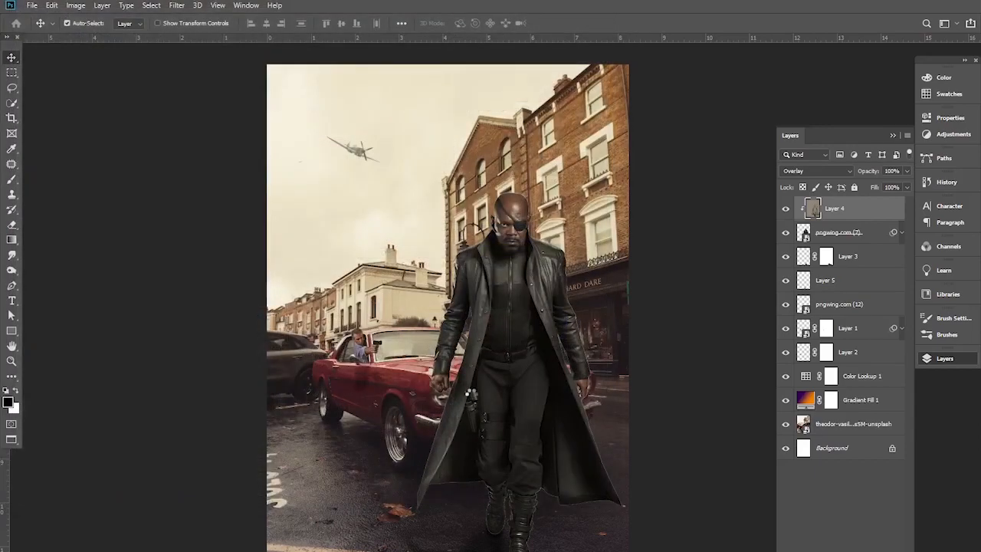
Scale the debris image to about 57%, position it over the road in the lower-left of the scene and commit the placement
{"action": "left_click_drag", "start_coordinate": [445, 307], "coordinate": [335, 519]}
{"action": "left_click_drag", "start_coordinate": [518, 370], "coordinate": [583, 304]}
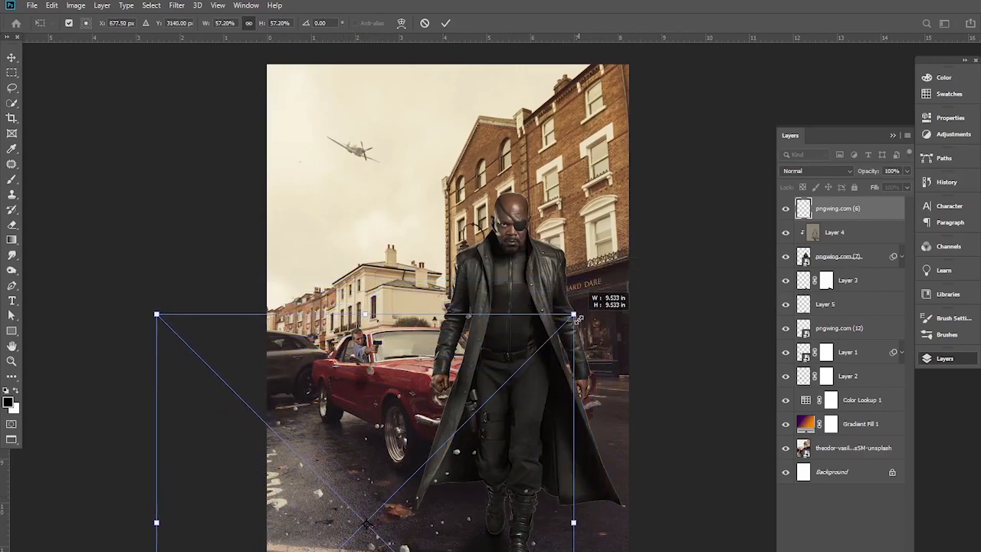
{"action": "key", "text": "Return"}
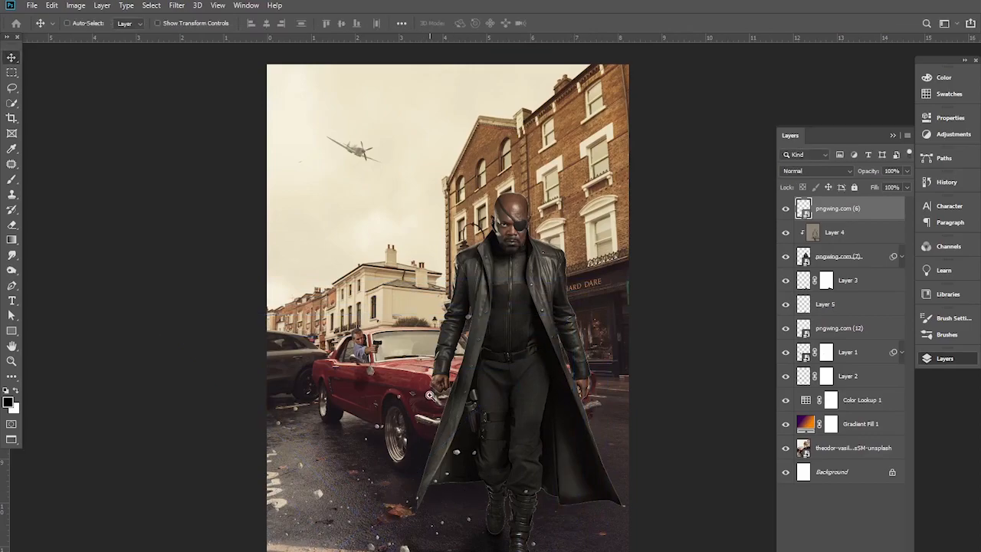
{"action": "scroll", "coordinate": [431, 396], "scroll_direction": "up", "scroll_amount": 1}
{"action": "scroll", "coordinate": [441, 379], "scroll_direction": "down", "scroll_amount": 1}
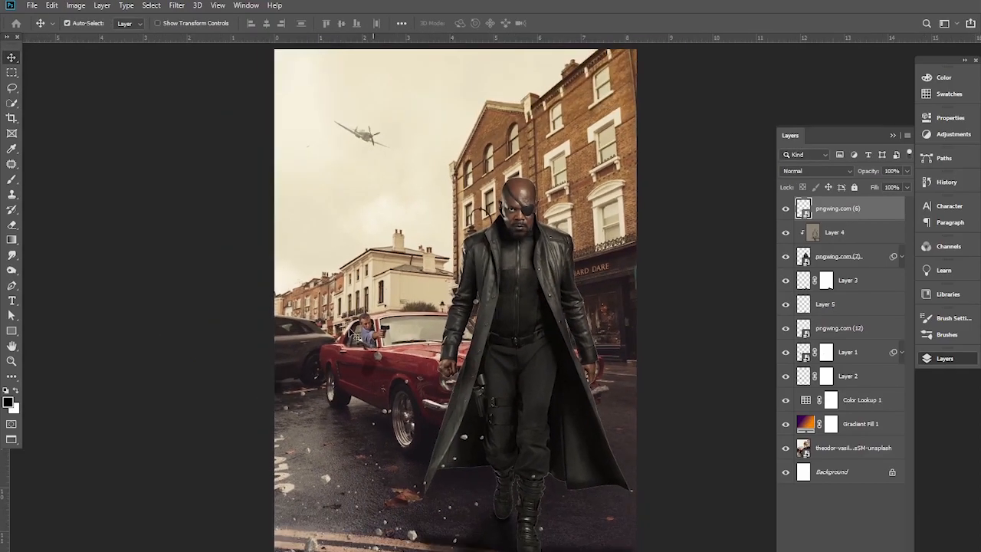
{"action": "left_click", "coordinate": [175, 6]}
{"action": "mouse_move", "coordinate": [188, 138]}
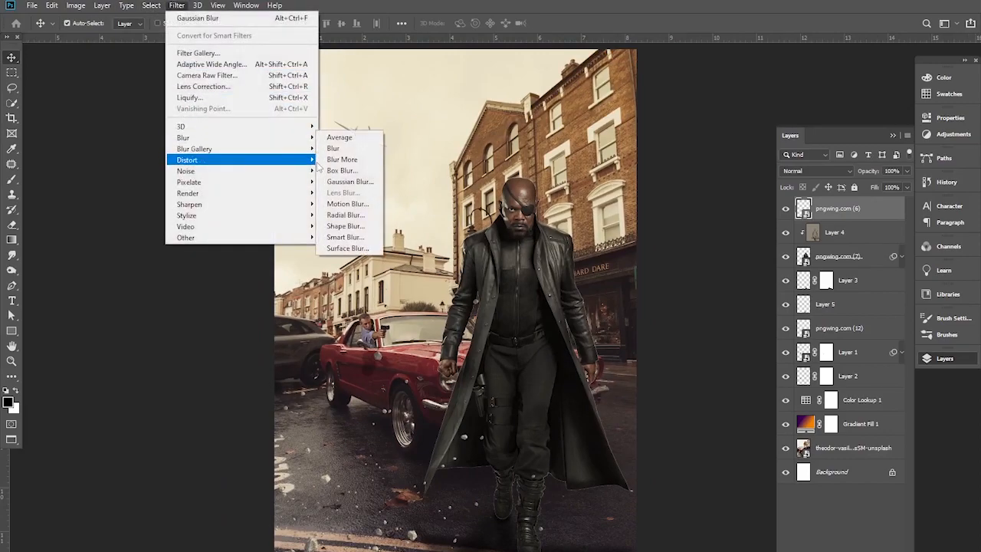
{"action": "left_click", "coordinate": [341, 184]}
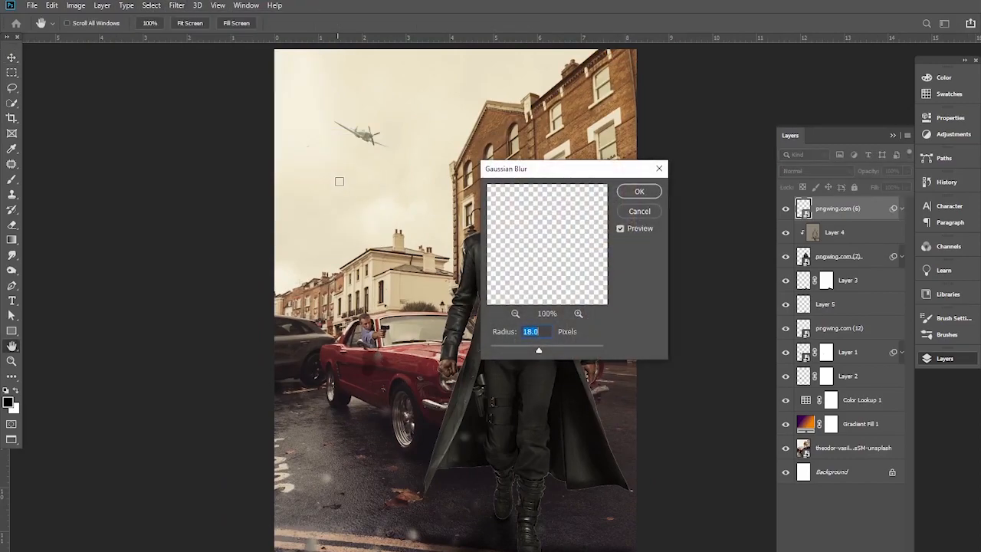
{"action": "key", "text": "Return"}
Apply a Motion Blur with an angle of -61° and a distance of 30 pixels to the debris layer and lower its opacity to 56%
{"action": "left_click", "coordinate": [175, 6]}
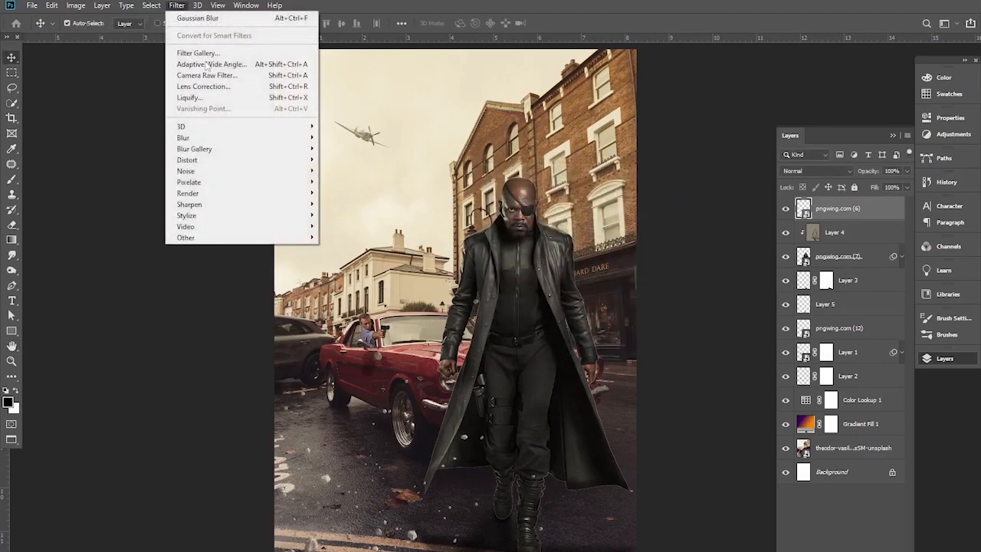
{"action": "mouse_move", "coordinate": [307, 143]}
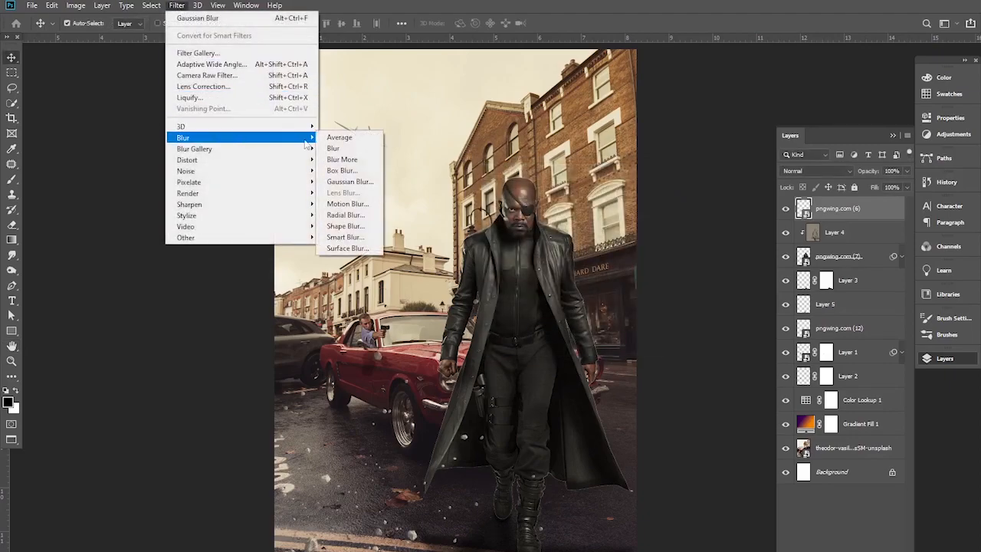
{"action": "left_click", "coordinate": [347, 204]}
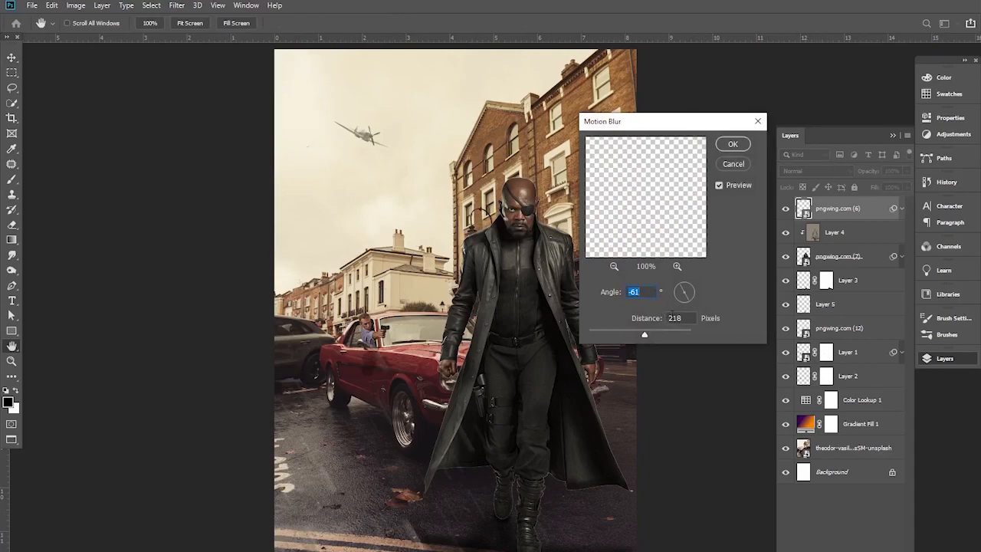
{"action": "left_click_drag", "start_coordinate": [644, 338], "coordinate": [614, 336]}
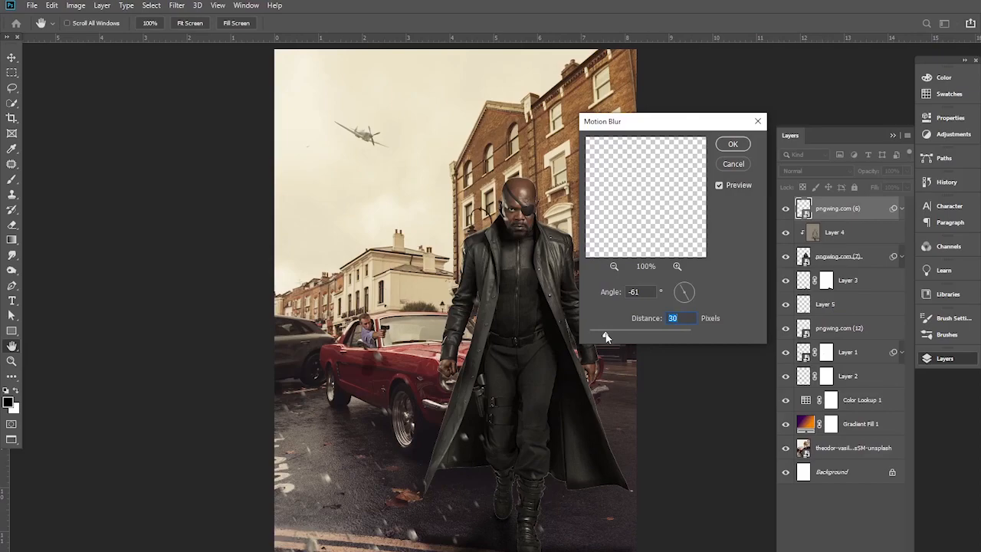
{"action": "left_click", "coordinate": [735, 144]}
{"action": "left_click_drag", "start_coordinate": [872, 177], "coordinate": [846, 174]}
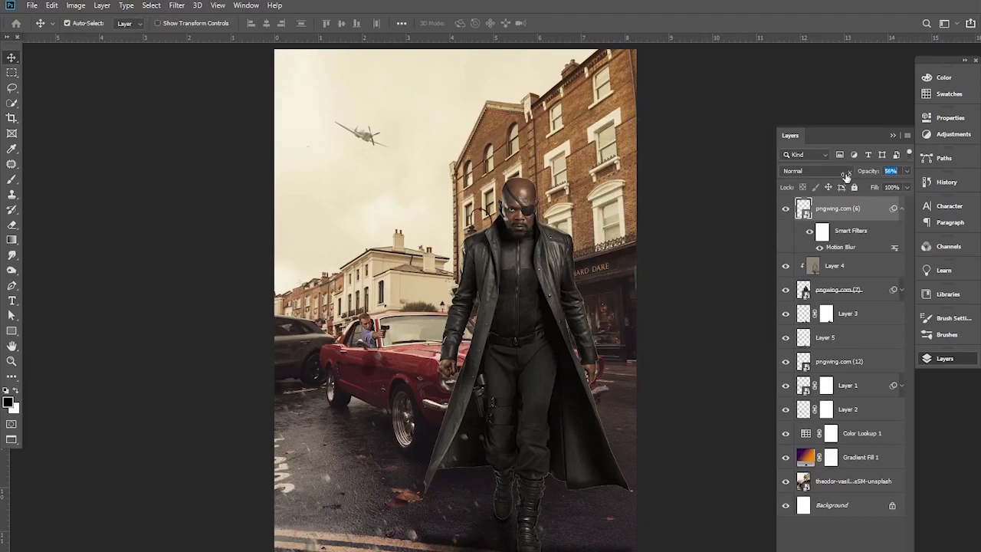
{"action": "left_click_drag", "start_coordinate": [475, 264], "coordinate": [465, 272]}
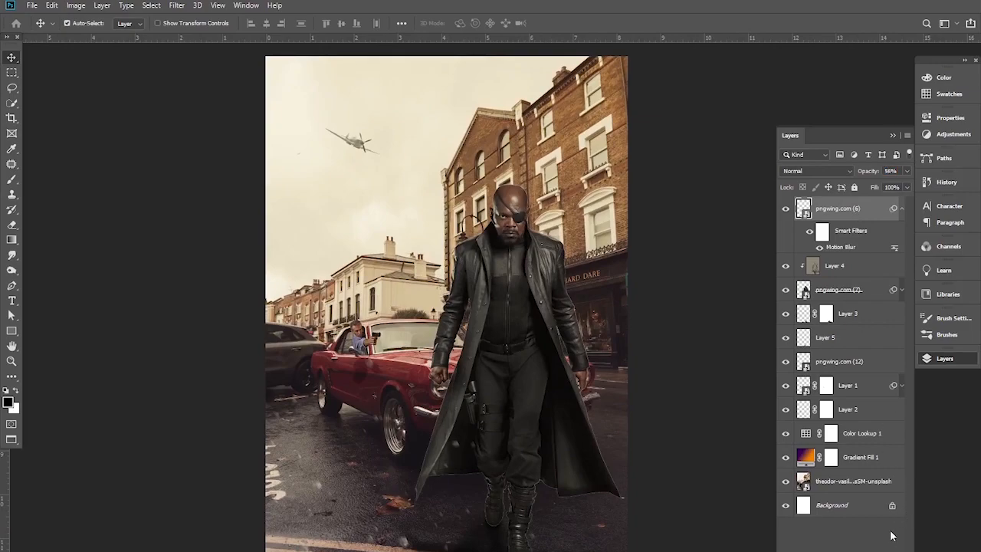
Add a black-to-transparent Gradient Fill layer as a vignette, with radial style, reversed direction and 207% scale
{"action": "left_click", "coordinate": [847, 549]}
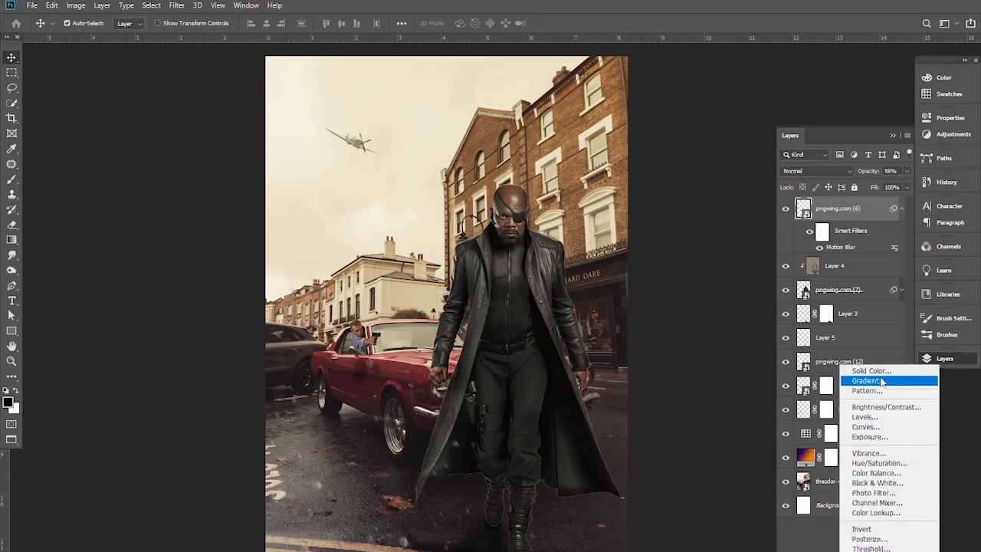
{"action": "left_click", "coordinate": [881, 381]}
{"action": "left_click", "coordinate": [789, 168]}
{"action": "left_click", "coordinate": [785, 182]}
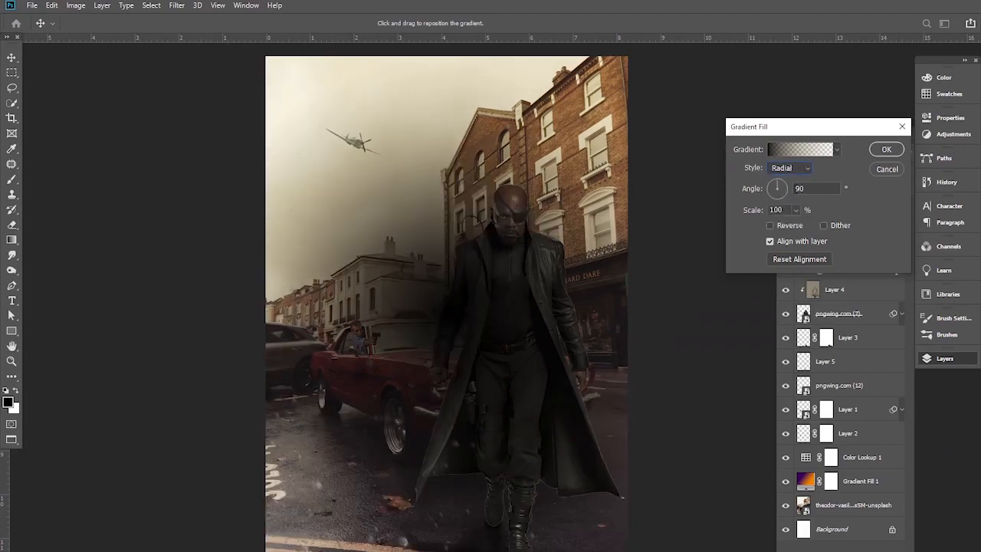
{"action": "left_click", "coordinate": [782, 226]}
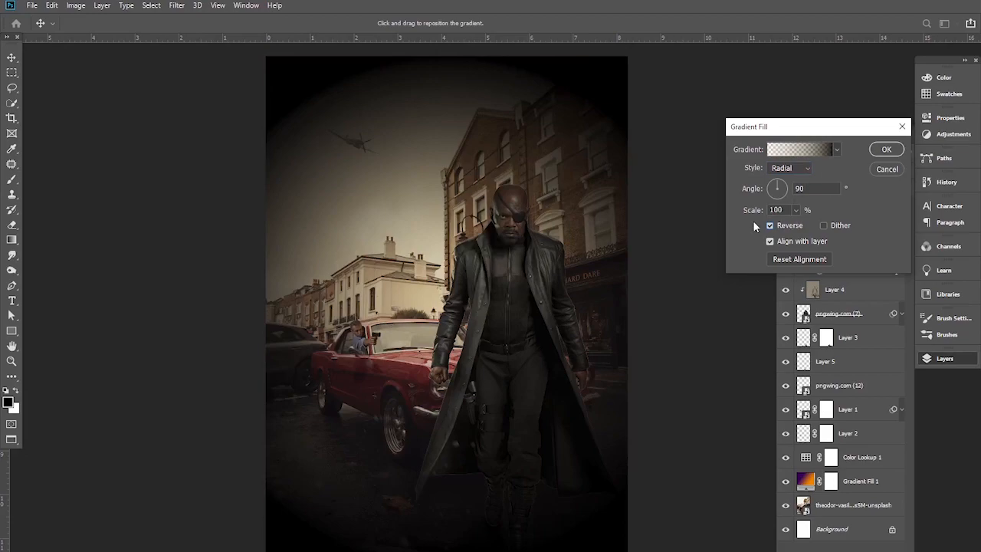
{"action": "left_click_drag", "start_coordinate": [748, 214], "coordinate": [811, 213]}
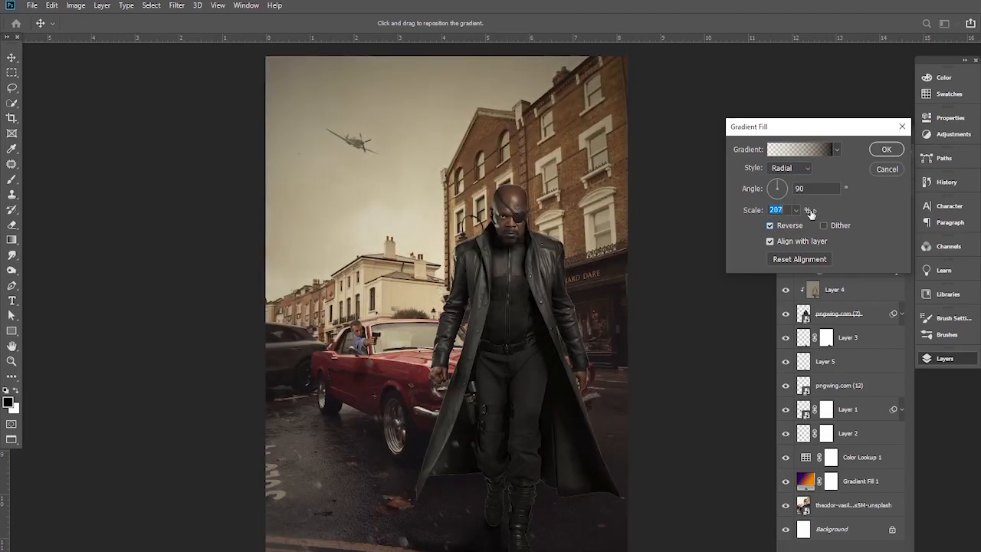
{"action": "left_click", "coordinate": [887, 149]}
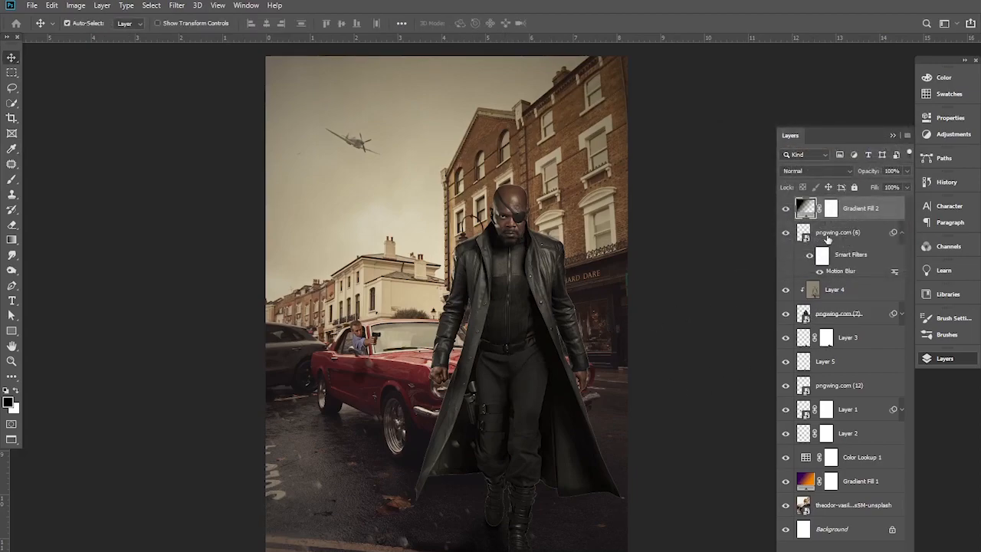
Compare the image with and without the vignette gradient fill and lower its layer opacity to 49%
{"action": "left_click", "coordinate": [785, 208]}
{"action": "left_click", "coordinate": [786, 209]}
{"action": "left_click", "coordinate": [785, 208]}
{"action": "left_click", "coordinate": [785, 209]}
{"action": "left_click_drag", "start_coordinate": [873, 173], "coordinate": [834, 174]}
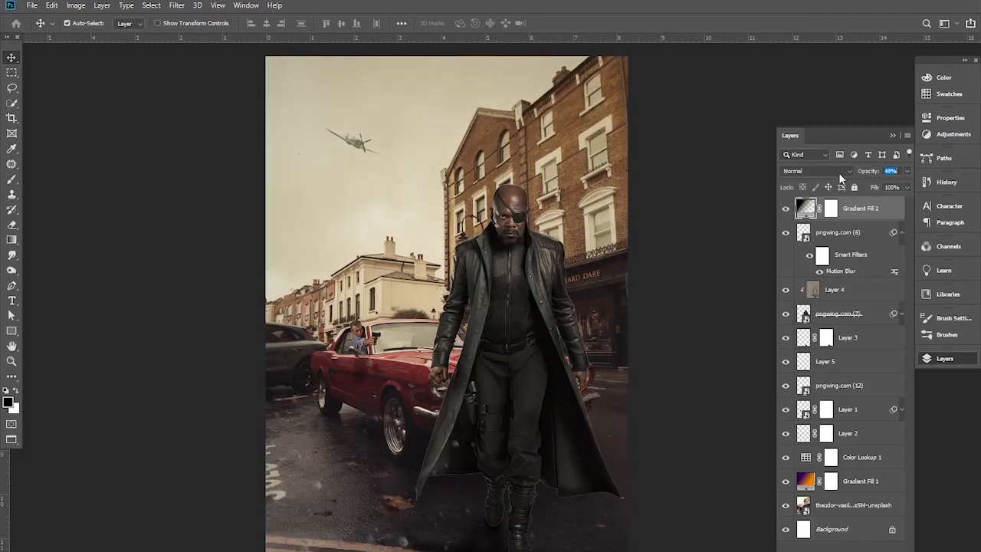
Create a new layer and draw a black-to-transparent linear gradient upward from the bottom edge of the image to about the man's waist
{"action": "key", "text": "ctrl+plus"}
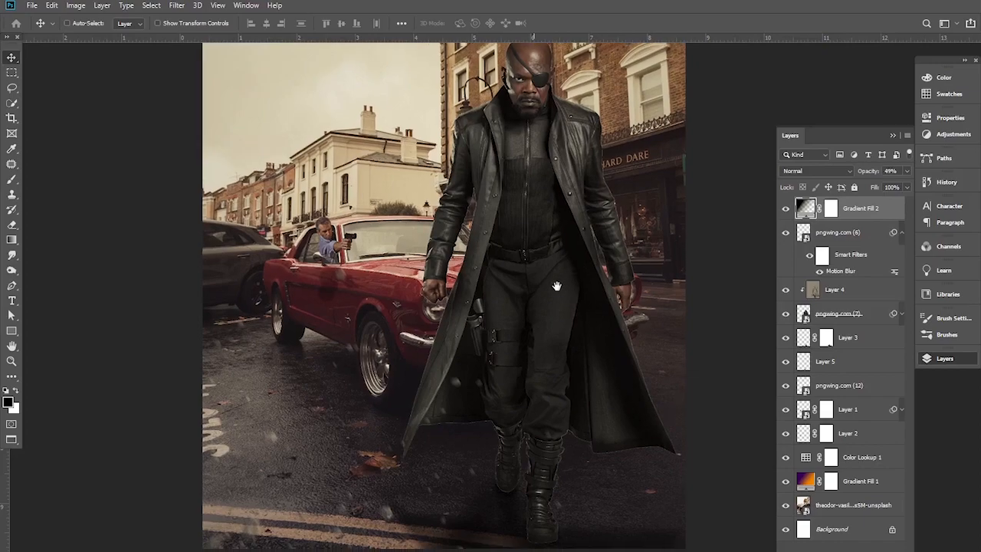
{"action": "key", "text": "ctrl+shift+alt+n"}
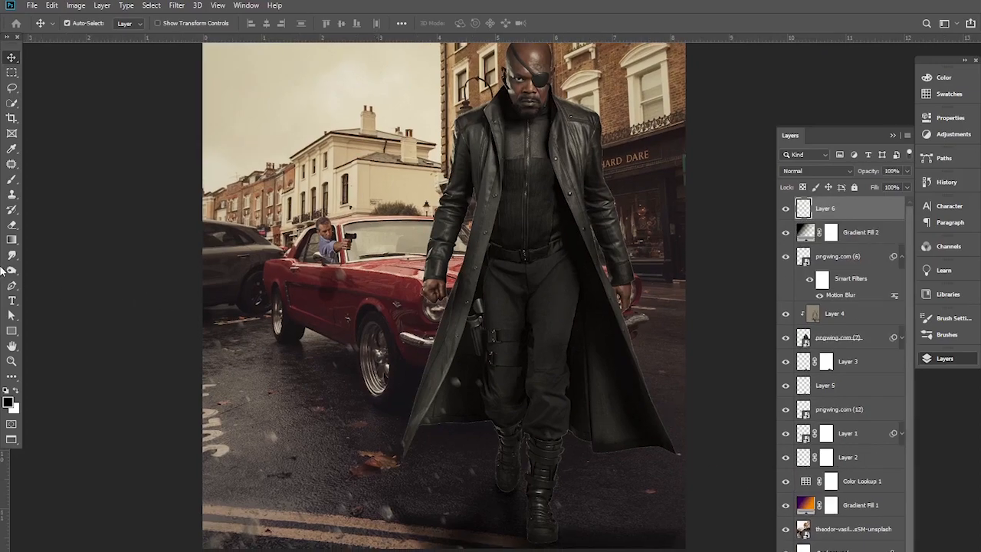
{"action": "left_click", "coordinate": [12, 239]}
{"action": "left_click_drag", "start_coordinate": [434, 548], "coordinate": [433, 253]}
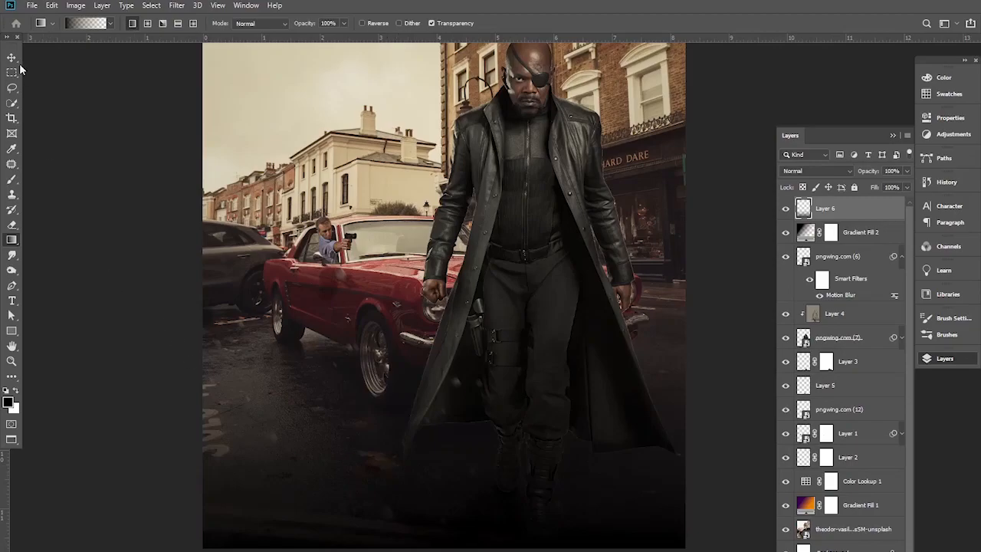
{"action": "left_click", "coordinate": [11, 57]}
{"action": "key", "text": "ctrl+minus"}
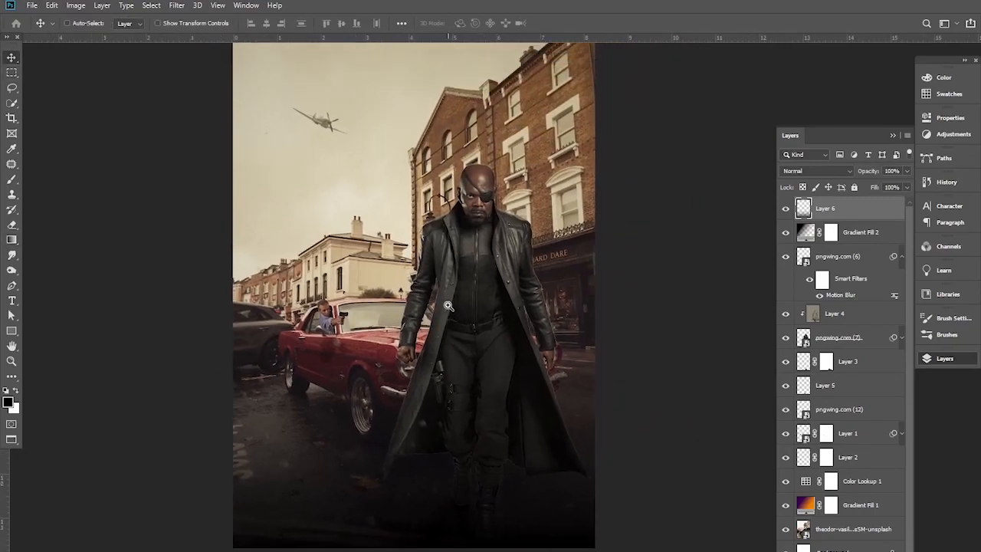
Lower the opacity of the bottom gradient layer to 84% and check the whole composition
{"action": "left_click", "coordinate": [449, 306], "text": "ctrl"}
{"action": "left_click_drag", "start_coordinate": [462, 309], "coordinate": [469, 277]}
{"action": "left_click", "coordinate": [463, 391], "text": "alt"}
{"action": "left_click_drag", "start_coordinate": [865, 176], "coordinate": [858, 174]}
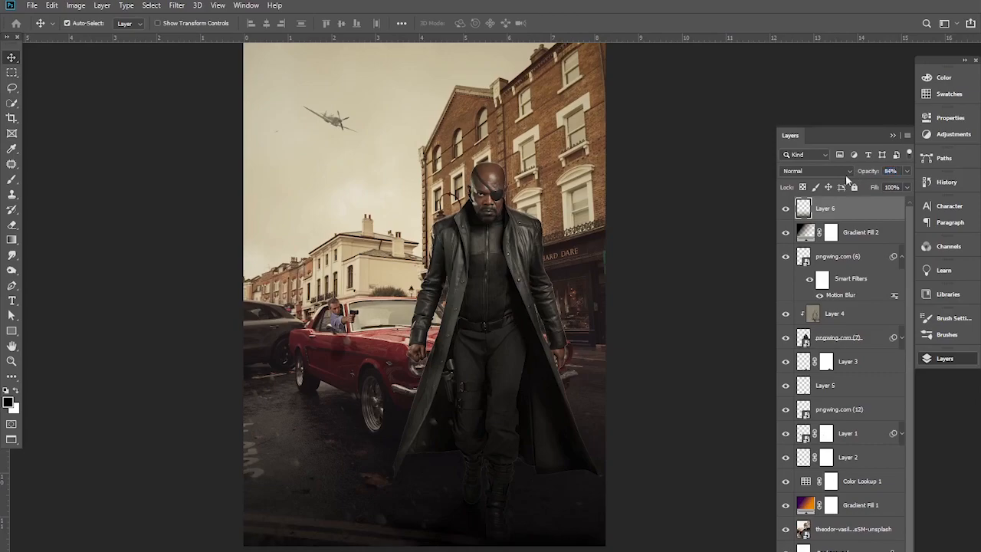
{"action": "left_click", "coordinate": [461, 235], "text": "alt"}
{"action": "left_click", "coordinate": [458, 243], "text": "ctrl"}
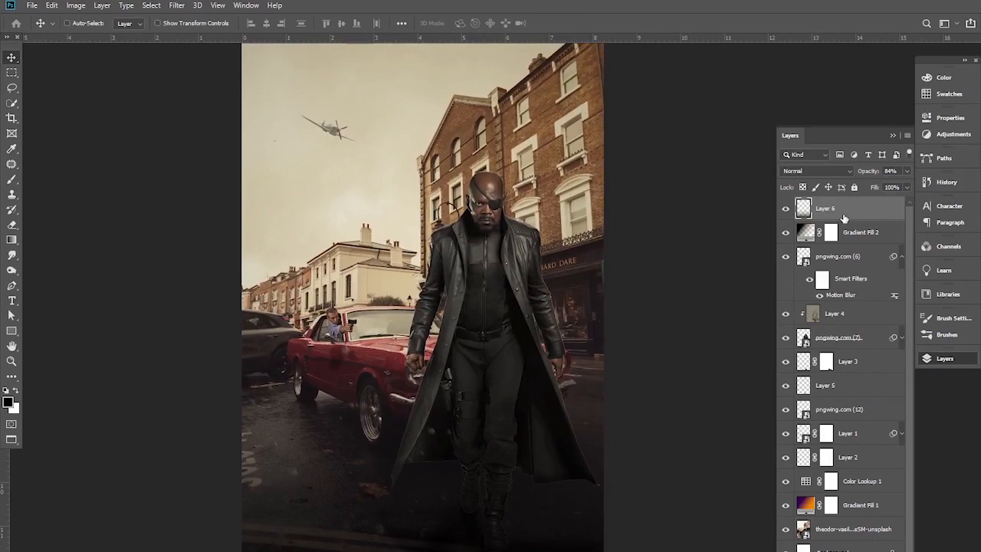
Stamp all visible layers into a new top layer and, in the Camera Raw Filter, set Temperature to -13 and Tint to -9
{"action": "key", "text": "ctrl+alt+shift+e"}
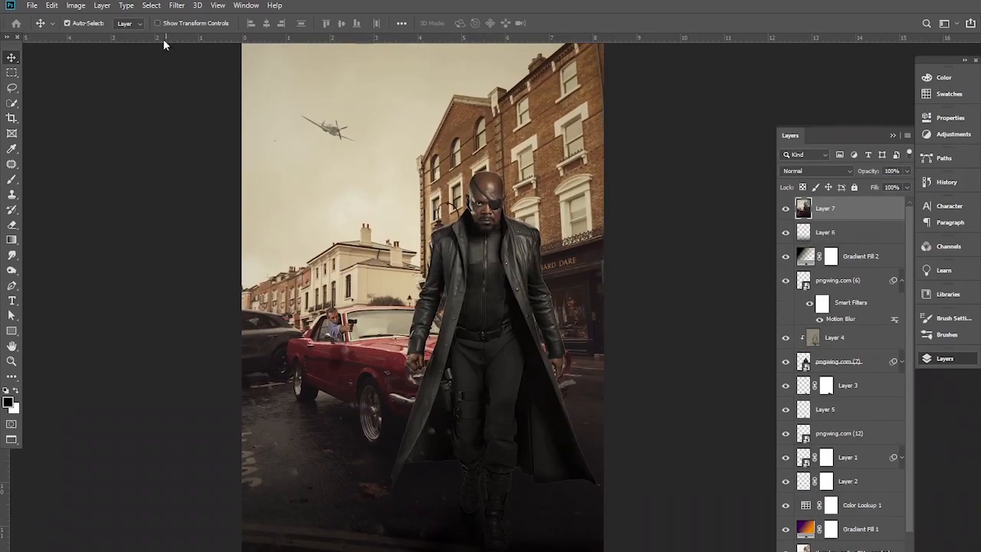
{"action": "left_click", "coordinate": [174, 7]}
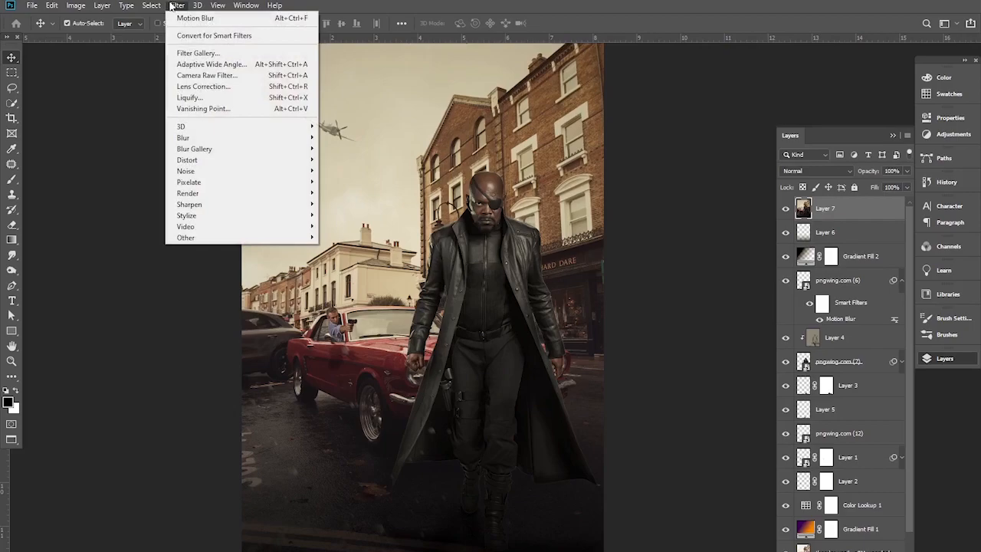
{"action": "left_click", "coordinate": [201, 75]}
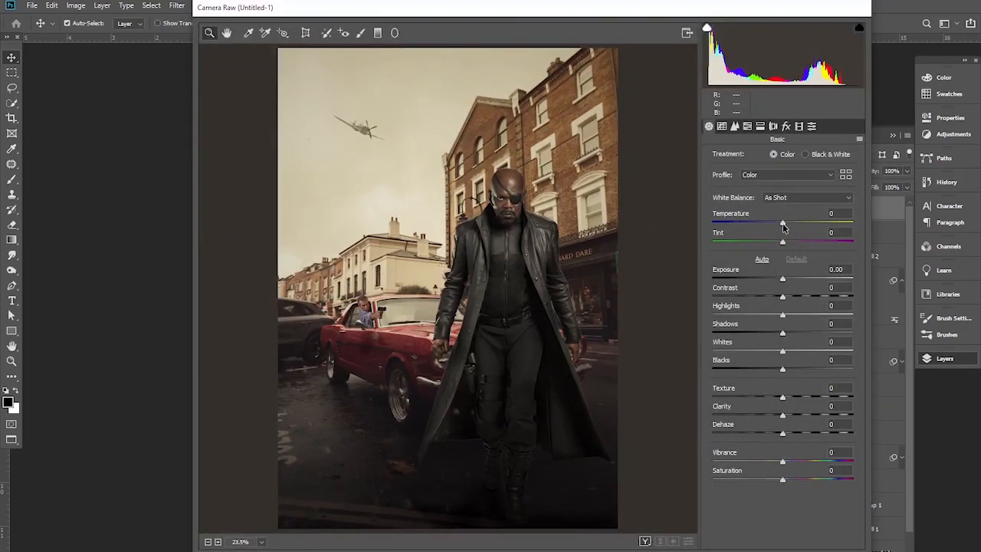
{"action": "mouse_move", "coordinate": [783, 227]}
{"action": "left_mouse_down"}
{"action": "mouse_move", "coordinate": [773, 229]}
{"action": "mouse_move", "coordinate": [789, 244]}
{"action": "mouse_move", "coordinate": [779, 246]}
{"action": "left_mouse_up"}
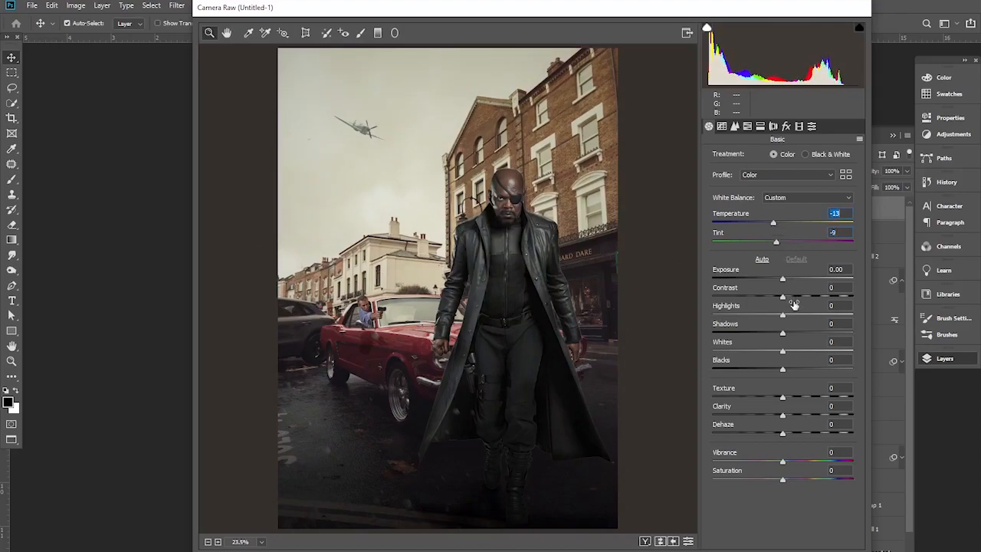
Set Exposure to -0.25, Contrast to +6, Highlights to -58 and Shadows to +38 in the Camera Raw Filter
{"action": "left_click_drag", "start_coordinate": [785, 283], "coordinate": [731, 320]}
{"action": "left_click_drag", "start_coordinate": [784, 335], "coordinate": [809, 335]}
{"action": "left_click_drag", "start_coordinate": [727, 316], "coordinate": [742, 322]}
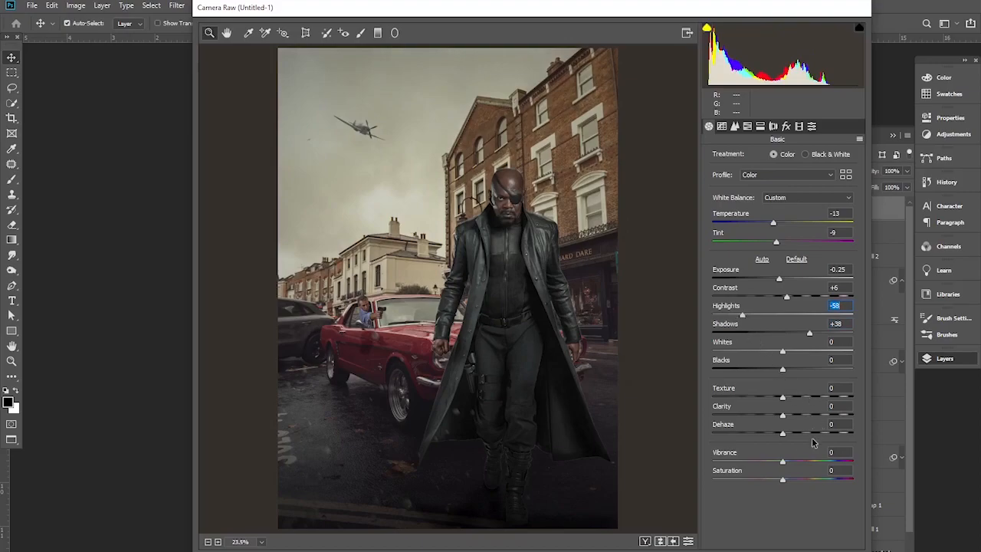
Set Texture to +14 and Clarity to +11, slightly reduce the Vibrance, and apply the Camera Raw Filter
{"action": "left_click_drag", "start_coordinate": [783, 398], "coordinate": [791, 417]}
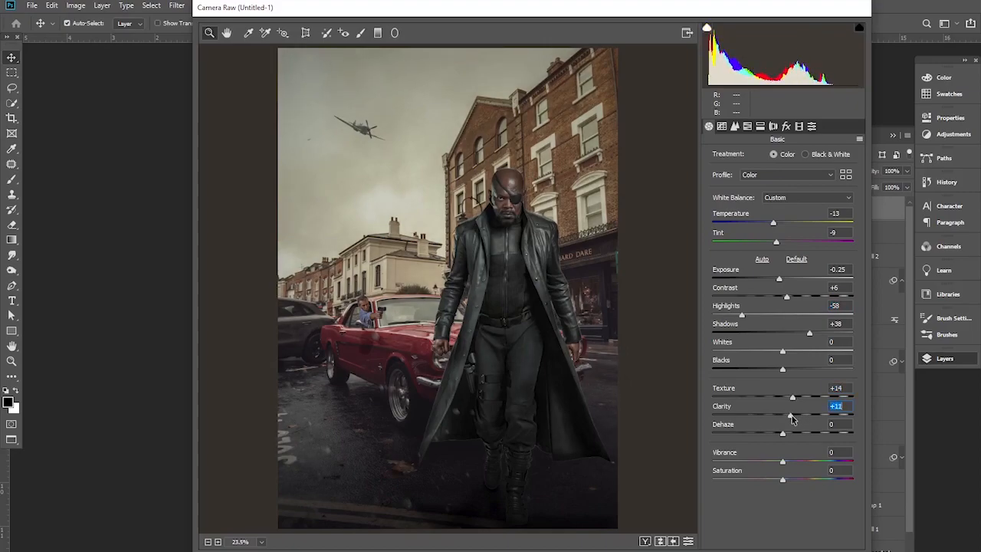
{"action": "mouse_move", "coordinate": [783, 461]}
{"action": "left_mouse_down"}
{"action": "mouse_move", "coordinate": [765, 465]}
{"action": "mouse_move", "coordinate": [781, 466]}
{"action": "left_mouse_up"}
{"action": "key", "text": "Return"}
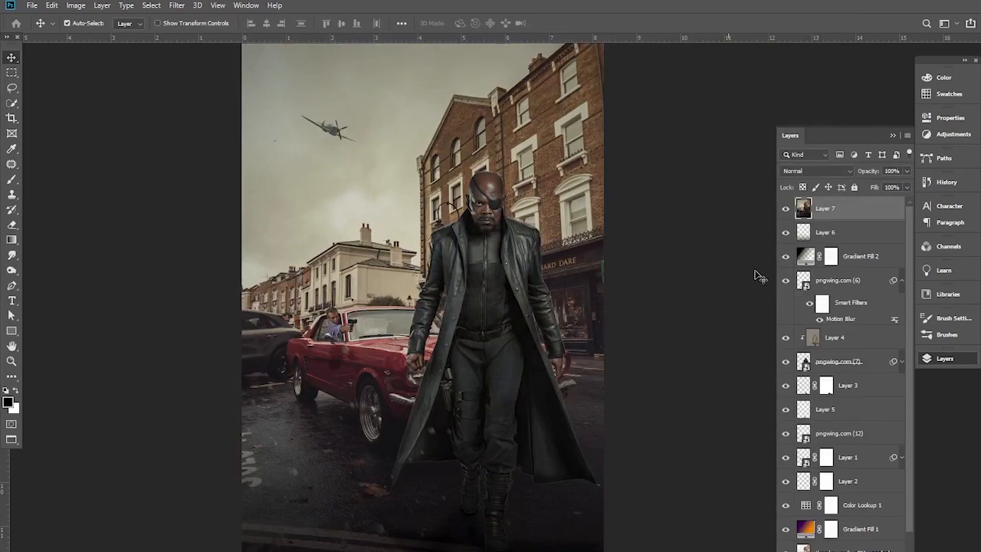
Move the vignette gradient fill above the stamped Layer 7, then place the bottom gradient Layer 6 on top of the stack
{"action": "left_click_drag", "start_coordinate": [848, 259], "coordinate": [848, 204]}
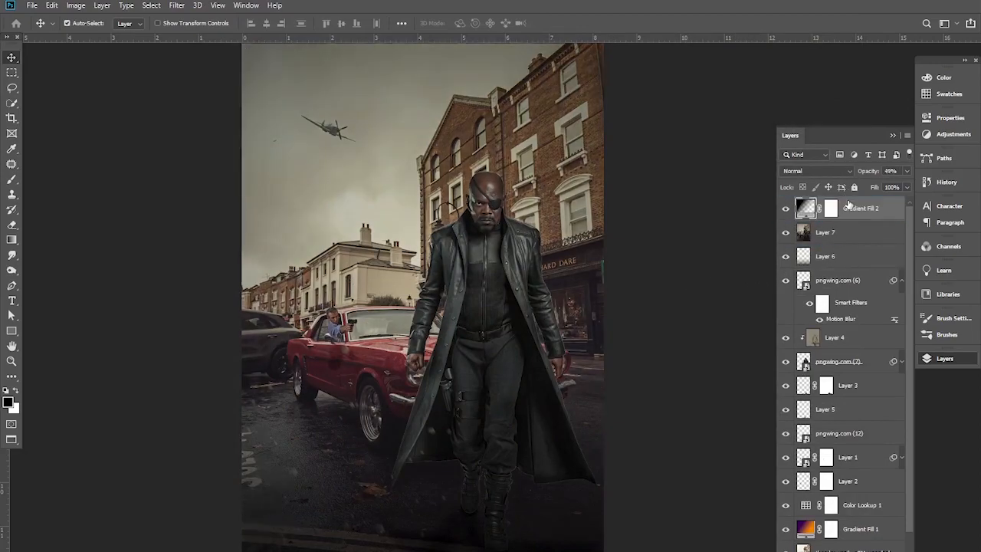
{"action": "left_click", "coordinate": [786, 209]}
{"action": "left_click", "coordinate": [786, 210]}
{"action": "left_click_drag", "start_coordinate": [834, 259], "coordinate": [834, 204]}
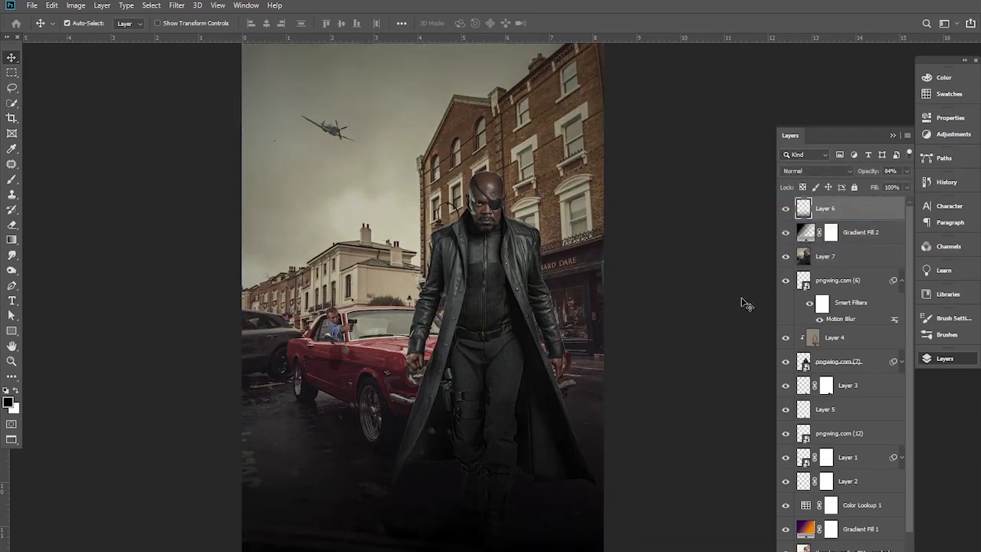
Lower the opacity of the bottom gradient Layer 6 to 27%
{"action": "left_click", "coordinate": [461, 269], "text": "ctrl+alt"}
{"action": "left_click", "coordinate": [464, 274], "text": "ctrl"}
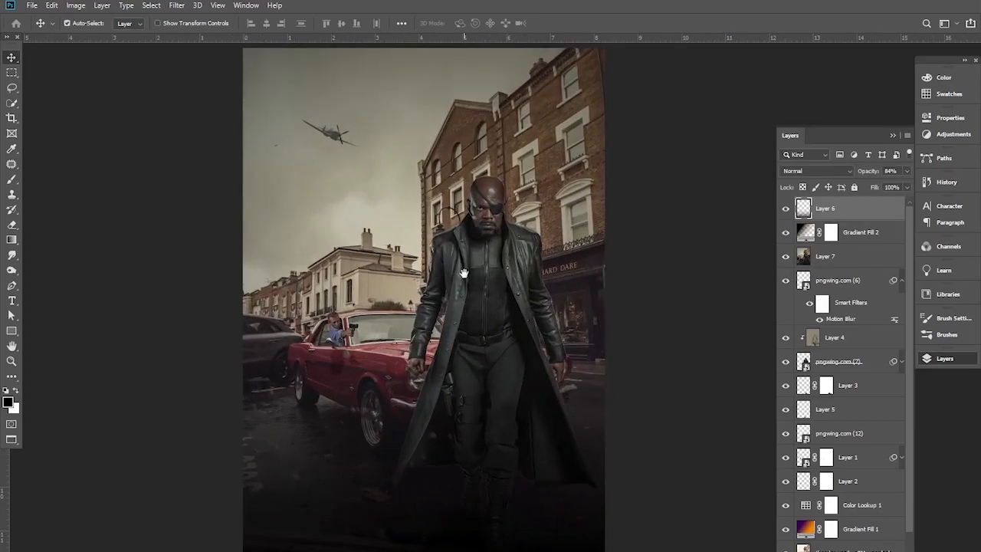
{"action": "left_click_drag", "start_coordinate": [865, 171], "coordinate": [834, 173]}
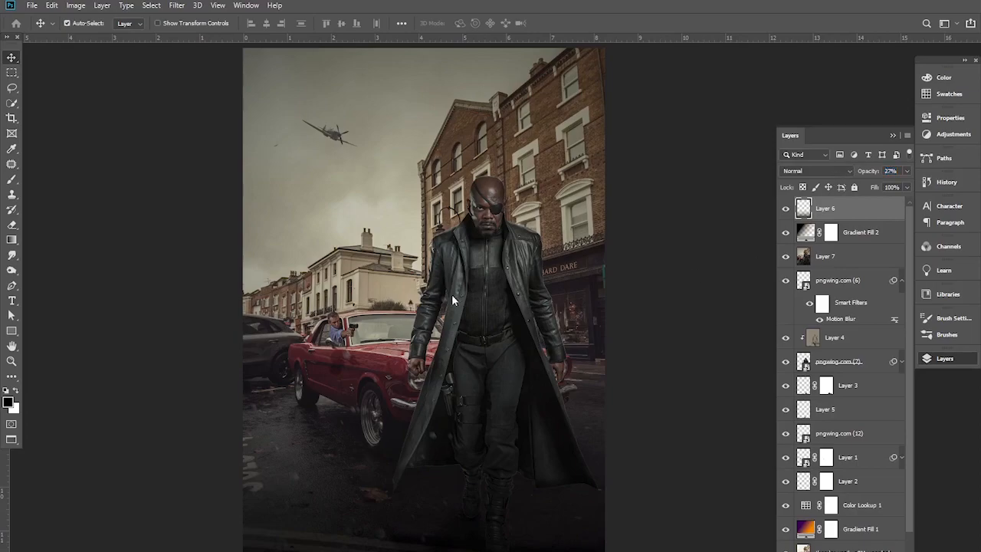
Add a Color Balance adjustment above Layer 6, shift the midtones slightly toward cyan, fine-tune the other two color axes, and compare before and after
{"action": "left_click", "coordinate": [657, 265]}
{"action": "left_click", "coordinate": [836, 219]}
{"action": "left_click", "coordinate": [843, 548]}
{"action": "left_click", "coordinate": [887, 471]}
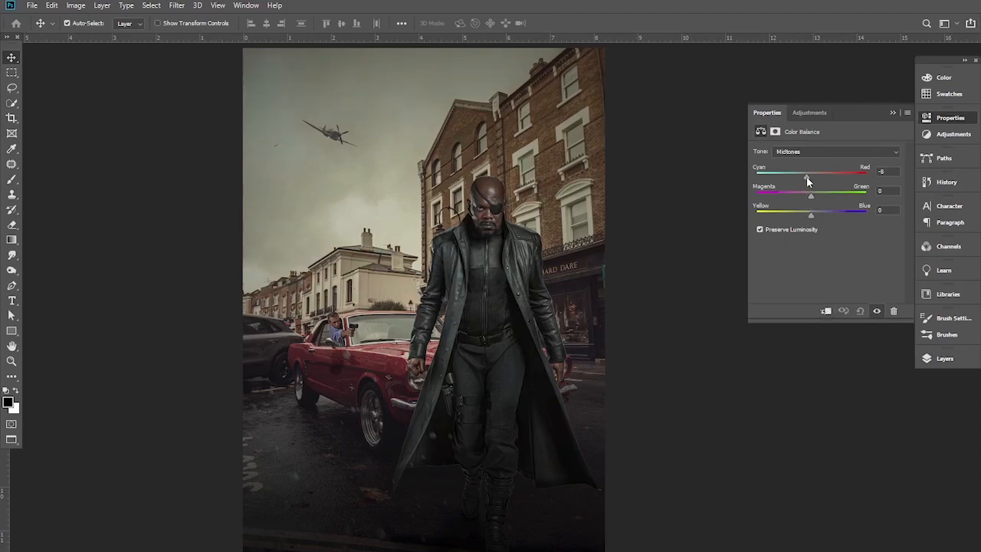
{"action": "left_click_drag", "start_coordinate": [809, 178], "coordinate": [808, 178]}
{"action": "left_click_drag", "start_coordinate": [812, 221], "coordinate": [807, 200]}
{"action": "left_click", "coordinate": [893, 113]}
{"action": "left_click", "coordinate": [943, 359]}
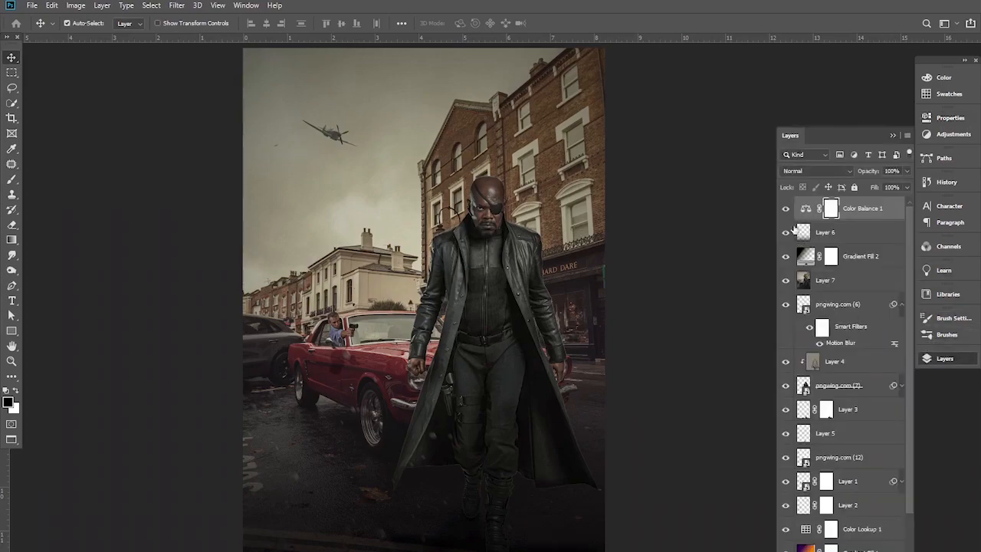
{"action": "left_click", "coordinate": [789, 213]}
{"action": "left_click", "coordinate": [789, 212]}
{"action": "left_click", "coordinate": [789, 212]}
{"action": "left_click", "coordinate": [789, 213]}
Add a Curves adjustment clipped to Color Balance 1, pulling in the white point and lowering the upper tones, and compare before and after
{"action": "left_click", "coordinate": [843, 551]}
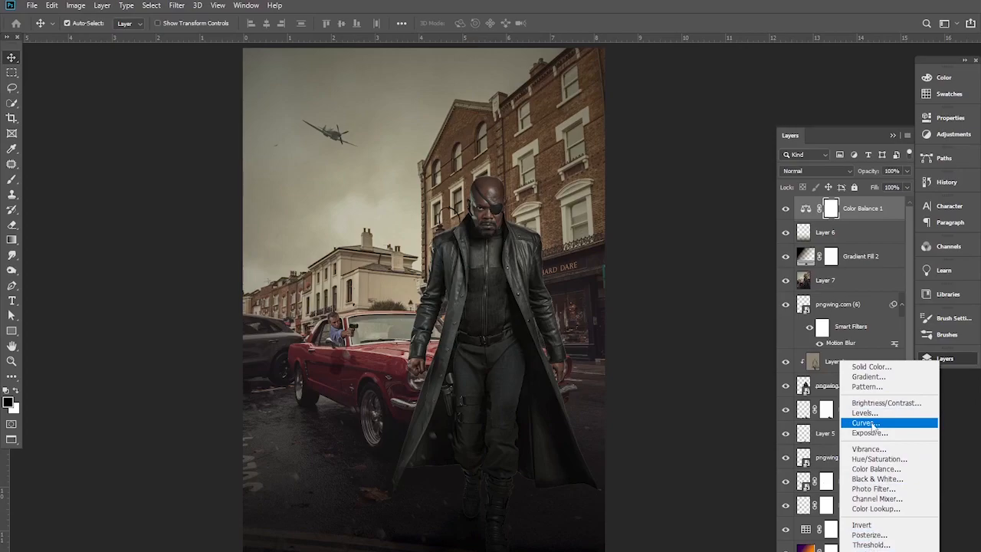
{"action": "left_click", "coordinate": [873, 424]}
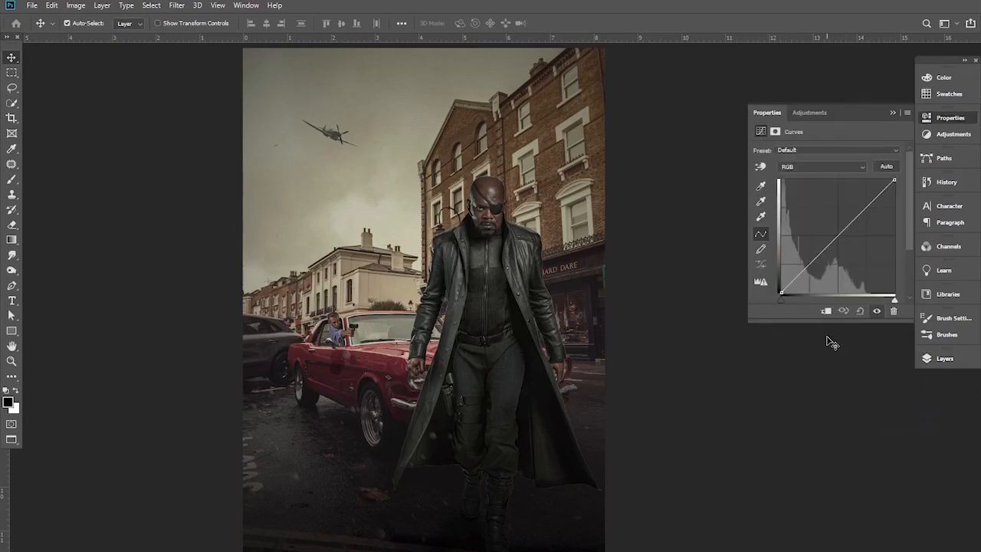
{"action": "left_click_drag", "start_coordinate": [839, 233], "coordinate": [840, 236]}
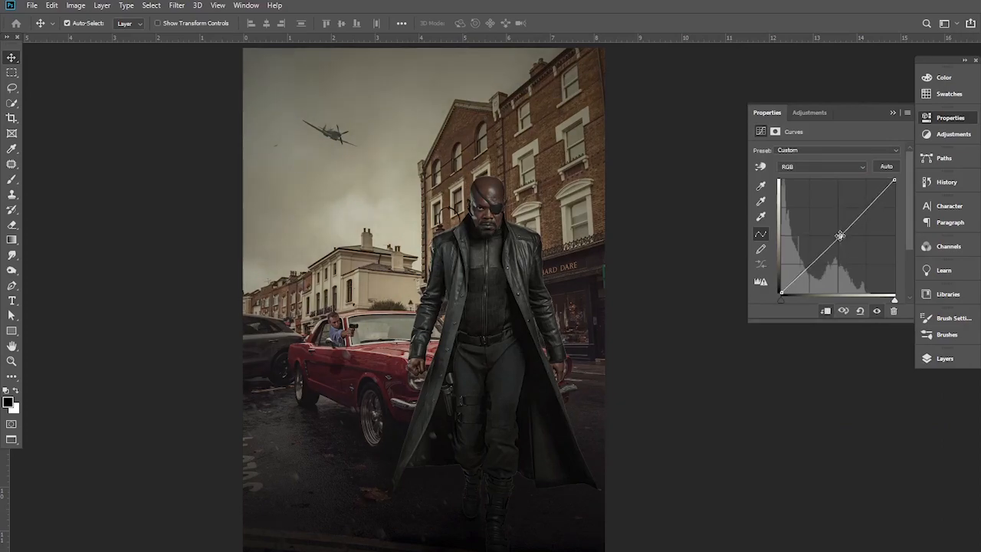
{"action": "left_click_drag", "start_coordinate": [892, 180], "coordinate": [870, 211]}
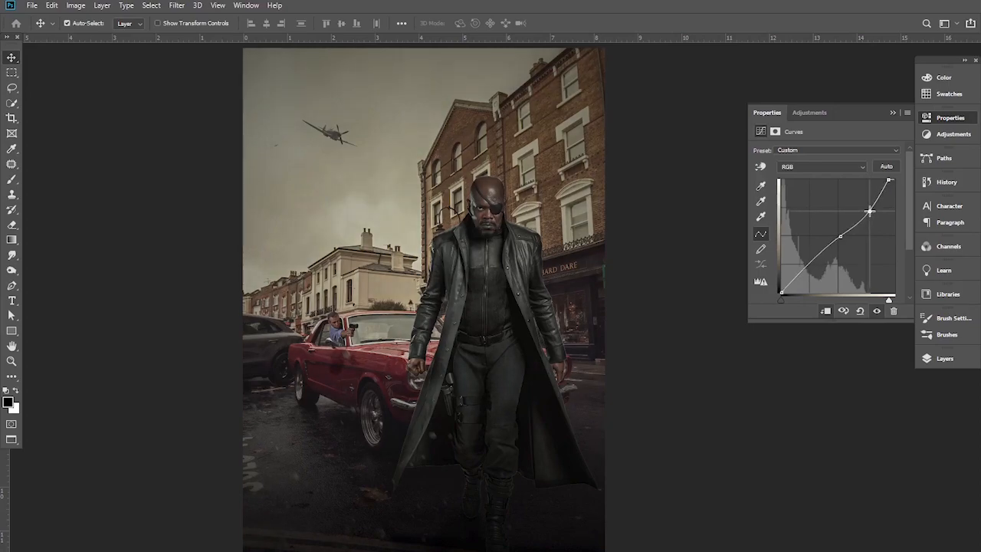
{"action": "left_click_drag", "start_coordinate": [818, 257], "coordinate": [819, 259]}
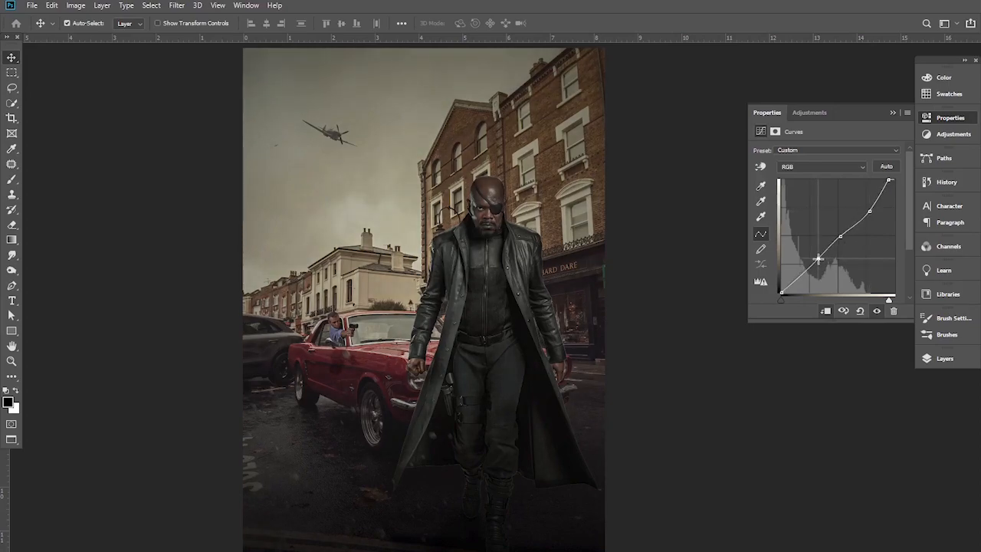
{"action": "left_click", "coordinate": [892, 113]}
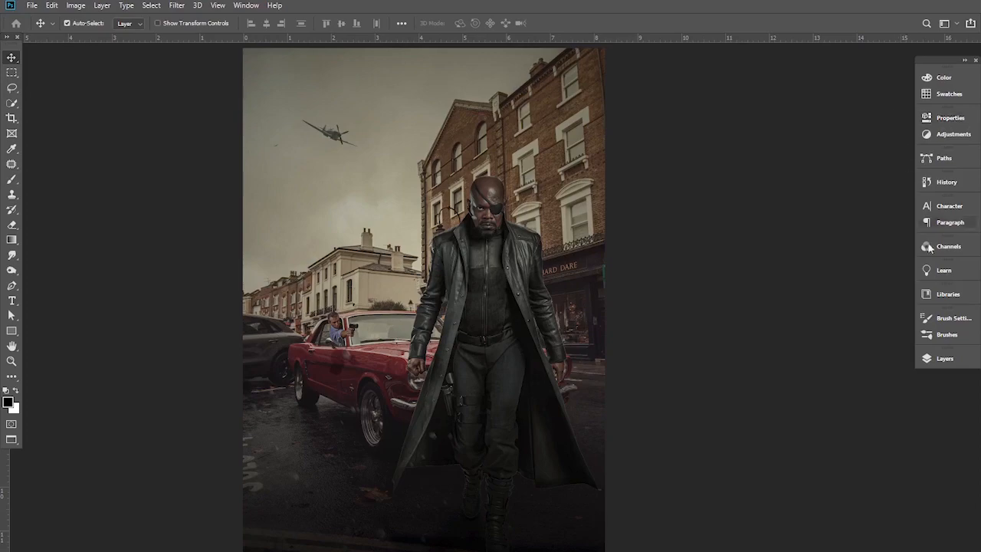
{"action": "left_click", "coordinate": [941, 358]}
{"action": "left_click", "coordinate": [785, 209]}
{"action": "left_click", "coordinate": [785, 208]}
{"action": "left_click", "coordinate": [786, 209]}
{"action": "left_click", "coordinate": [786, 208]}
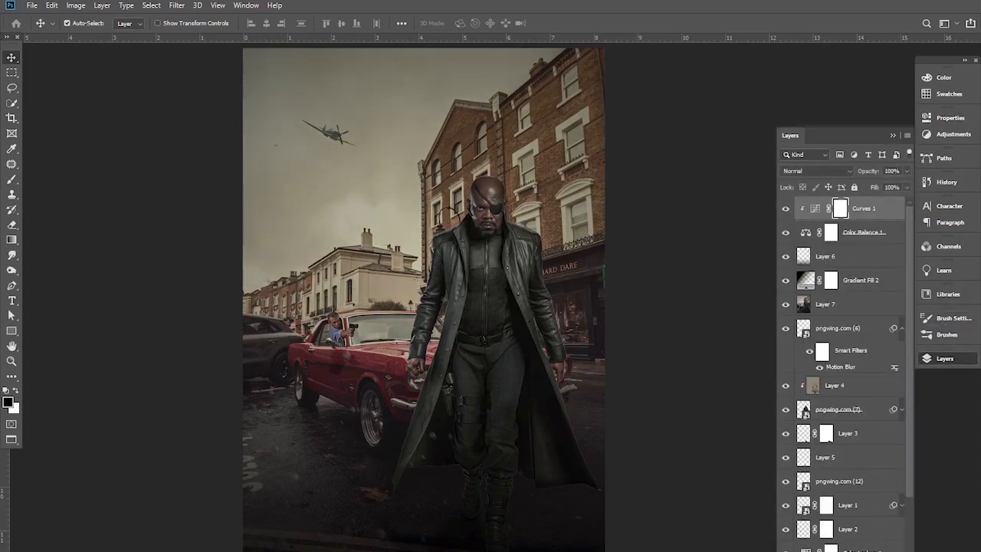
Add a Channel Mixer adjustment with the red output at Green -8, Blue +8 and Constant -2, and compare before and after
{"action": "left_click", "coordinate": [851, 551]}
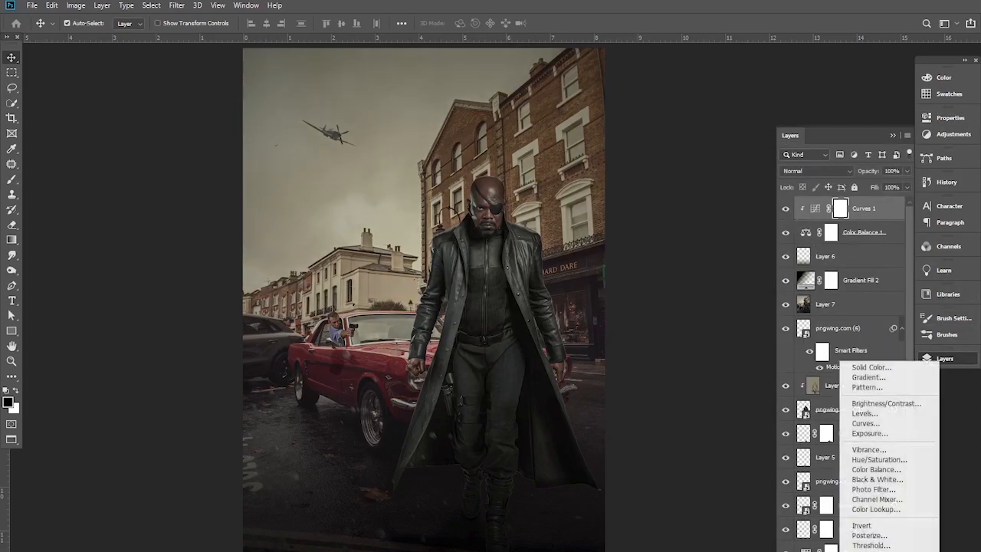
{"action": "left_click", "coordinate": [882, 499]}
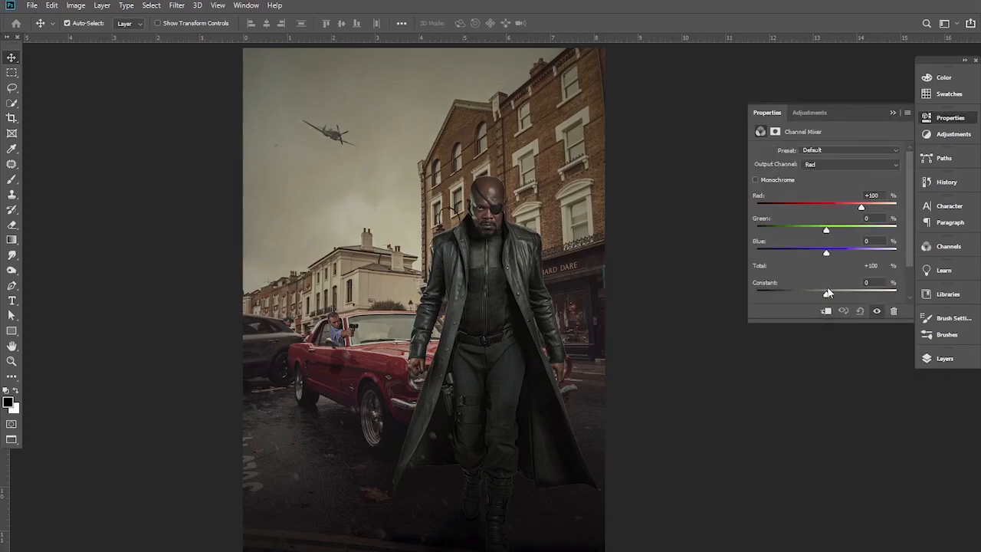
{"action": "left_click_drag", "start_coordinate": [828, 298], "coordinate": [826, 299]}
{"action": "left_click_drag", "start_coordinate": [828, 251], "coordinate": [832, 258]}
{"action": "left_click_drag", "start_coordinate": [828, 232], "coordinate": [825, 235]}
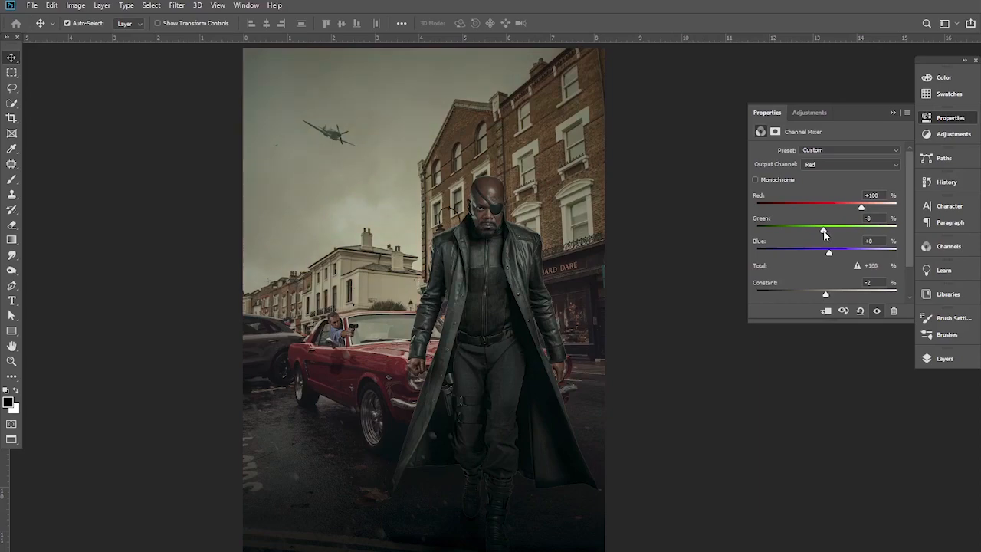
{"action": "left_click", "coordinate": [894, 113]}
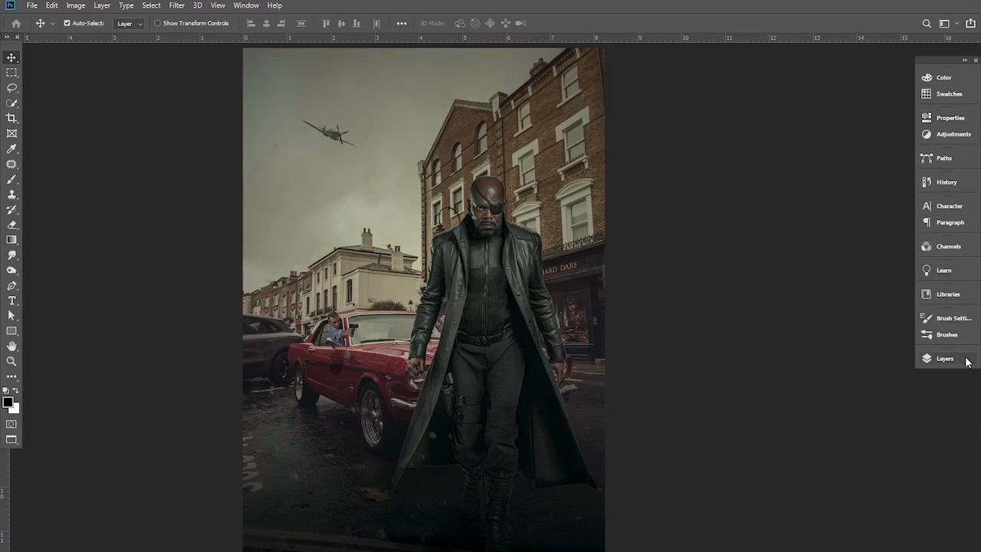
{"action": "left_click", "coordinate": [956, 360]}
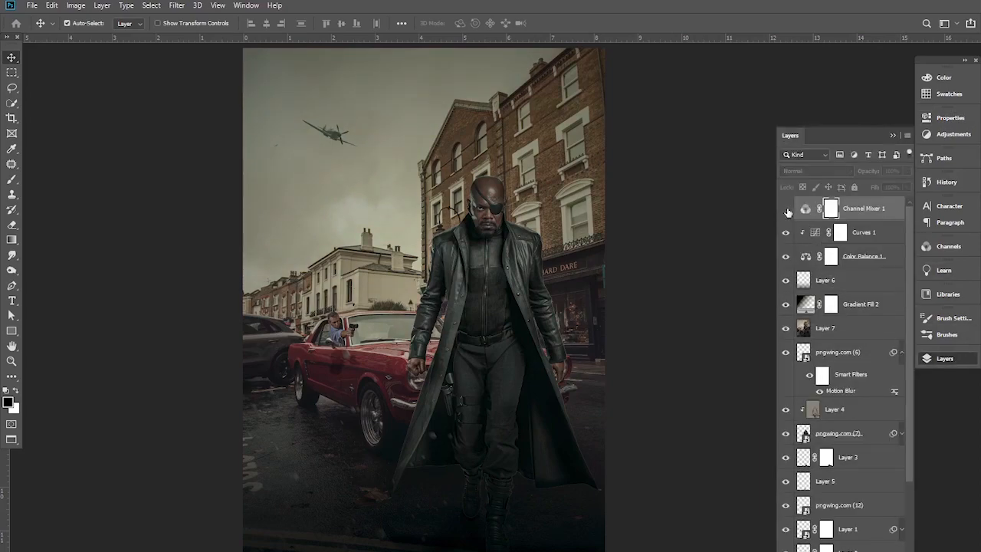
{"action": "left_click", "coordinate": [458, 330], "text": "ctrl+alt"}
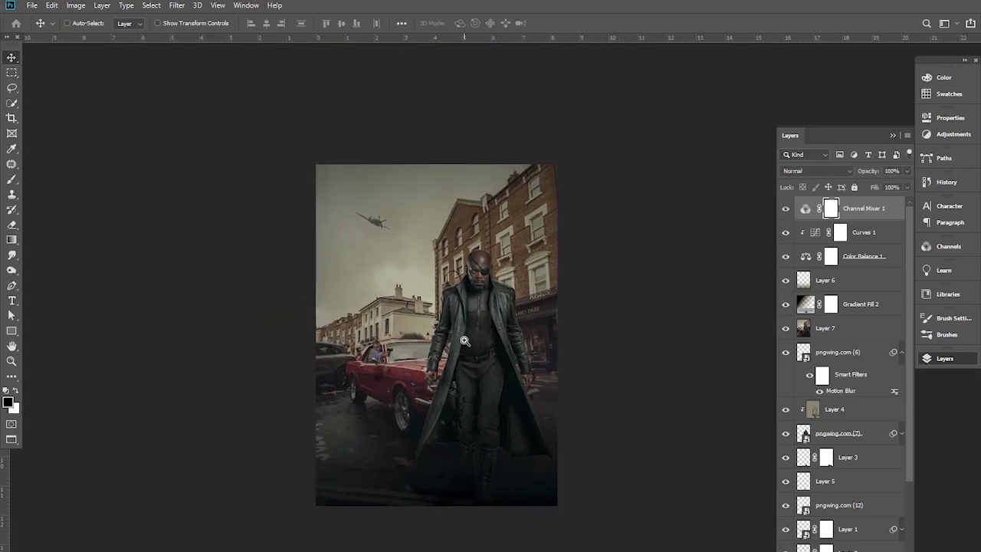
{"action": "left_click", "coordinate": [458, 330], "text": "ctrl"}
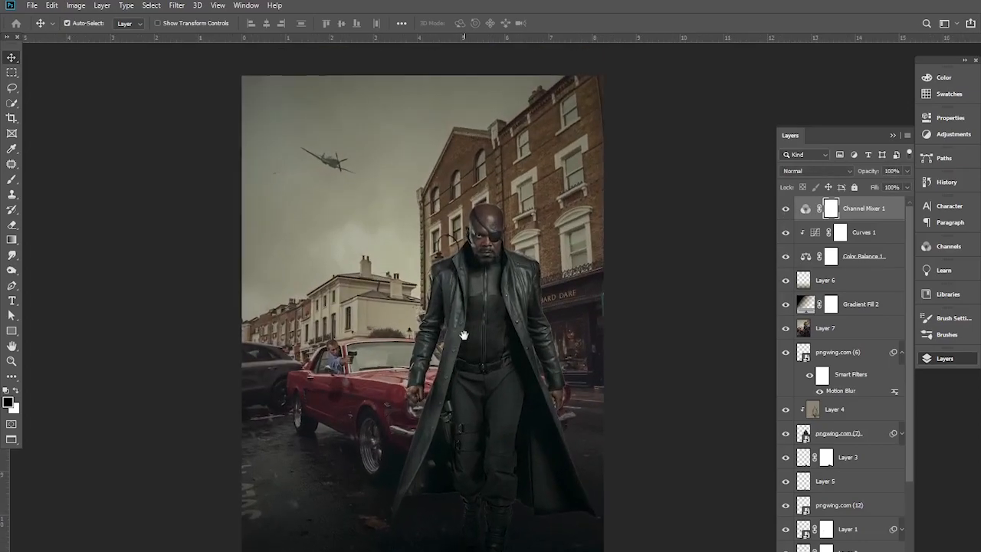
{"action": "left_click", "coordinate": [784, 282]}
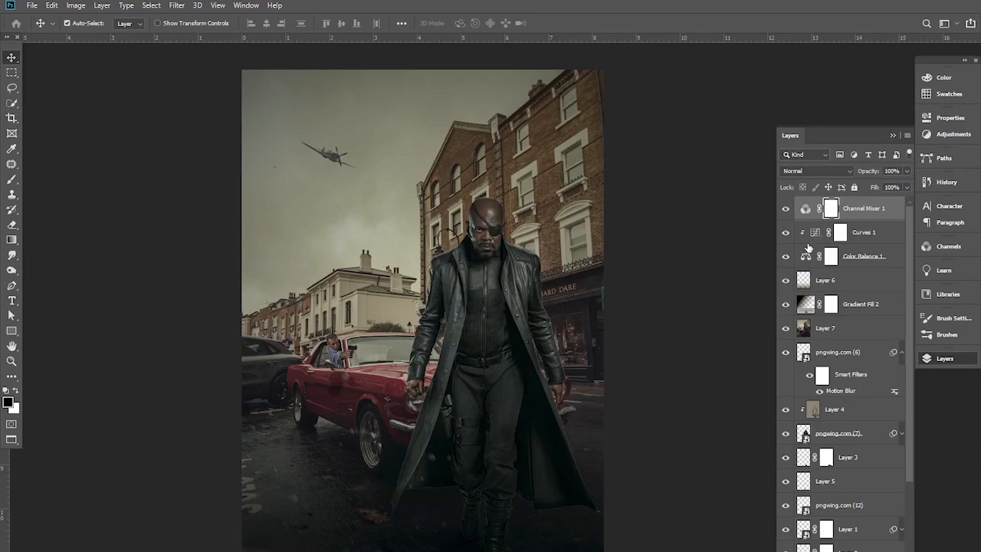
Release the Curves 1 adjustment from its clipping to Color Balance 1 and compare the image with it off and on
{"action": "left_click", "coordinate": [805, 239]}
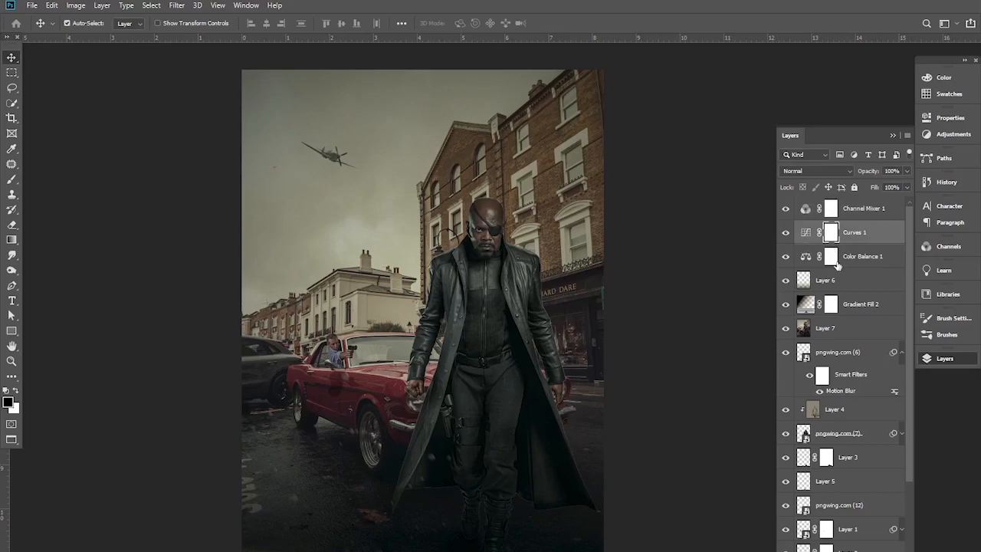
{"action": "left_click", "coordinate": [786, 234]}
{"action": "left_click", "coordinate": [785, 234]}
{"action": "left_click", "coordinate": [785, 234]}
{"action": "left_click", "coordinate": [785, 233]}
Move the bottom gradient Layer 6 above the Channel Mixer adjustment and set its opacity to 60%
{"action": "left_click", "coordinate": [837, 282]}
{"action": "left_click_drag", "start_coordinate": [837, 282], "coordinate": [843, 203]}
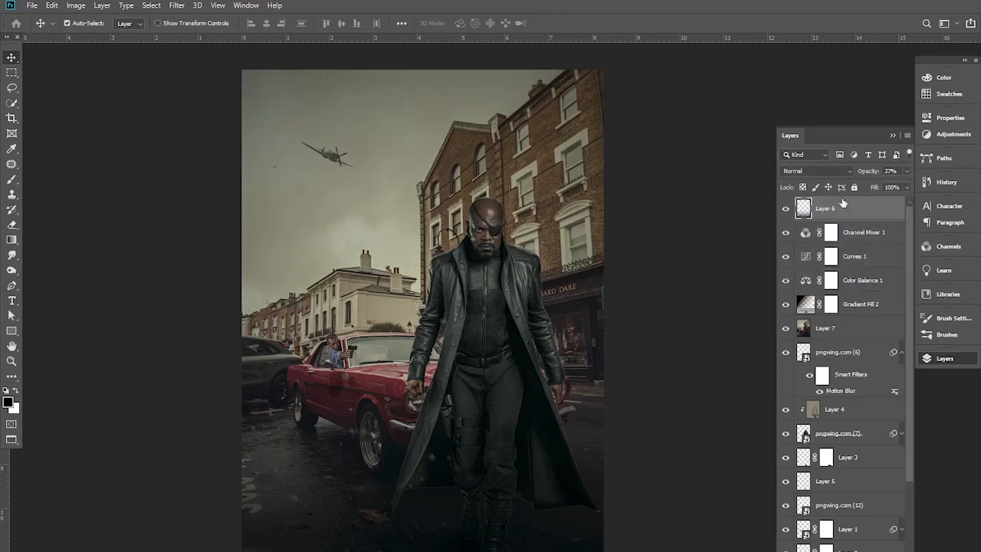
{"action": "left_click", "coordinate": [786, 209]}
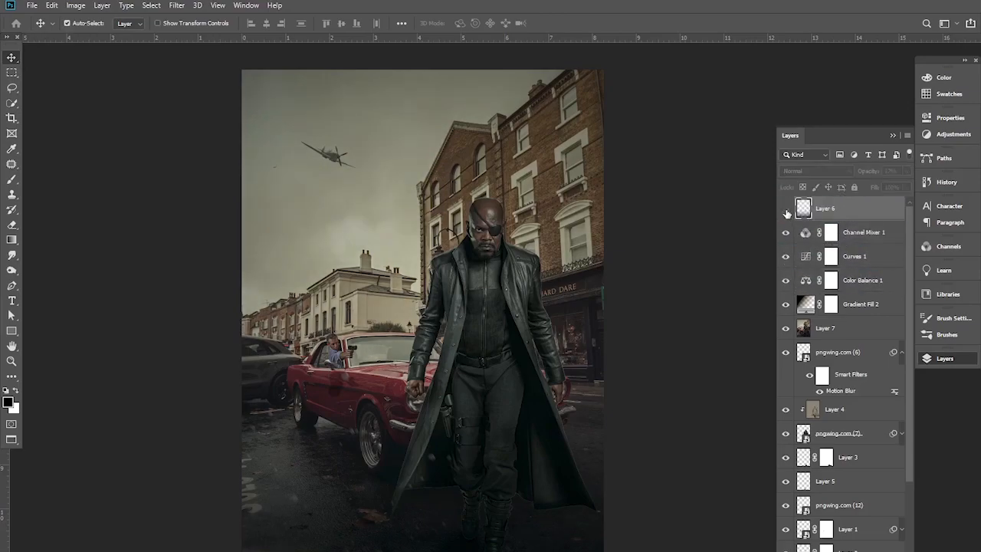
{"action": "left_click", "coordinate": [786, 209]}
{"action": "left_click", "coordinate": [890, 171]}
{"action": "type", "text": "60"}
{"action": "key", "text": "Return"}
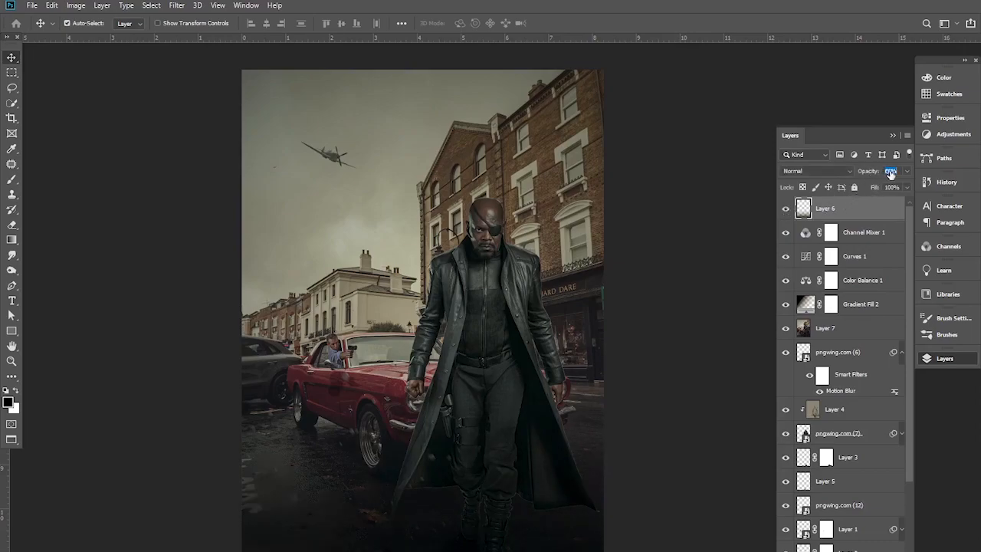
{"action": "left_click", "coordinate": [639, 317]}
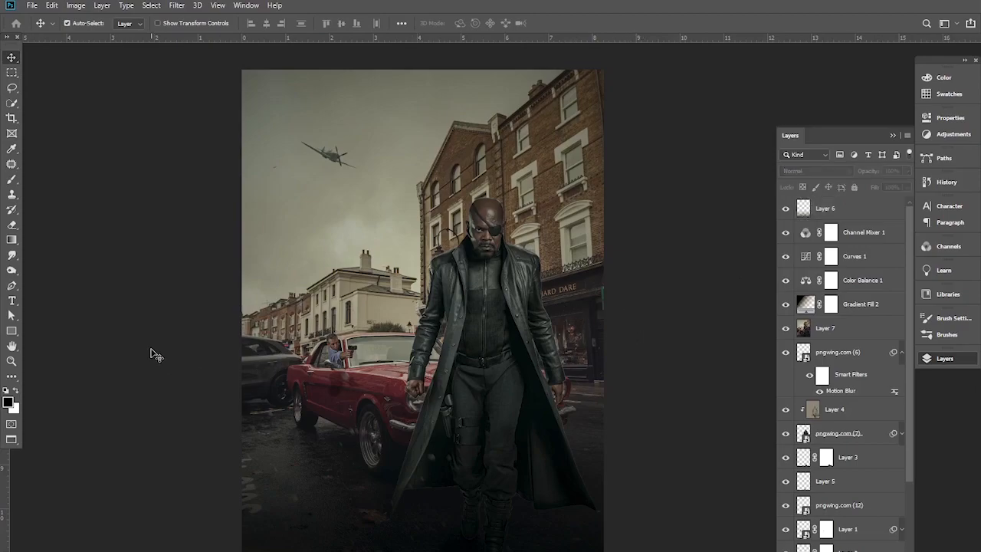
Add a text layer reading "LOSER LINE" over the red car
{"action": "left_click", "coordinate": [11, 300]}
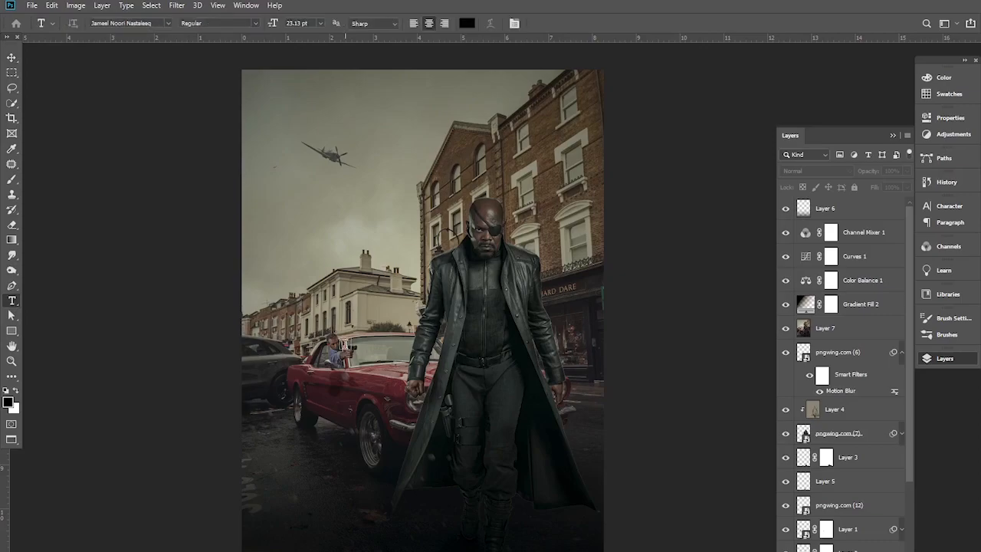
{"action": "left_click", "coordinate": [345, 345]}
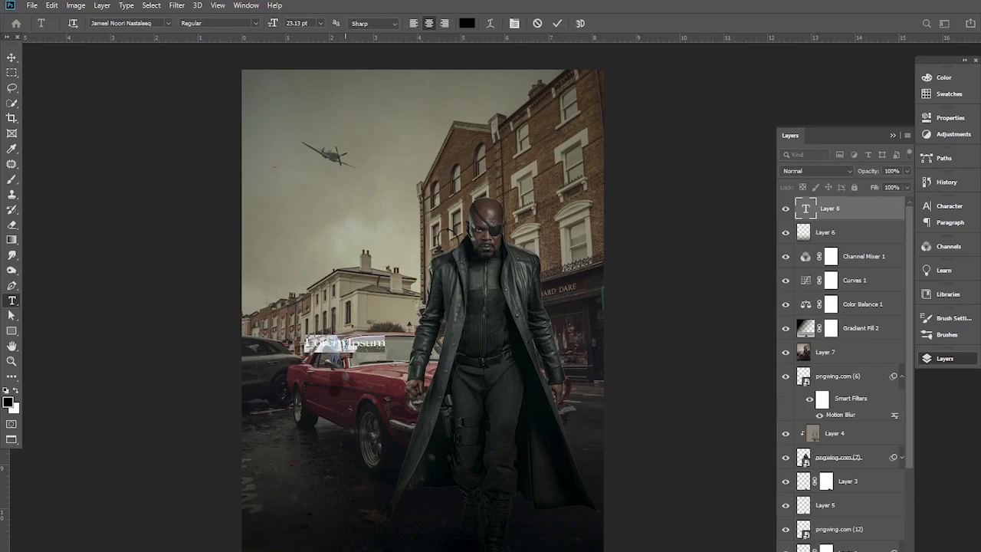
{"action": "key", "text": "BackSpace"}
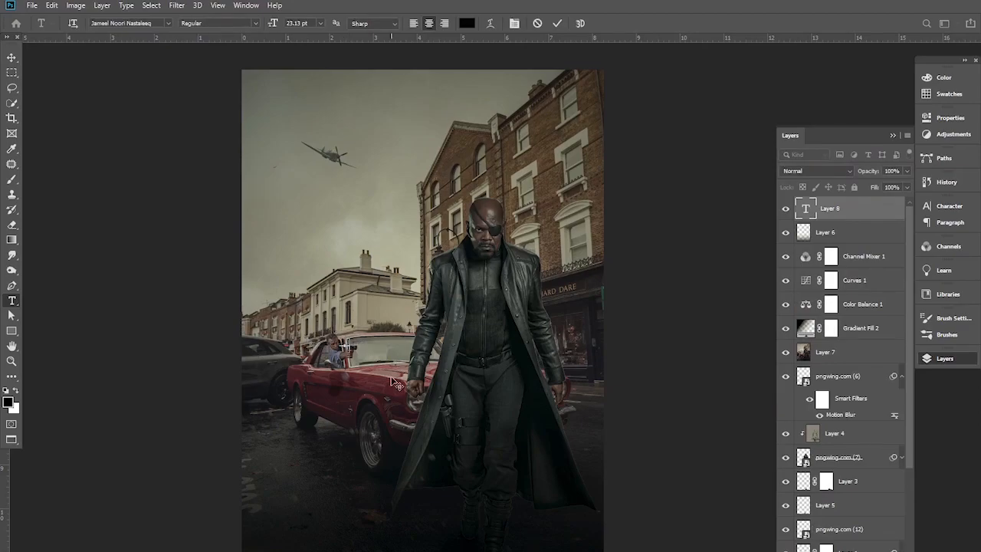
{"action": "type", "text": "Photomanip"}
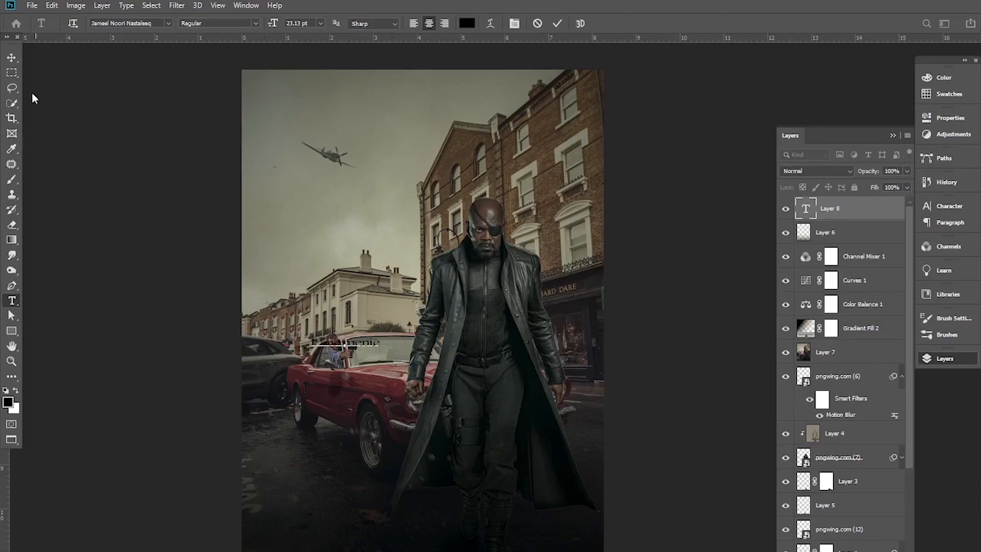
{"action": "left_click", "coordinate": [12, 57]}
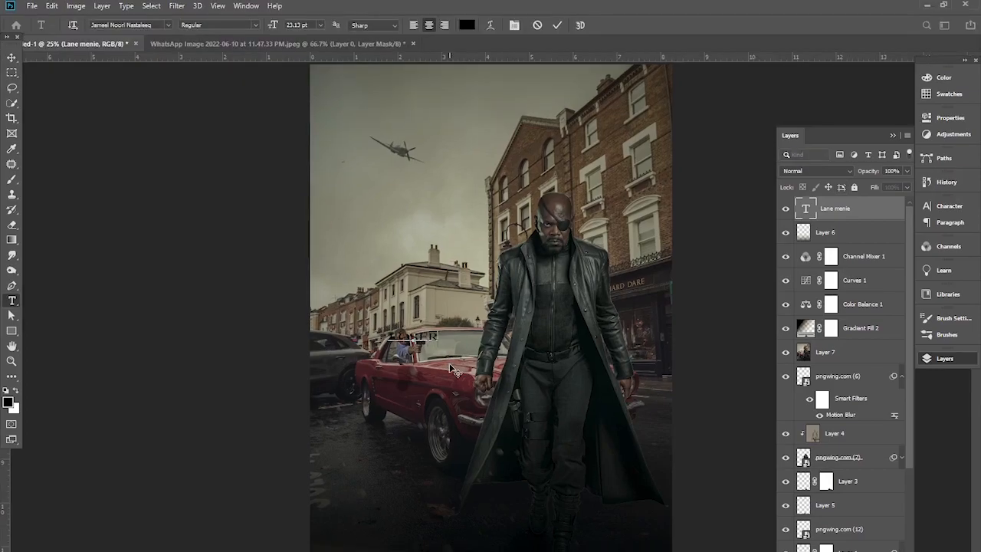
{"action": "type", "text": "LINE"}
{"action": "left_click", "coordinate": [11, 57]}
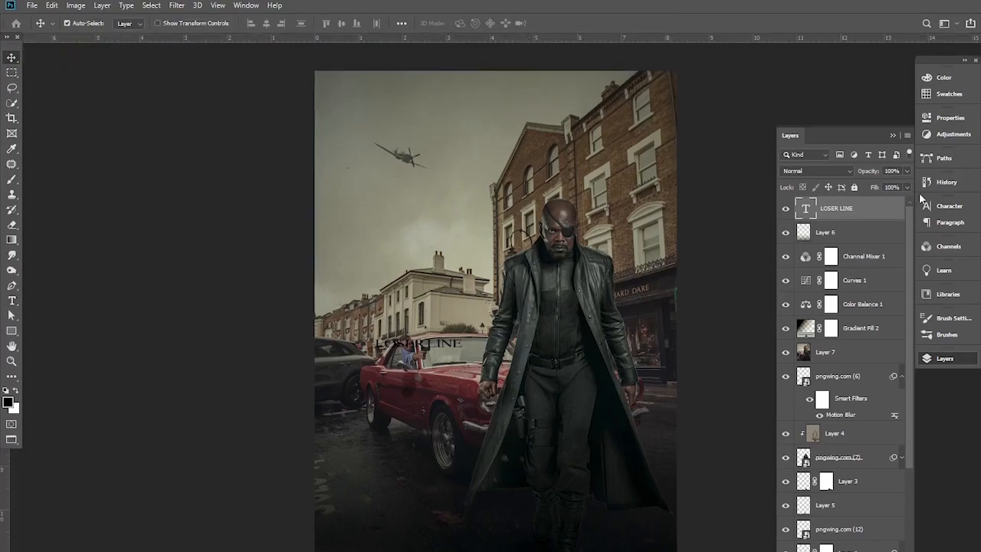
Change the font of the LOSER LINE text to Agency FB
{"action": "left_click", "coordinate": [949, 208]}
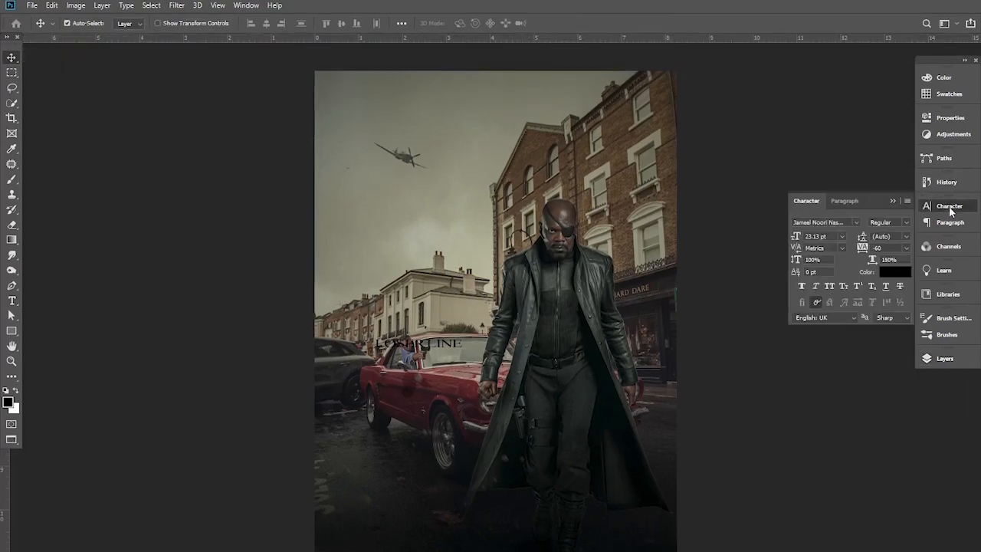
{"action": "left_click", "coordinate": [858, 226]}
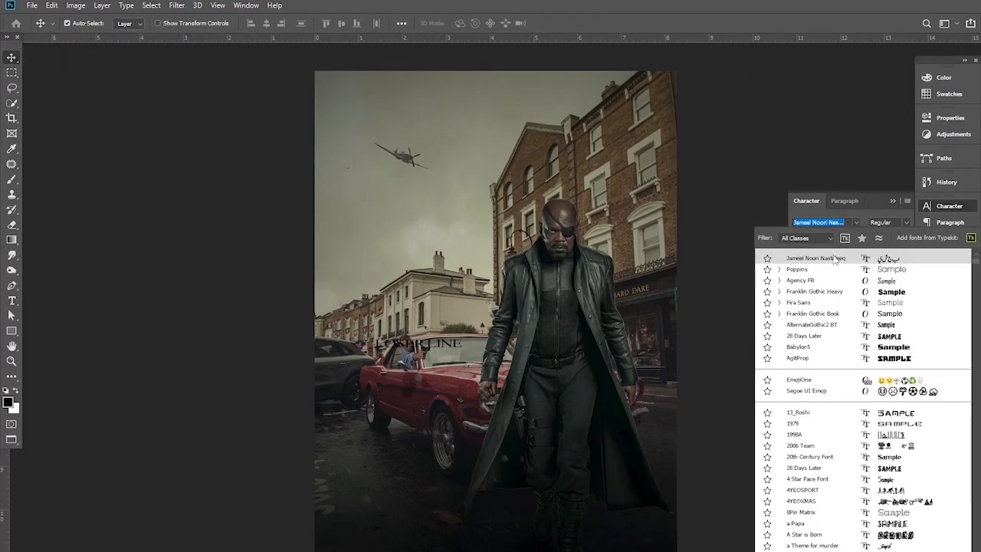
{"action": "left_click", "coordinate": [802, 280]}
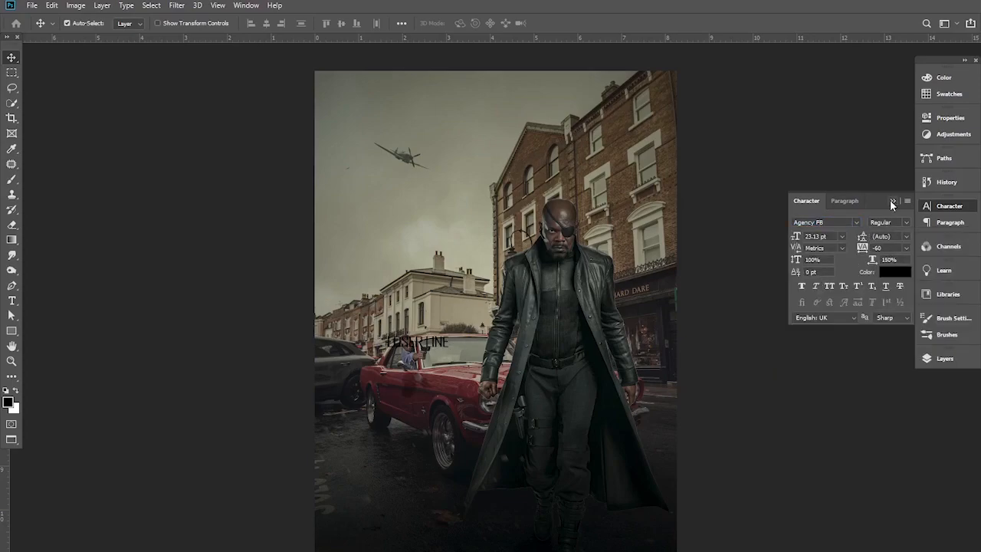
{"action": "left_click", "coordinate": [893, 202]}
Enlarge the LOSER LINE title to about 447% and center it across the man's legs in the lower part of the poster
{"action": "key", "text": "ctrl+t"}
{"action": "left_click_drag", "start_coordinate": [447, 351], "coordinate": [636, 394]}
{"action": "left_click_drag", "start_coordinate": [513, 362], "coordinate": [504, 451]}
{"action": "left_click_drag", "start_coordinate": [611, 429], "coordinate": [642, 421]}
{"action": "mouse_move", "coordinate": [565, 448]}
{"action": "left_mouse_down"}
{"action": "mouse_move", "coordinate": [554, 451]}
{"action": "mouse_move", "coordinate": [560, 460]}
{"action": "left_mouse_up"}
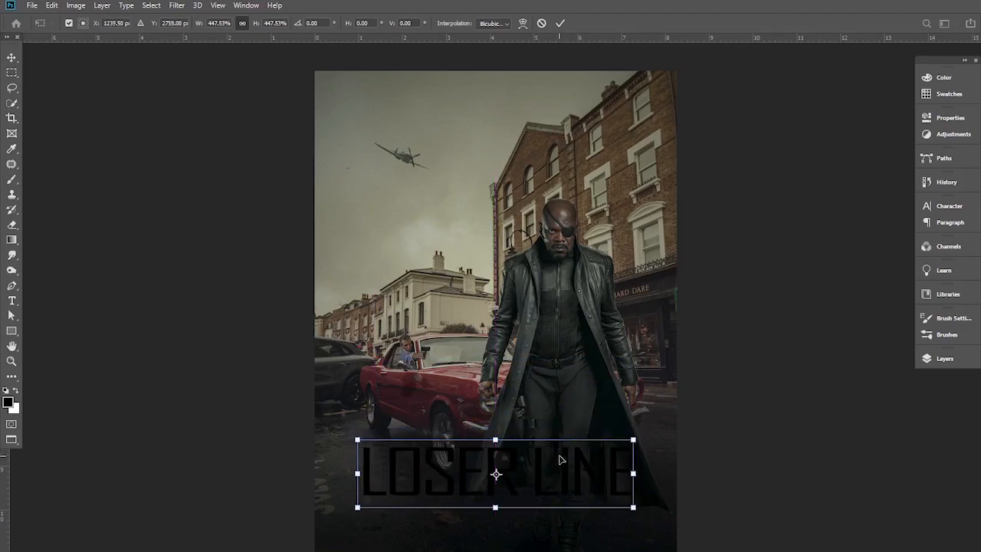
{"action": "key", "text": "Return"}
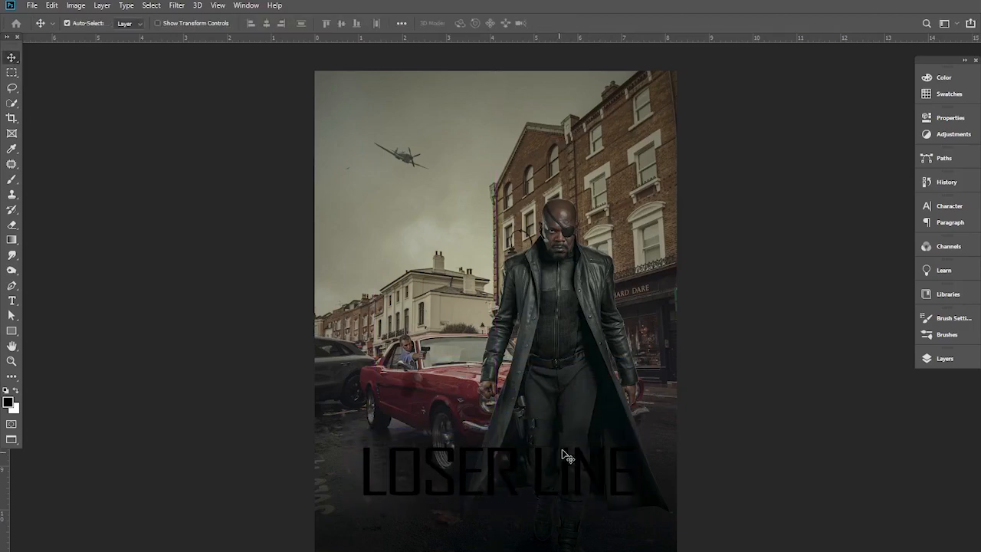
Recolor the LOSER LINE title to a pale warm gray with a hue of 51°, starting from a tone sampled from the sky
{"action": "left_click", "coordinate": [949, 205]}
{"action": "left_click", "coordinate": [894, 272]}
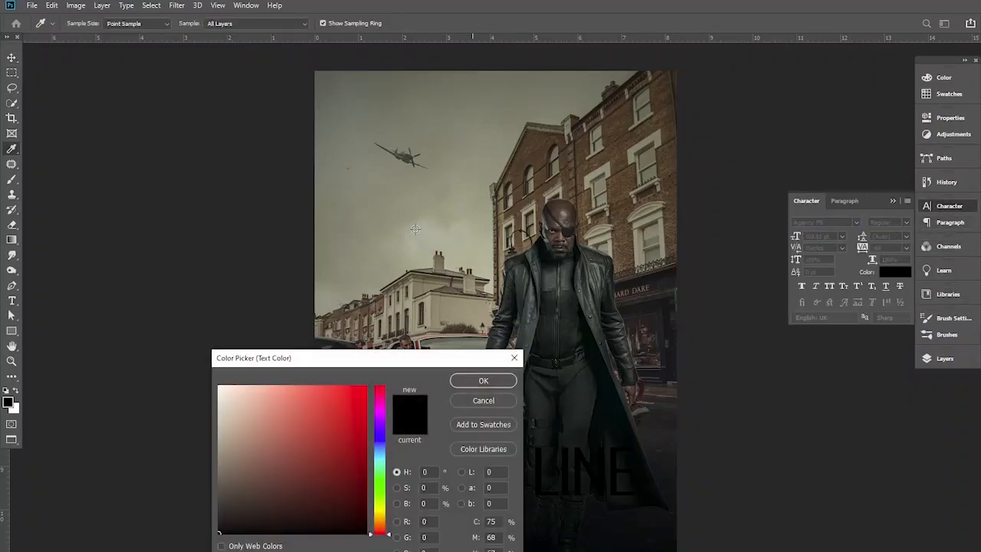
{"action": "left_click", "coordinate": [418, 245]}
{"action": "left_click", "coordinate": [219, 418]}
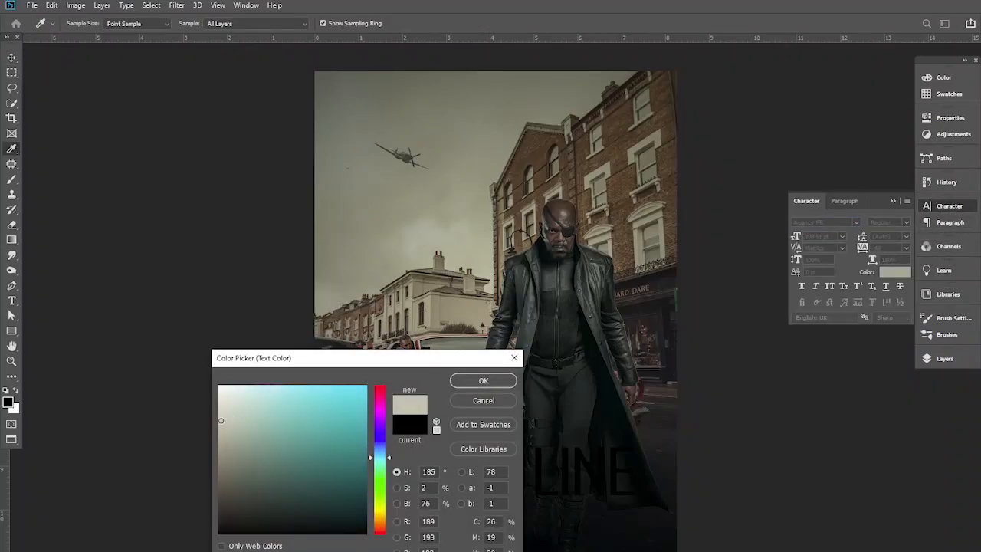
{"action": "left_click_drag", "start_coordinate": [385, 470], "coordinate": [381, 513]}
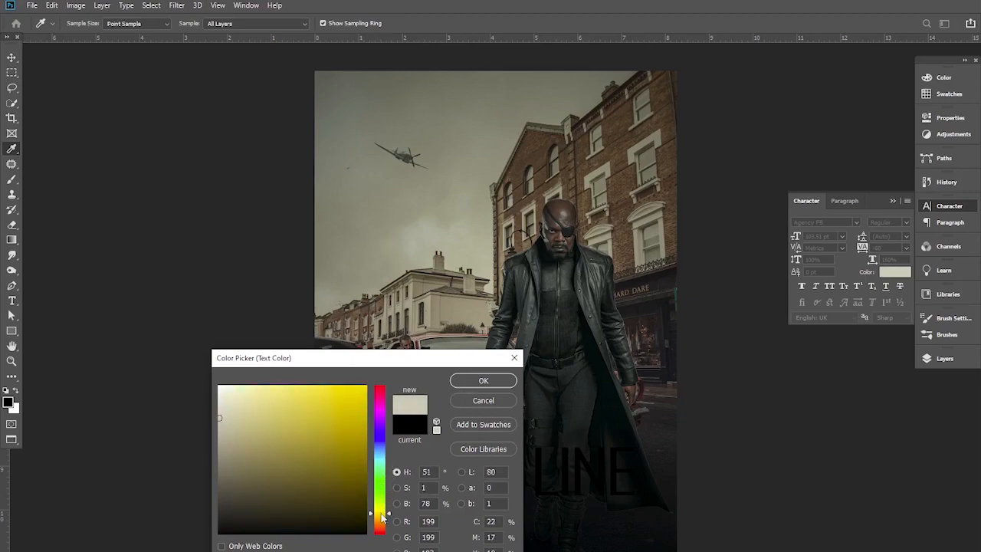
{"action": "left_click", "coordinate": [484, 381]}
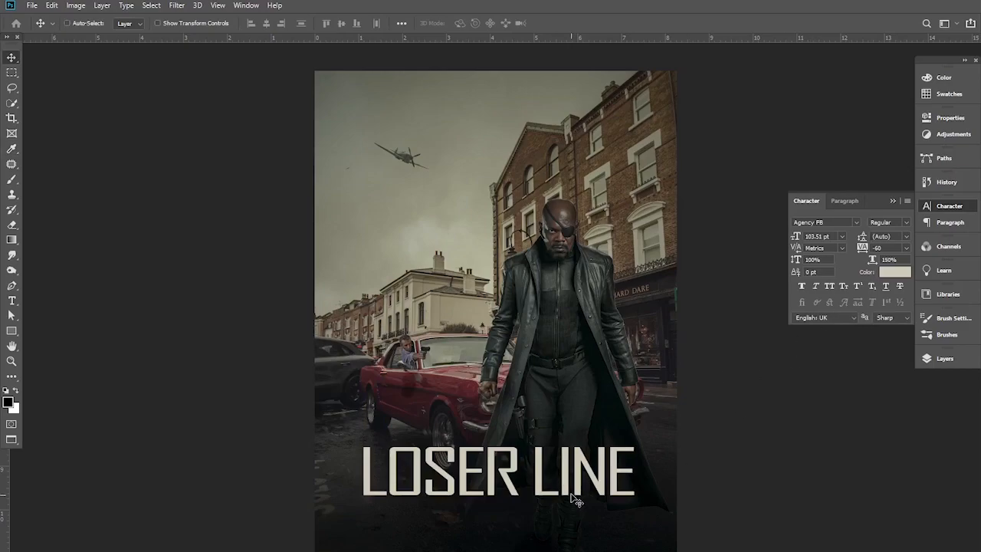
Slant the LOSER LINE title to the right like italics and recenter it across the man's legs
{"action": "key", "text": "ctrl+t"}
{"action": "left_click_drag", "start_coordinate": [496, 444], "coordinate": [527, 434]}
{"action": "key", "text": "Return"}
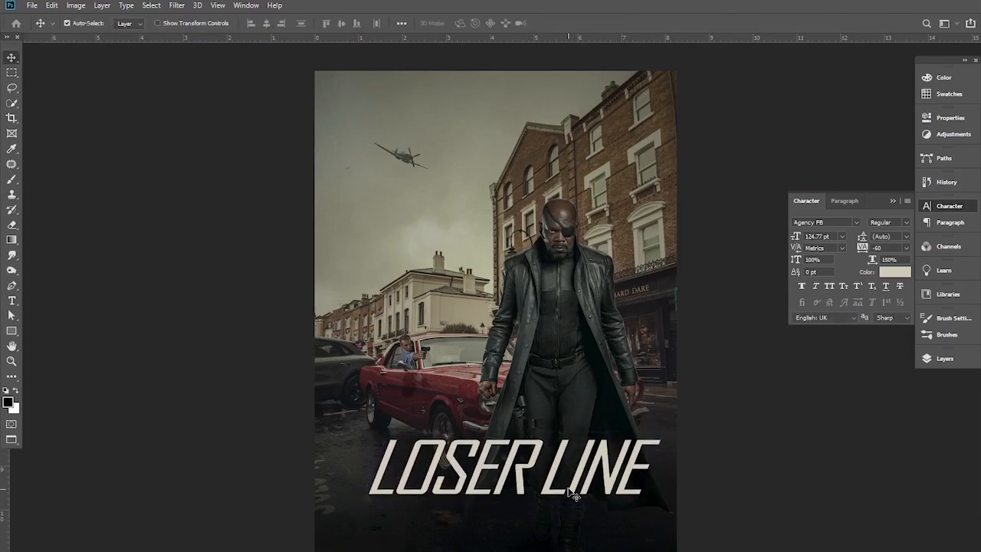
{"action": "left_click_drag", "start_coordinate": [580, 485], "coordinate": [567, 483]}
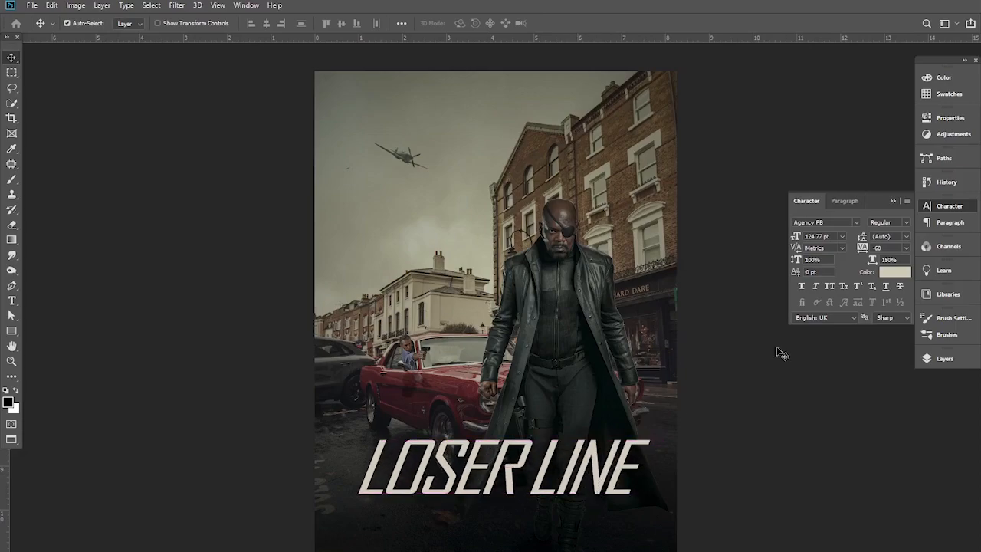
Add a black drop shadow to the LOSER LINE title with 11 px distance, 7% spread and 10 px size
{"action": "left_click", "coordinate": [893, 202]}
{"action": "left_click", "coordinate": [945, 358]}
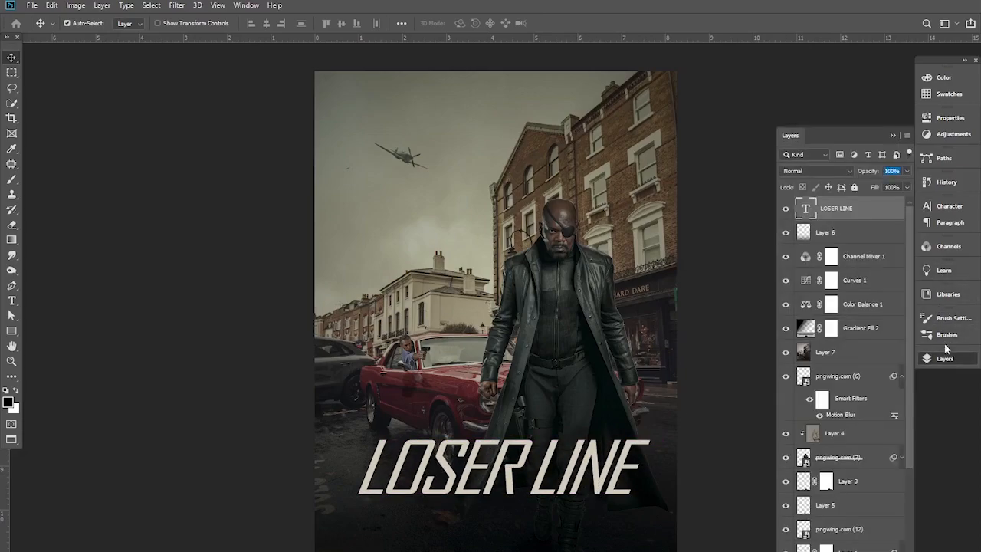
{"action": "double_click", "coordinate": [897, 212]}
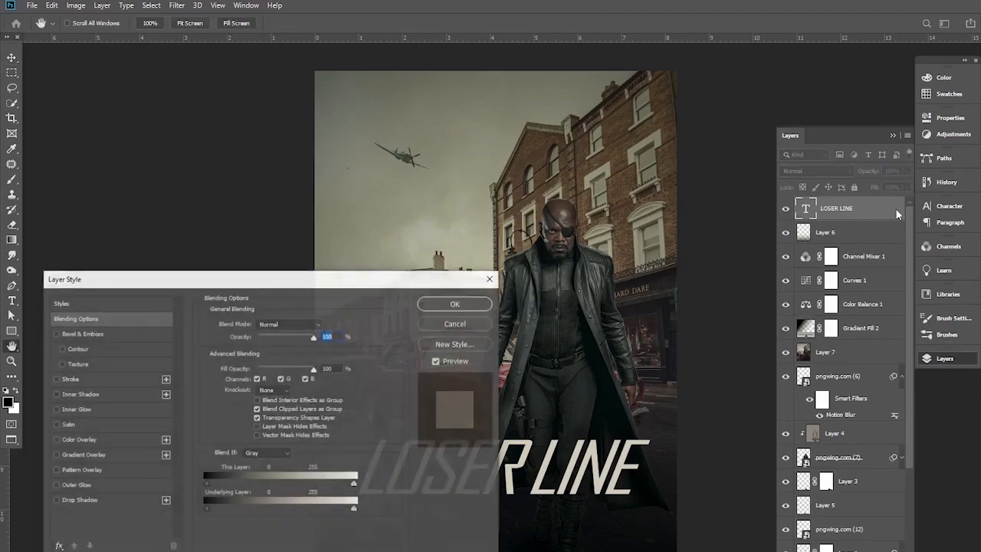
{"action": "left_click", "coordinate": [68, 501]}
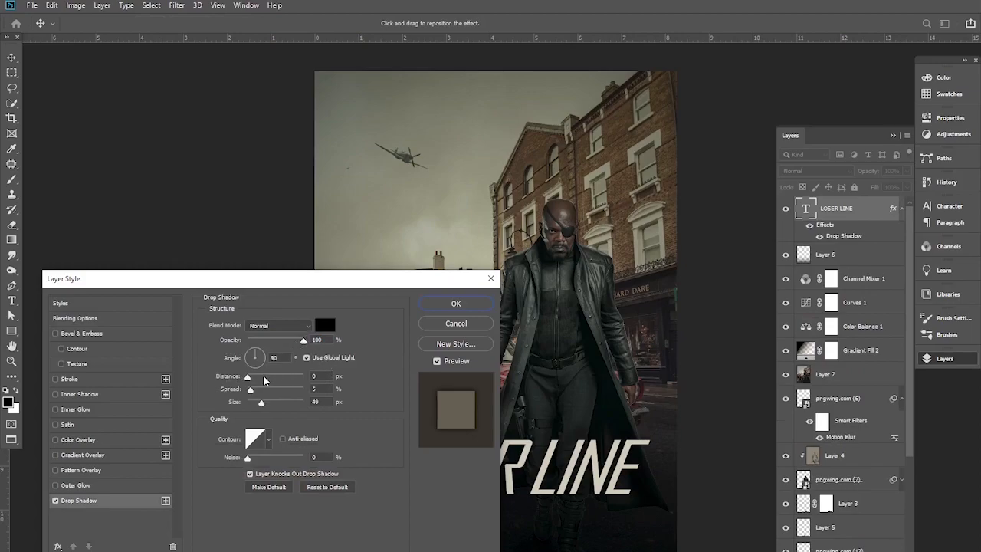
{"action": "left_click_drag", "start_coordinate": [248, 378], "coordinate": [254, 407]}
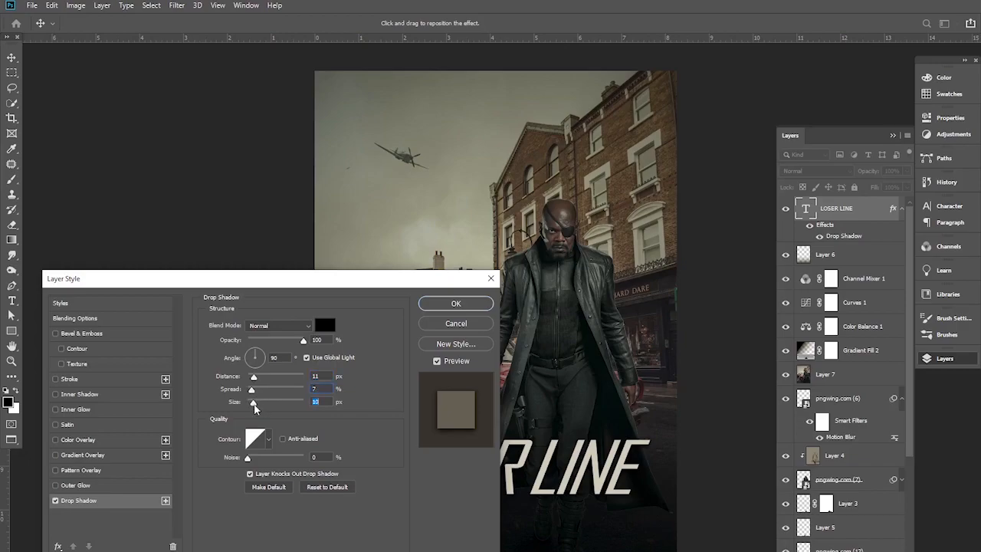
Add a 1 px black outside stroke to the LOSER LINE title and apply the layer style
{"action": "left_click", "coordinate": [69, 379]}
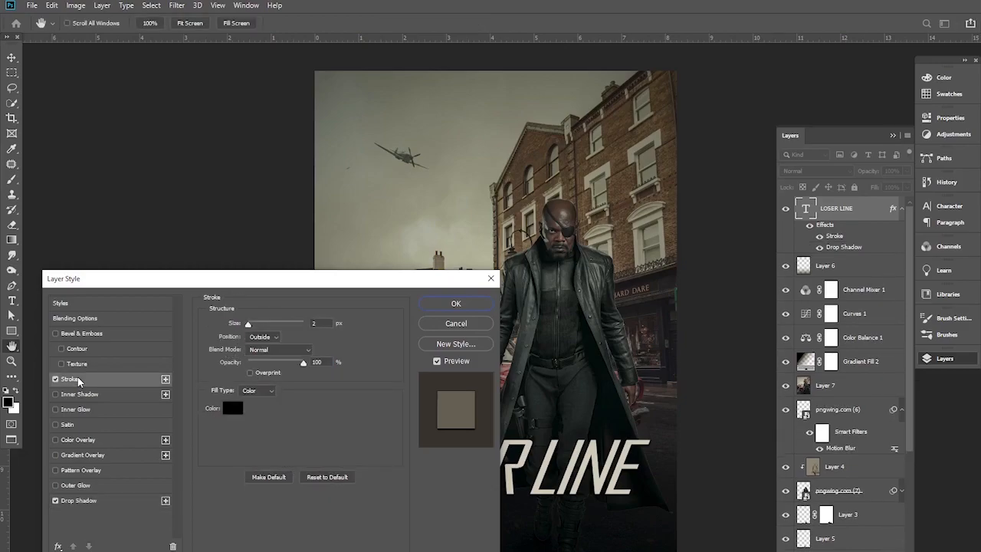
{"action": "mouse_move", "coordinate": [247, 325]}
{"action": "left_mouse_down"}
{"action": "mouse_move", "coordinate": [265, 328]}
{"action": "mouse_move", "coordinate": [247, 325]}
{"action": "left_mouse_up"}
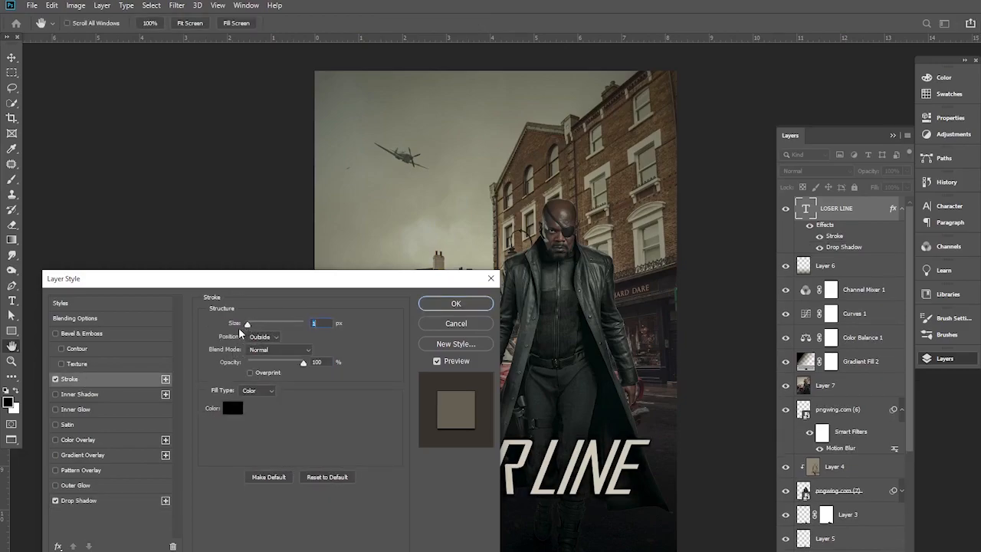
{"action": "left_click", "coordinate": [455, 305]}
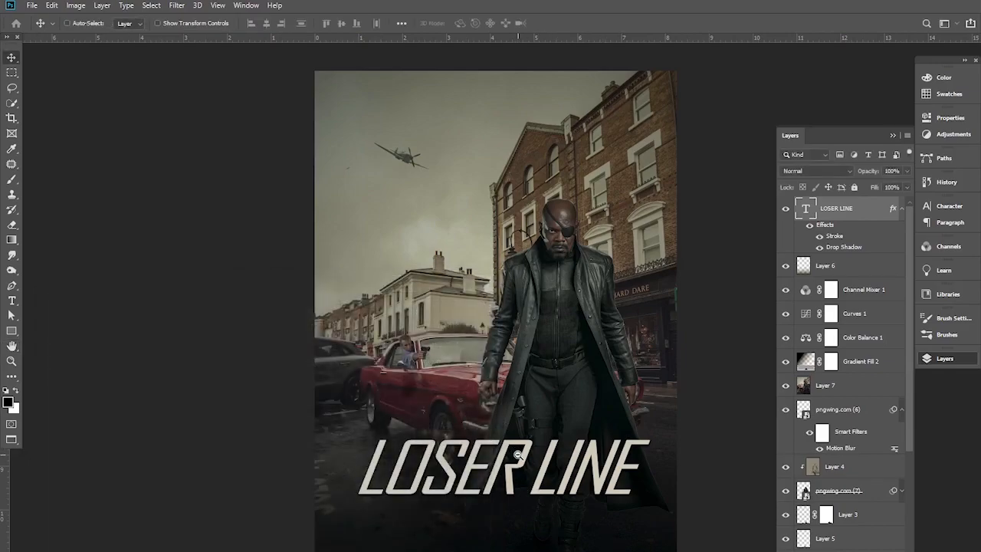
{"action": "scroll", "coordinate": [520, 455], "scroll_direction": "down", "scroll_amount": 1}
{"action": "scroll", "coordinate": [533, 417], "scroll_direction": "up", "scroll_amount": 1}
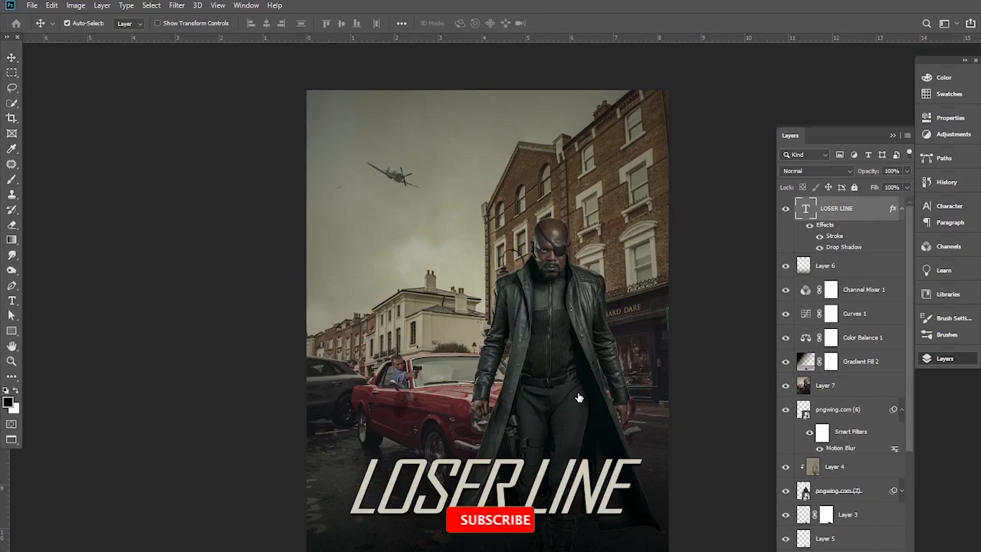
Add a Bevel & Emboss texture to the LOSER LINE title using the mottled black-and-cream pattern, with scale 439% and depth +6%
{"action": "double_click", "coordinate": [860, 246]}
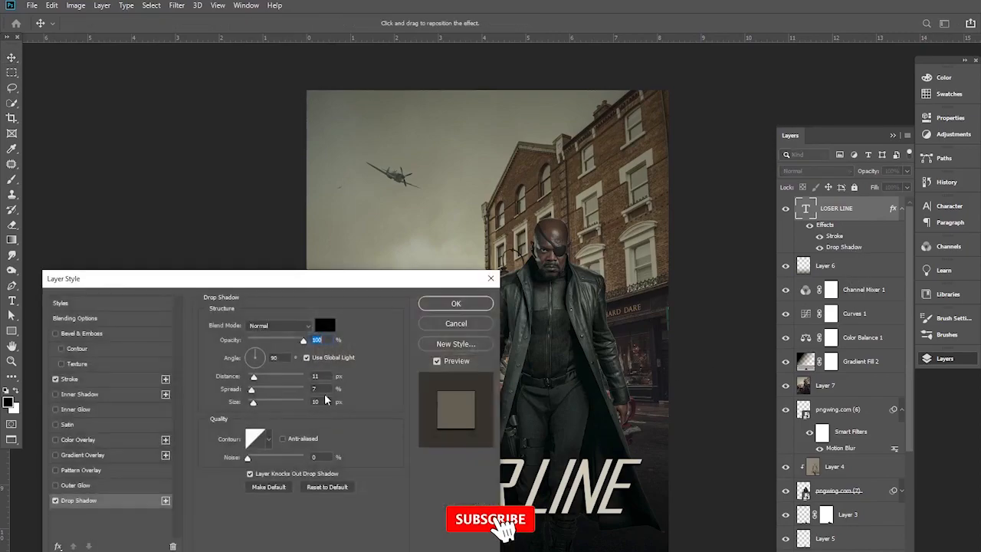
{"action": "left_click", "coordinate": [79, 364]}
{"action": "left_click", "coordinate": [270, 337]}
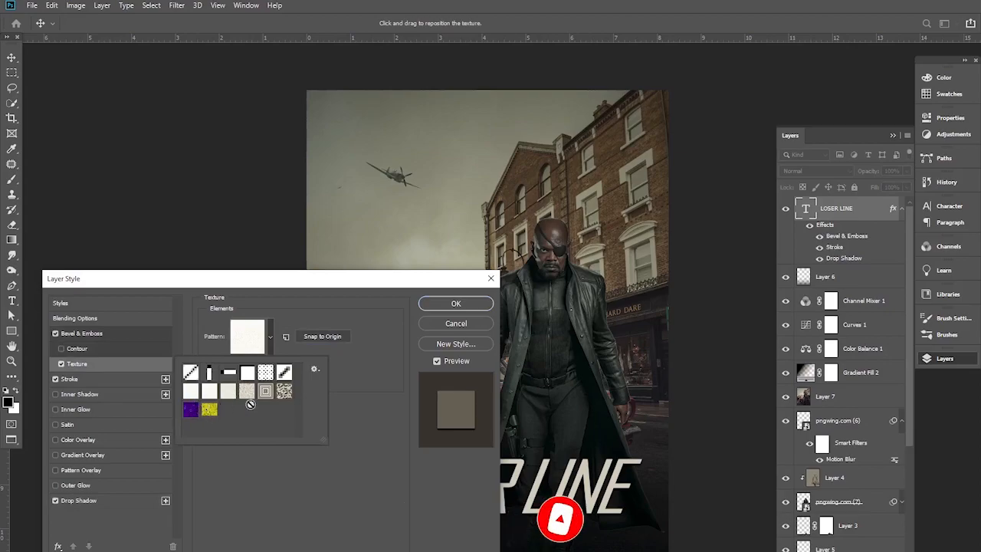
{"action": "left_click", "coordinate": [282, 392]}
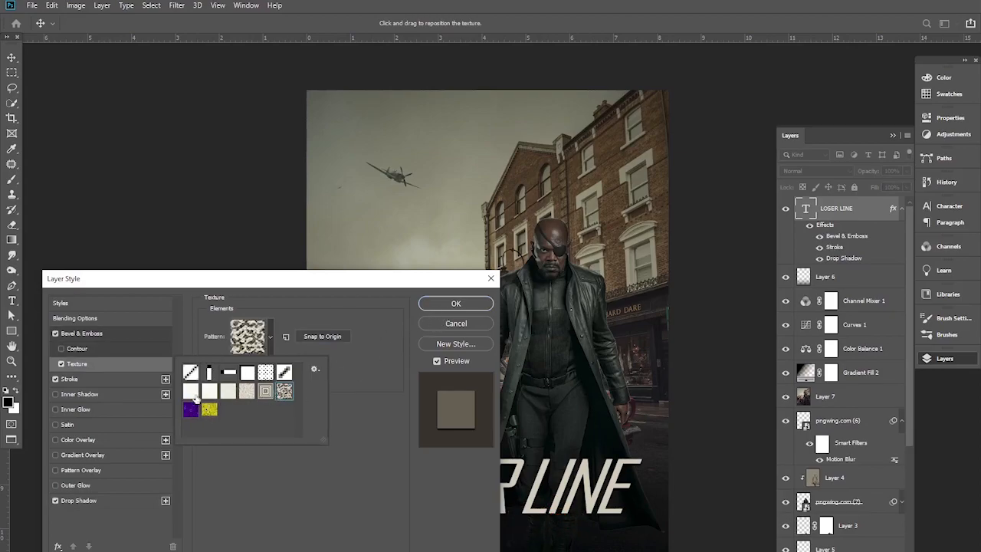
{"action": "left_click", "coordinate": [150, 368]}
{"action": "left_click_drag", "start_coordinate": [352, 281], "coordinate": [396, 154]}
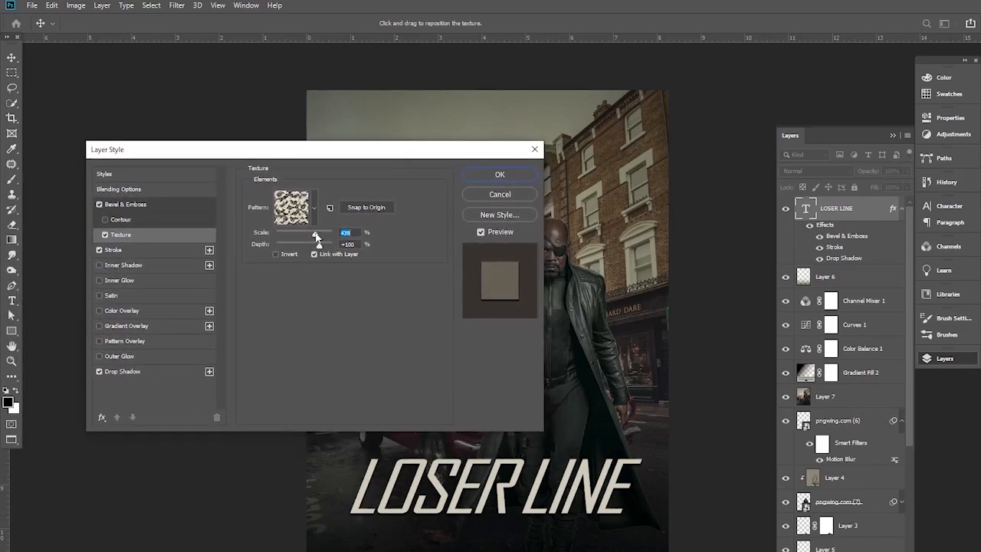
{"action": "left_click_drag", "start_coordinate": [319, 244], "coordinate": [295, 250]}
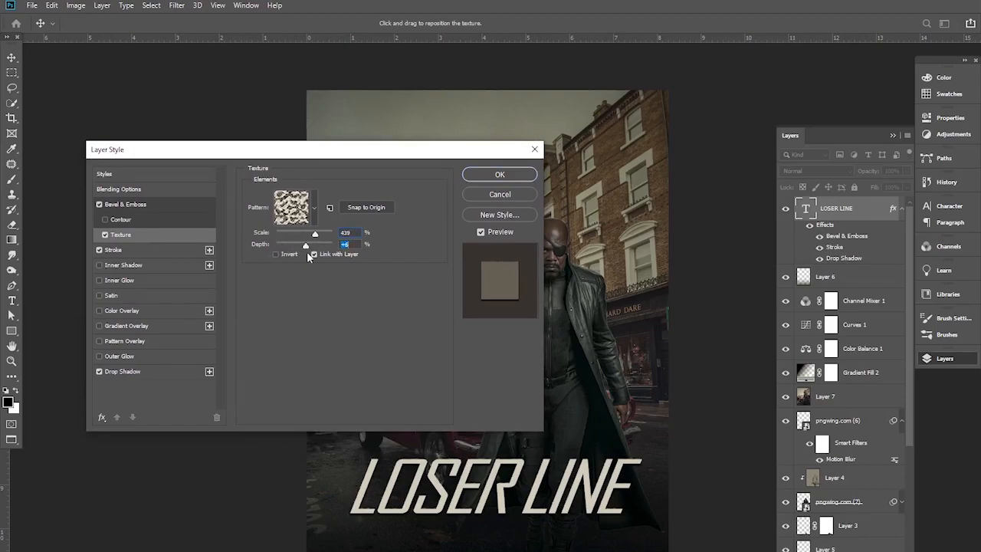
{"action": "left_click", "coordinate": [499, 174]}
{"action": "scroll", "coordinate": [509, 506], "scroll_direction": "up", "scroll_amount": 3}
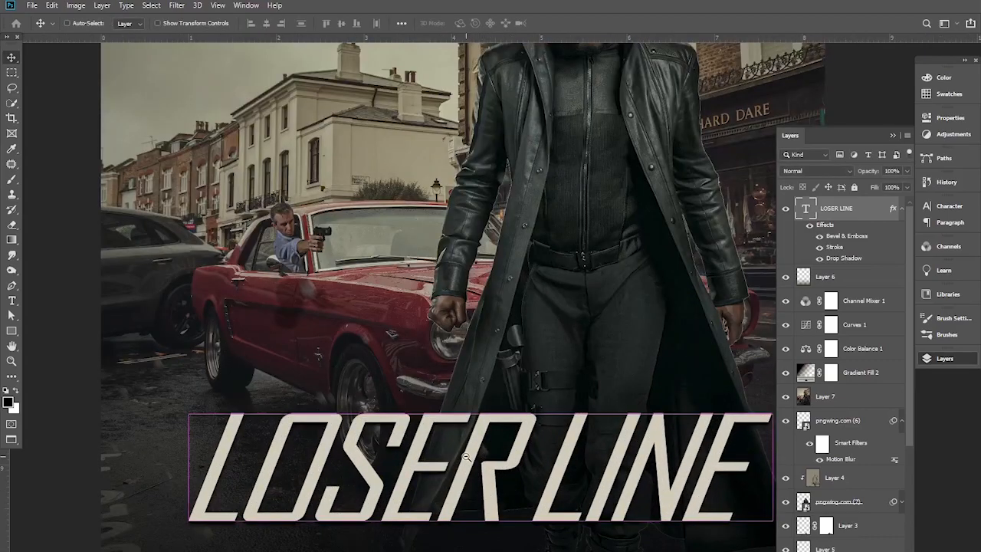
{"action": "scroll", "coordinate": [485, 490], "scroll_direction": "down", "scroll_amount": 3}
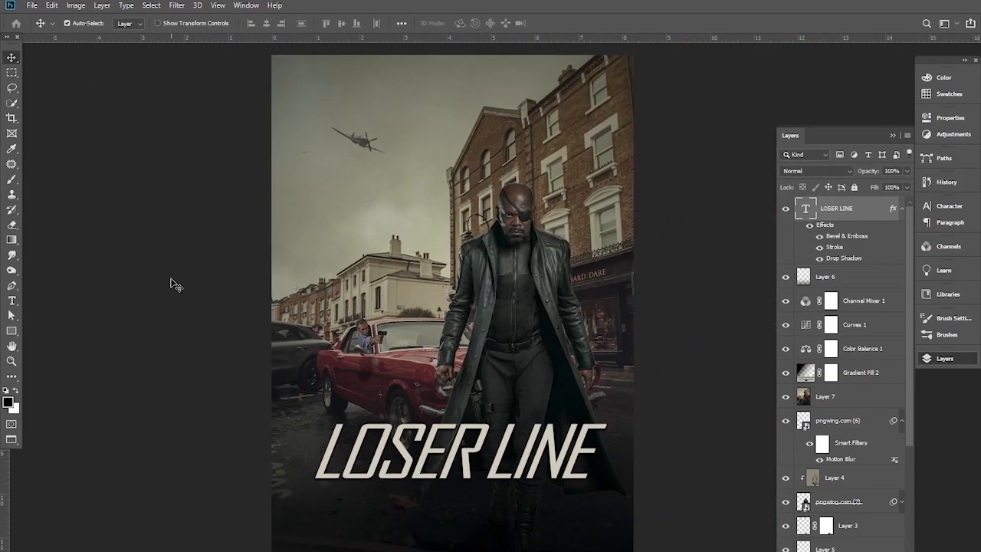
Place the embedded credits image pngfind.com-credit-png-4153649 from Downloads and move it below the LOSER LINE title
{"action": "left_click", "coordinate": [99, 126]}
{"action": "left_click", "coordinate": [33, 5]}
{"action": "left_click", "coordinate": [69, 222]}
{"action": "scroll", "coordinate": [321, 265], "scroll_direction": "down", "scroll_amount": 10}
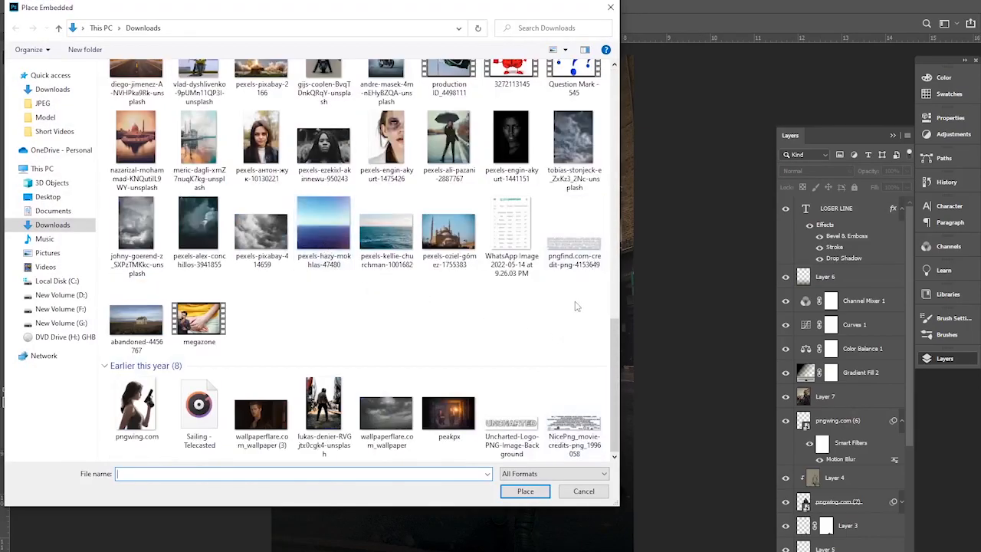
{"action": "left_click", "coordinate": [571, 262]}
{"action": "left_click", "coordinate": [525, 494]}
{"action": "left_click_drag", "start_coordinate": [469, 314], "coordinate": [491, 522]}
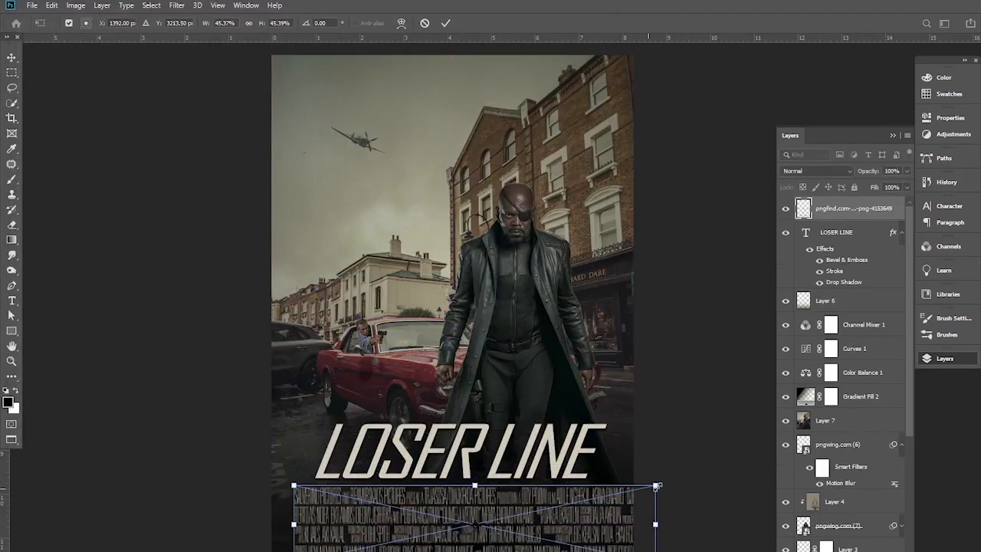
Scale the credits block to 38.12% width and 28.72% height and center it beneath the LOSER LINE title
{"action": "left_click_drag", "start_coordinate": [655, 485], "coordinate": [598, 498]}
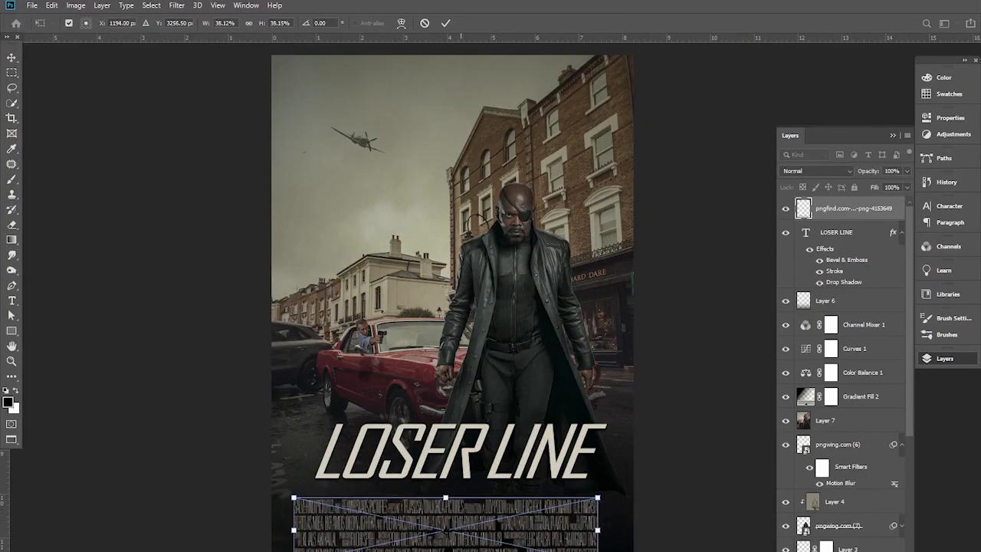
{"action": "left_click_drag", "start_coordinate": [446, 551], "coordinate": [483, 531]}
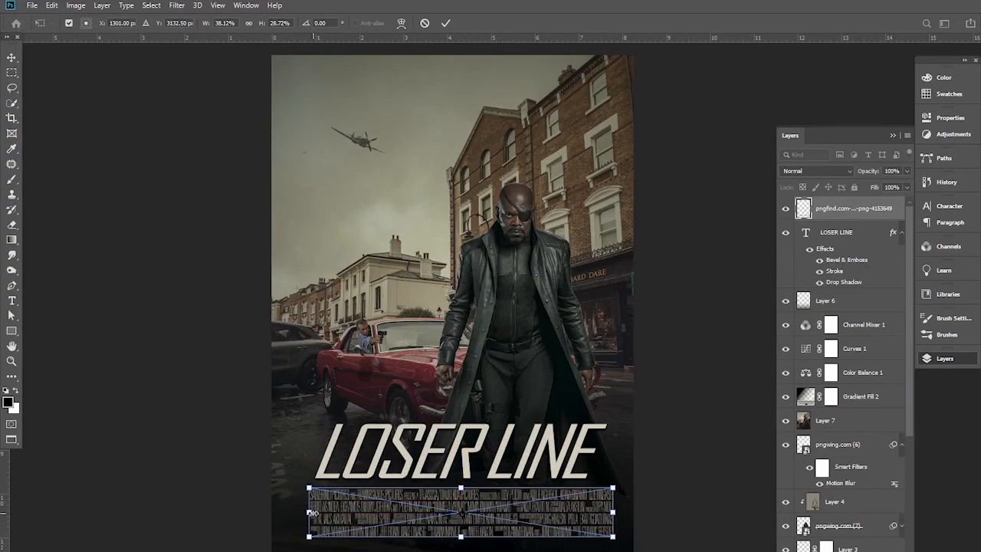
{"action": "key", "text": "Return"}
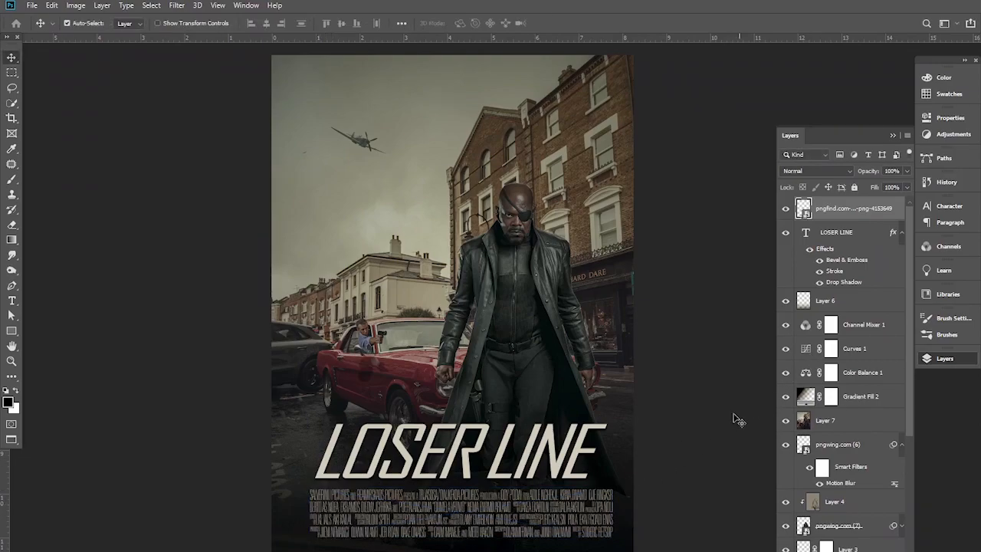
{"action": "left_click_drag", "start_coordinate": [512, 511], "coordinate": [503, 509]}
{"action": "left_click", "coordinate": [471, 314], "text": "ctrl+alt"}
{"action": "left_click", "coordinate": [481, 317], "text": "ctrl"}
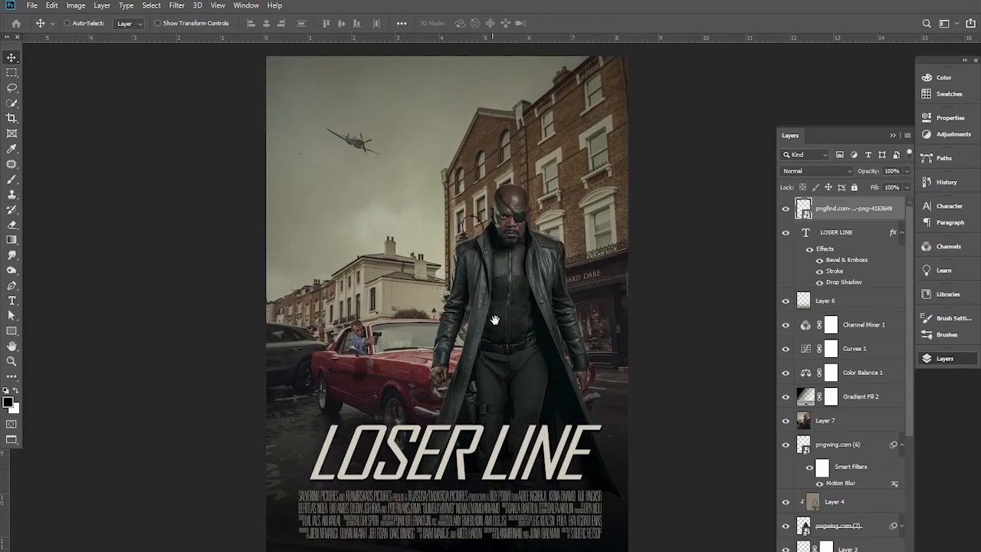
{"action": "left_click", "coordinate": [672, 290], "text": "ctrl"}
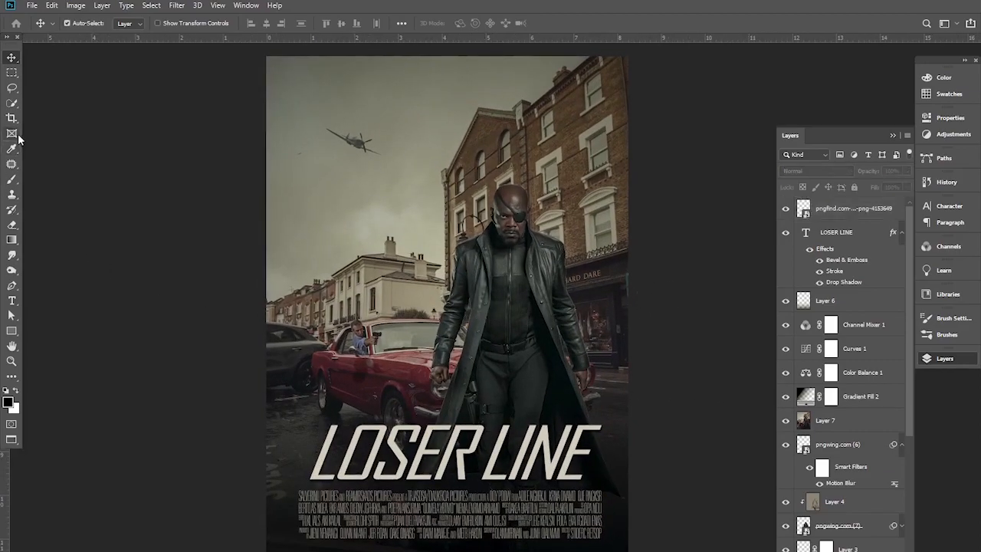
Add a text layer reading "VERTEX GRAPHIC" in the sky above the plane
{"action": "left_click", "coordinate": [12, 300]}
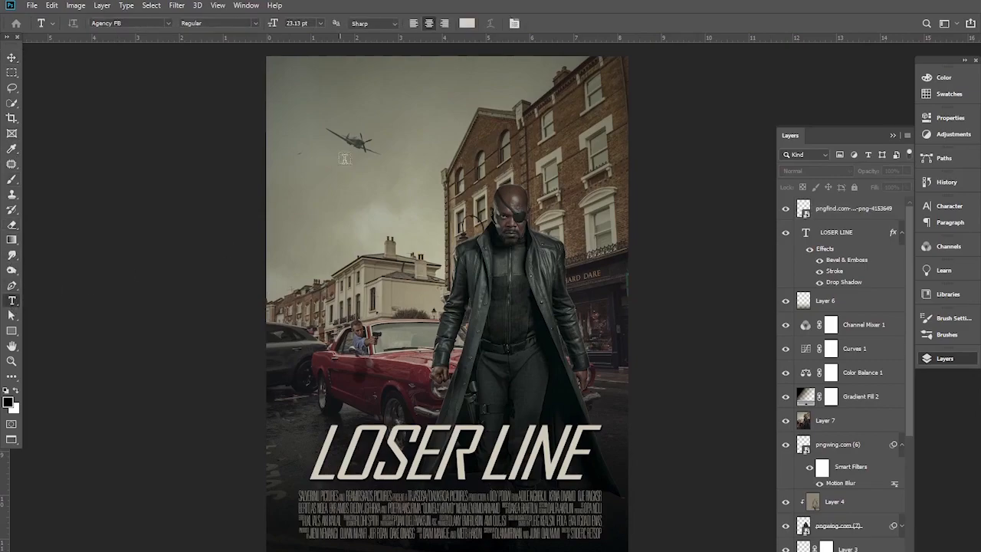
{"action": "left_click", "coordinate": [418, 151]}
{"action": "key", "text": "BackSpace"}
{"action": "type", "text": "VERTEX GRAPHIC"}
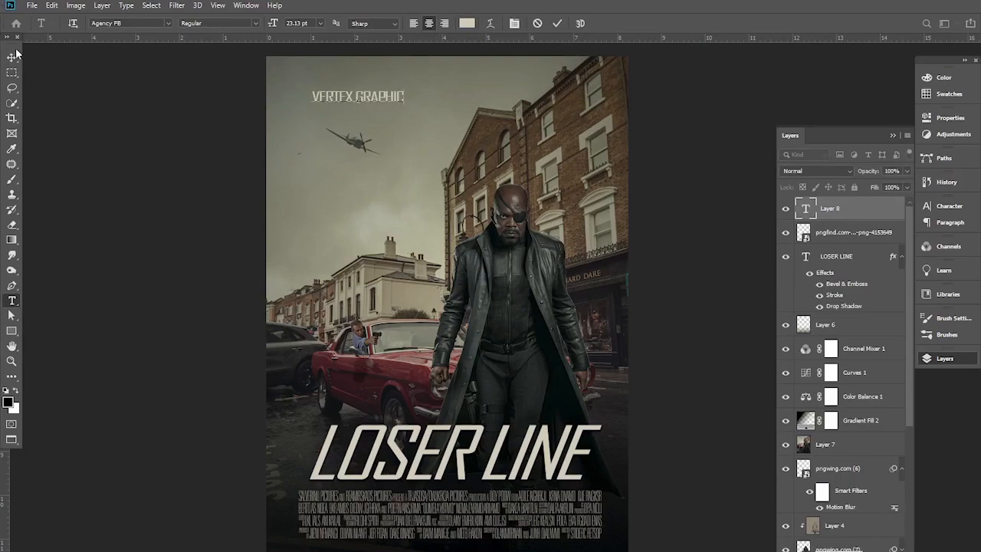
{"action": "left_click", "coordinate": [13, 59]}
Set the VERTEX GRAPHIC text's tracking to 540 and position it across the upper edge of the poster
{"action": "left_click", "coordinate": [949, 207]}
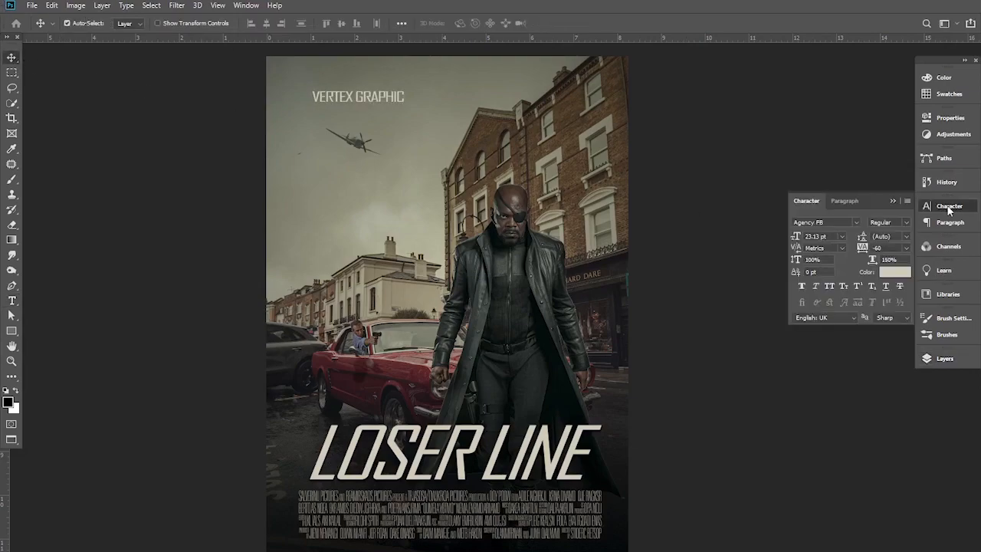
{"action": "left_click_drag", "start_coordinate": [865, 249], "coordinate": [877, 248]}
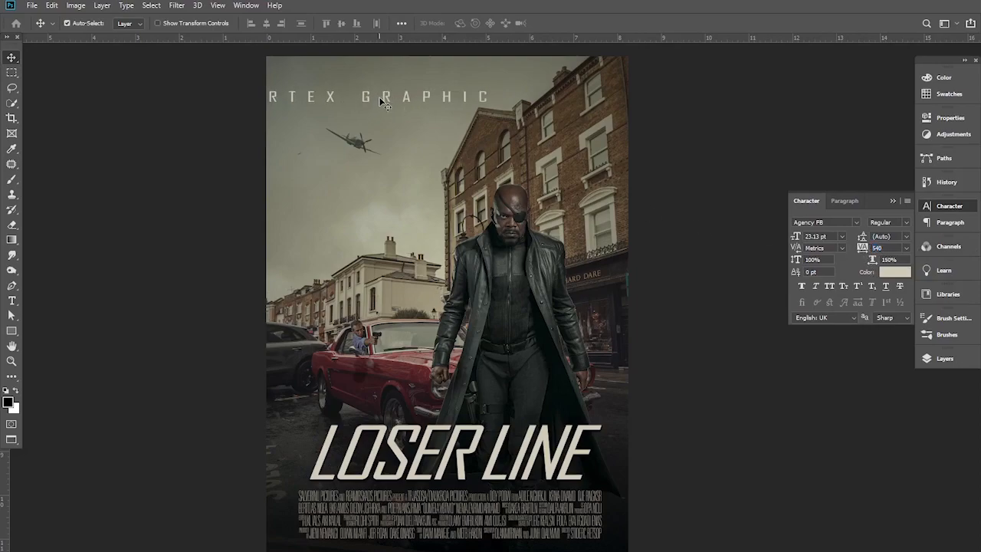
{"action": "left_click_drag", "start_coordinate": [391, 97], "coordinate": [439, 83]}
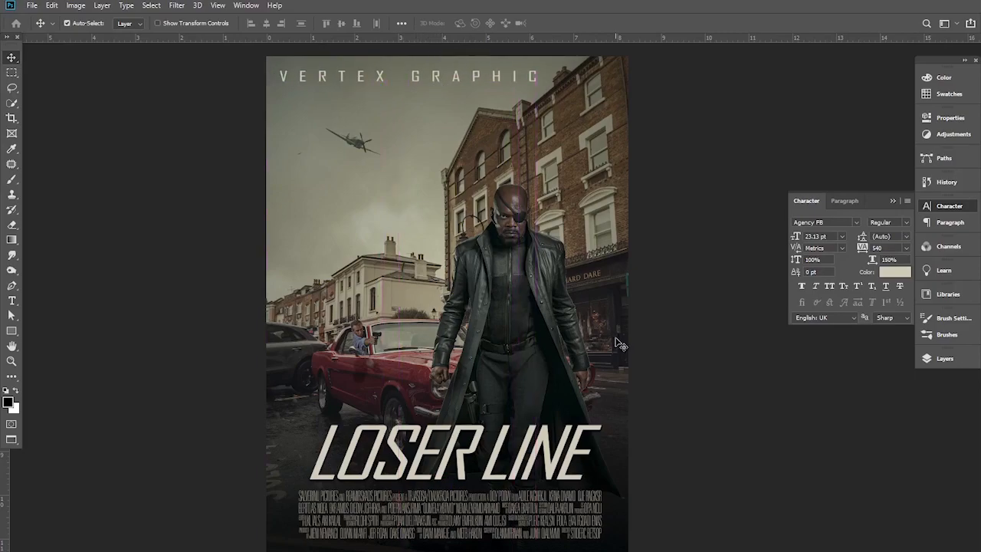
{"action": "left_click", "coordinate": [493, 270], "text": "alt"}
{"action": "left_click", "coordinate": [494, 270], "text": "ctrl"}
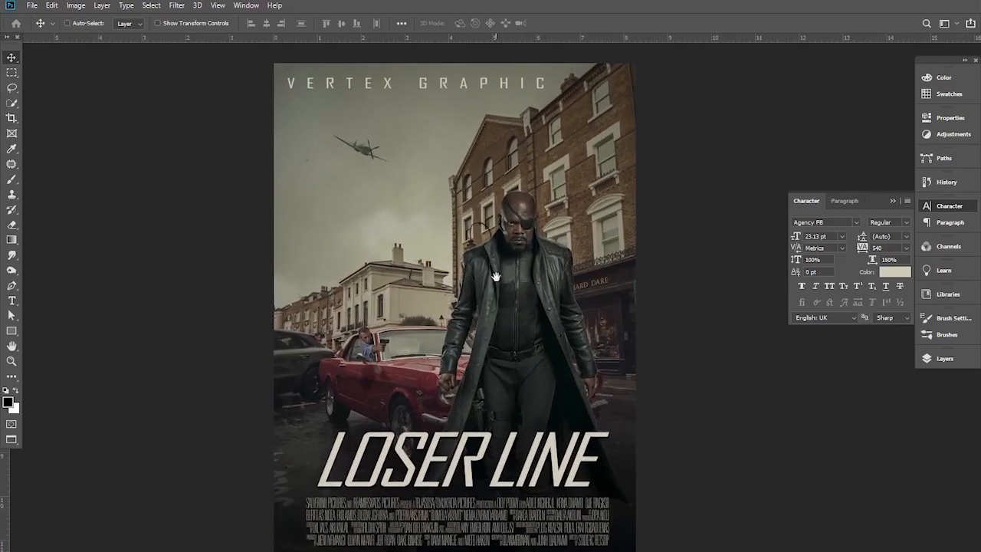
{"action": "left_click_drag", "start_coordinate": [422, 86], "coordinate": [426, 97]}
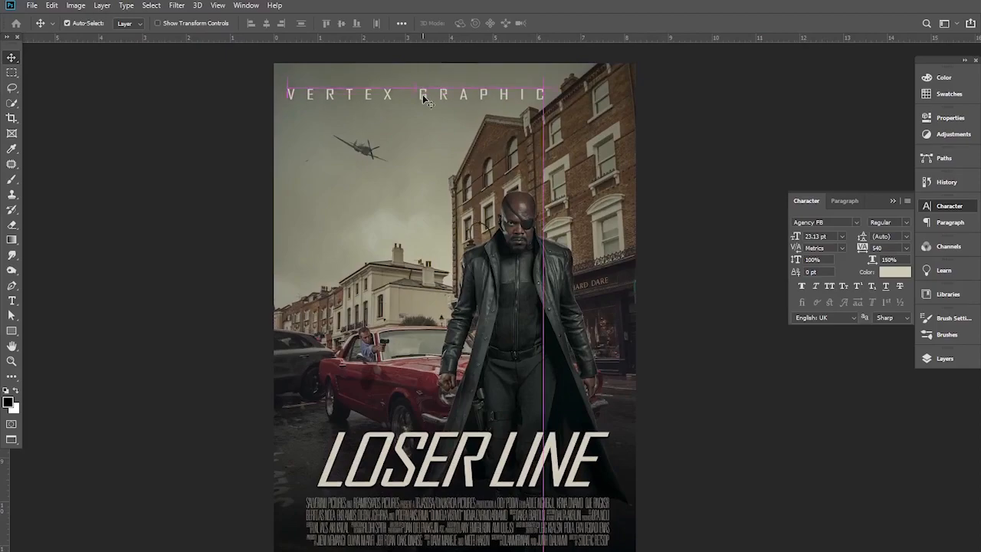
{"action": "key", "text": "shift+Up"}
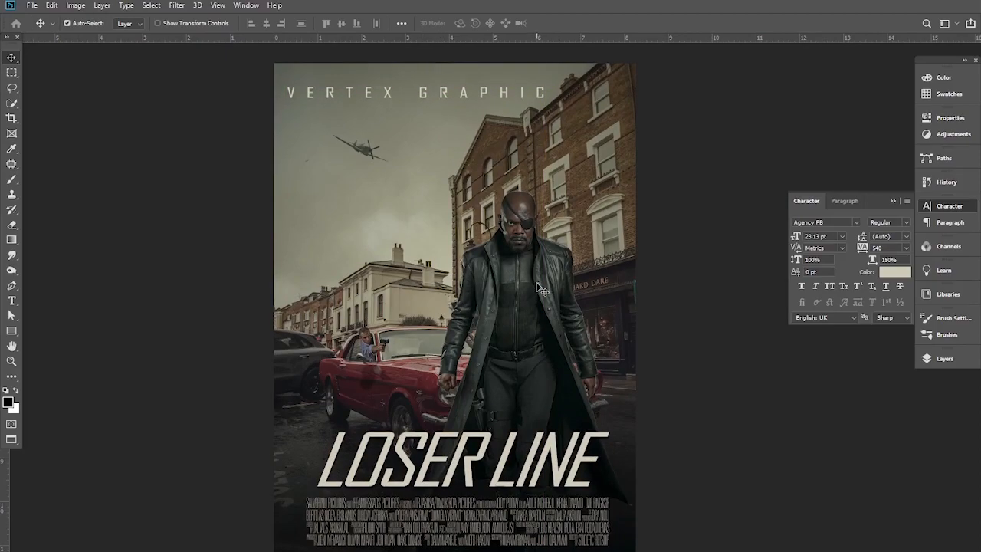
Recolor the VERTEX GRAPHIC text to a near-black sampled from the man's dark coat (hue 180°, saturation 1%, brightness 9%)
{"action": "left_click", "coordinate": [897, 272]}
{"action": "left_click", "coordinate": [576, 419]}
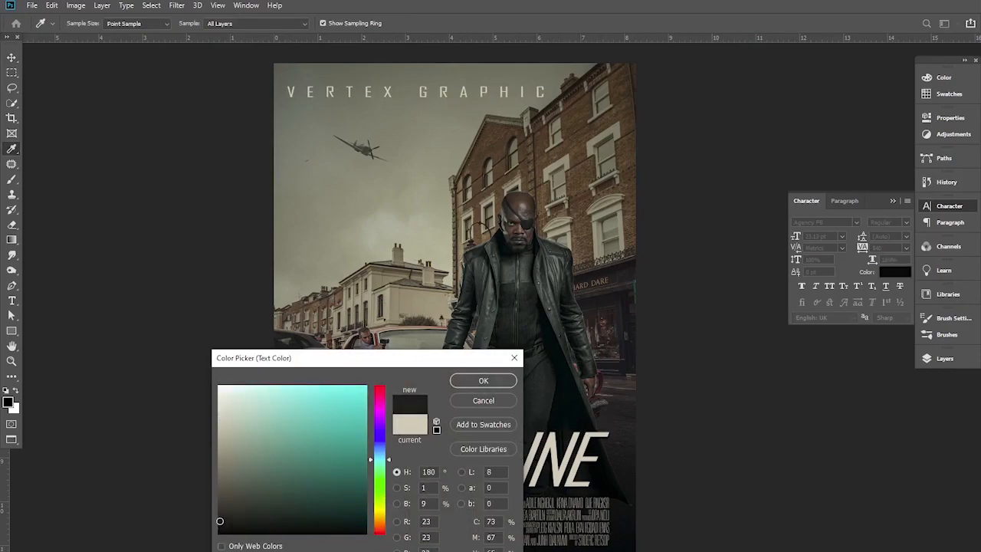
{"action": "left_click", "coordinate": [481, 381]}
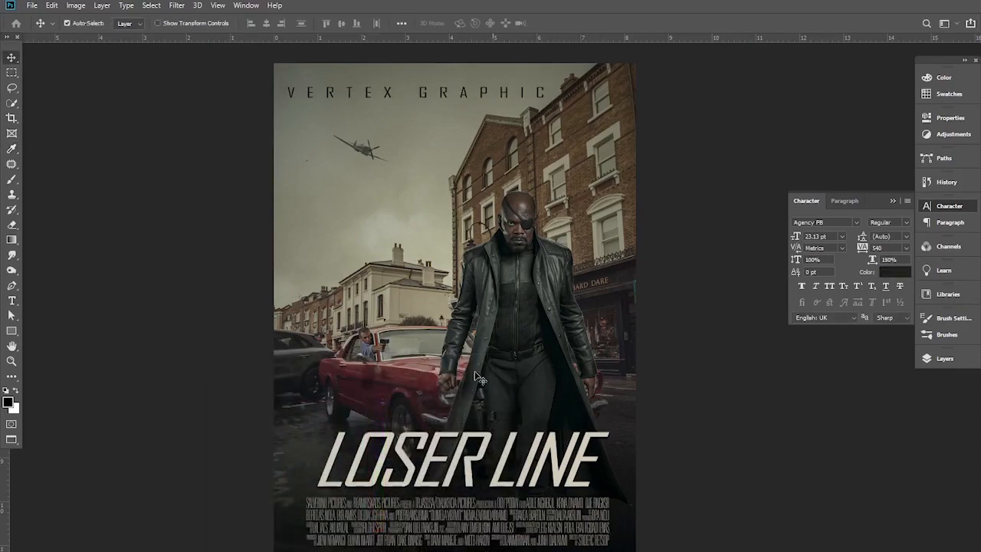
{"action": "key", "text": "h"}
{"action": "left_click_drag", "start_coordinate": [470, 334], "coordinate": [471, 329]}
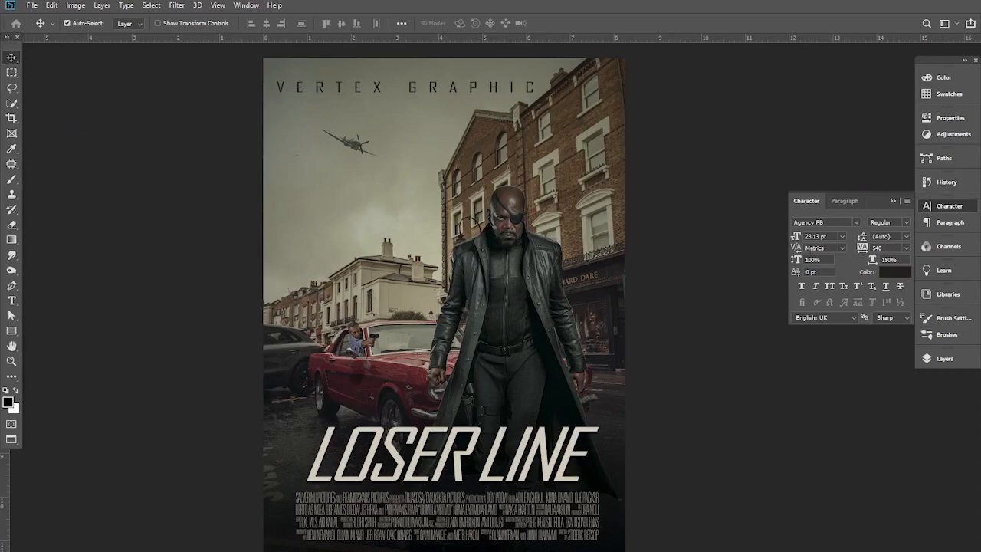
{"action": "left_click", "coordinate": [894, 202]}
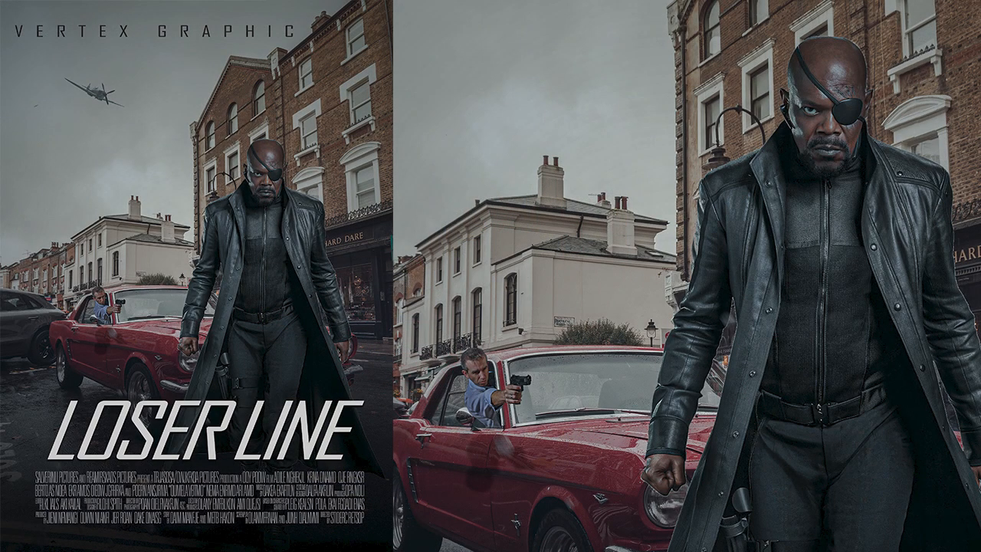